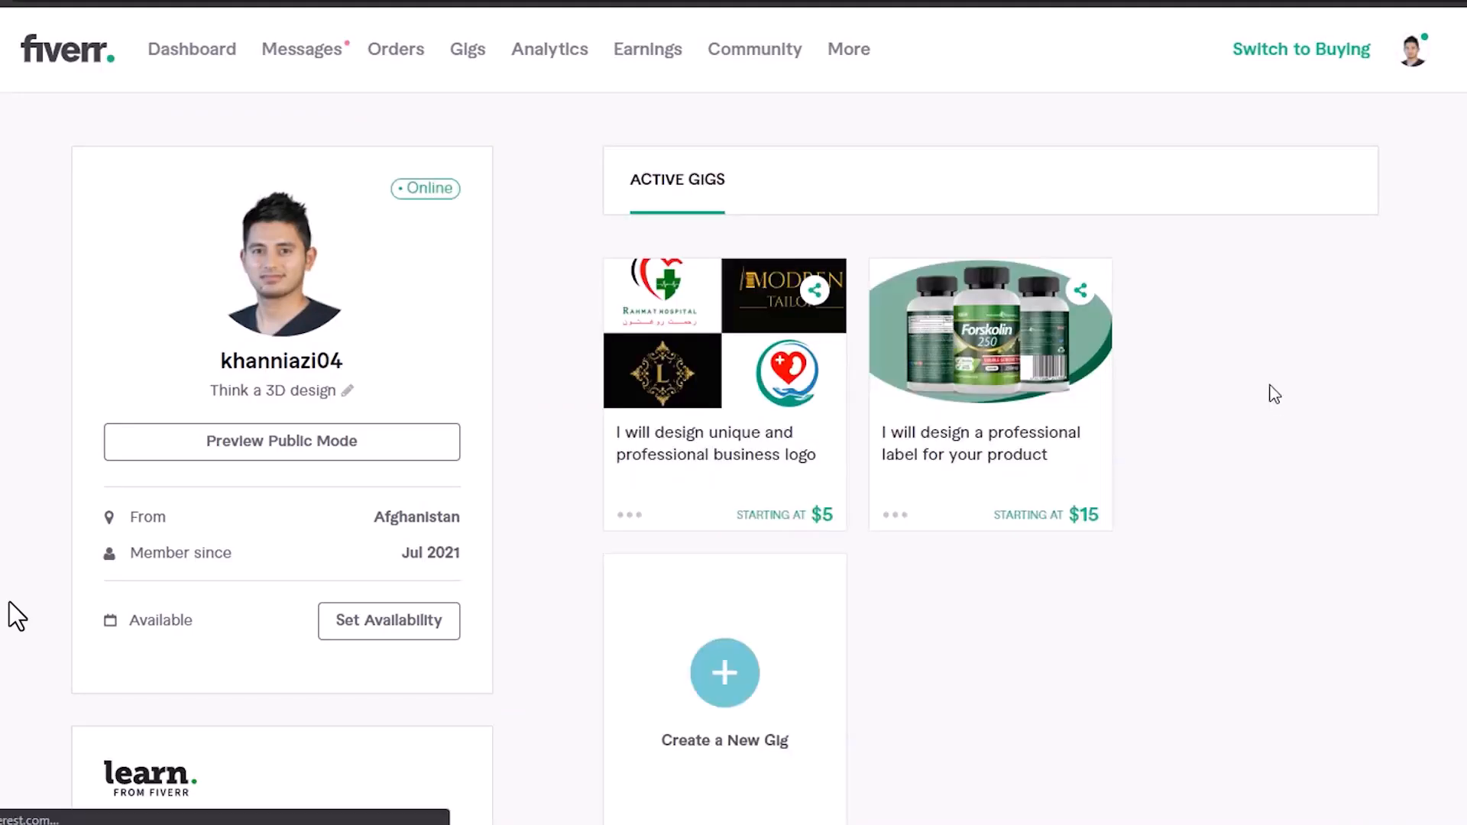
Step: Start creating a new gig and enter the title "do any Beverages product mockup"
{"action": "scroll", "coordinate": [1274, 394], "scroll_direction": "down", "scroll_amount": 8}
{"action": "scroll", "coordinate": [1274, 394], "scroll_direction": "up", "scroll_amount": 8}
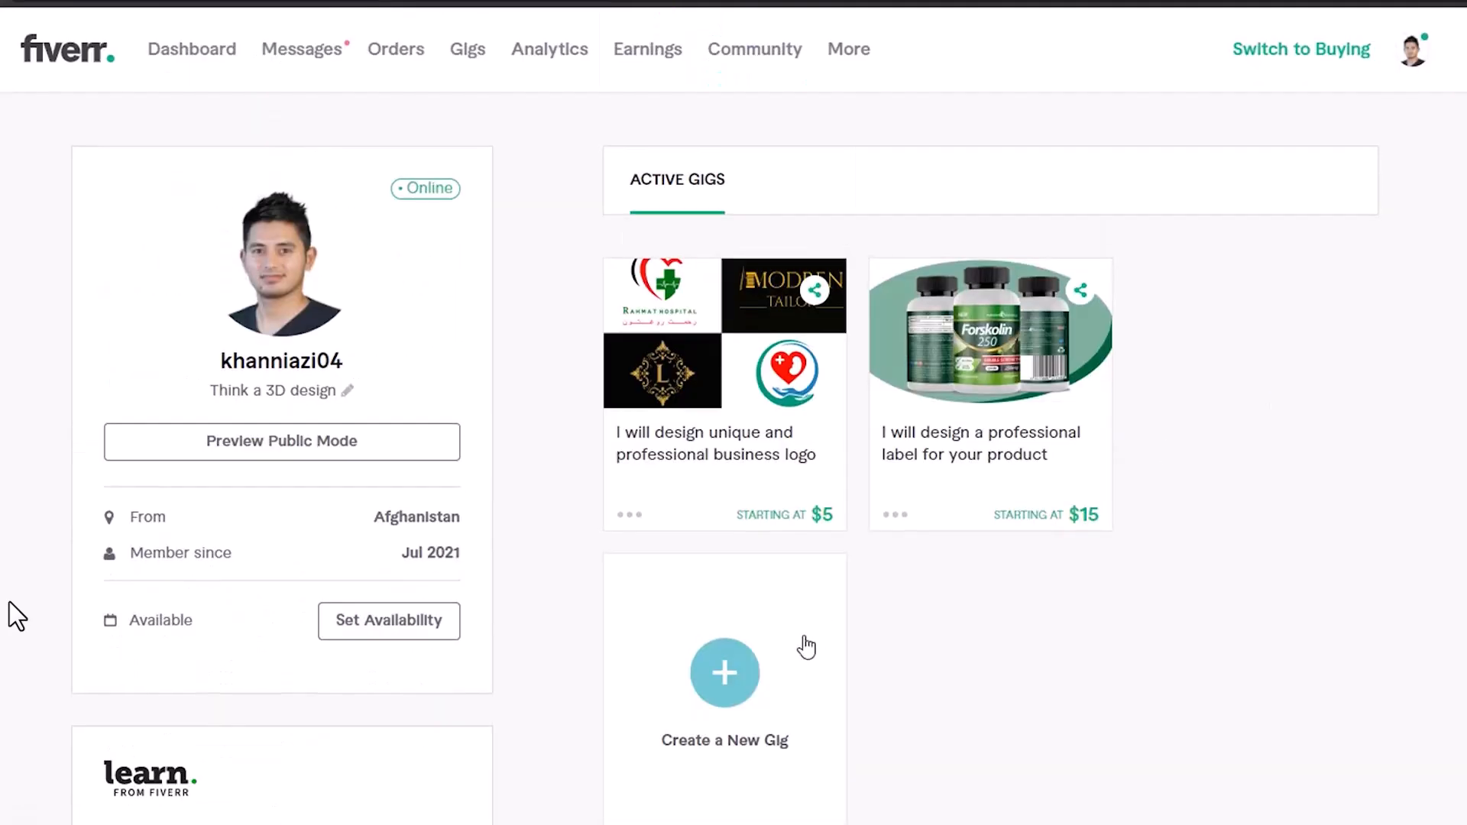
{"action": "scroll", "coordinate": [724, 657], "scroll_direction": "down", "scroll_amount": 2}
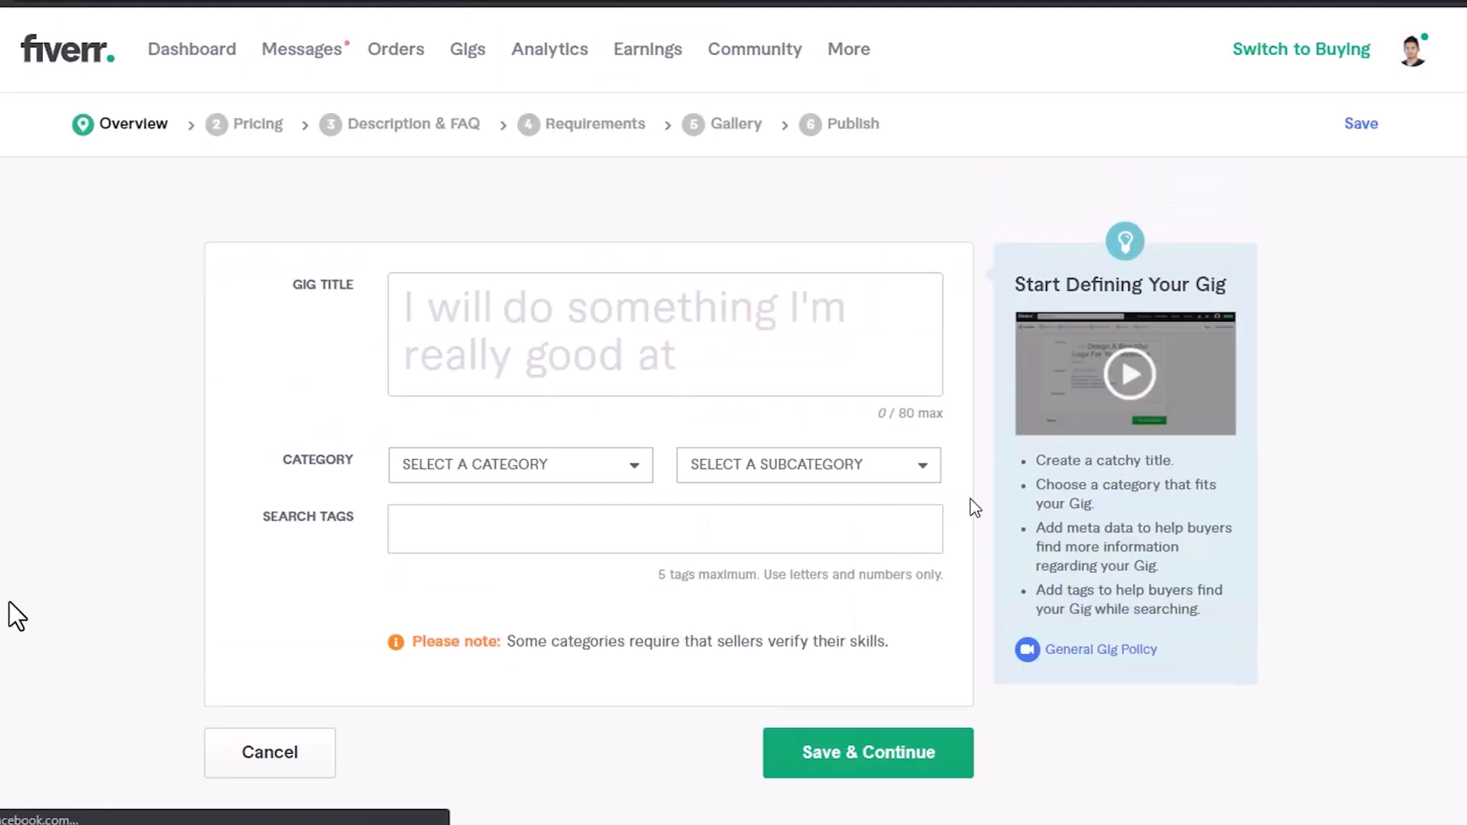
{"action": "left_click", "coordinate": [525, 313]}
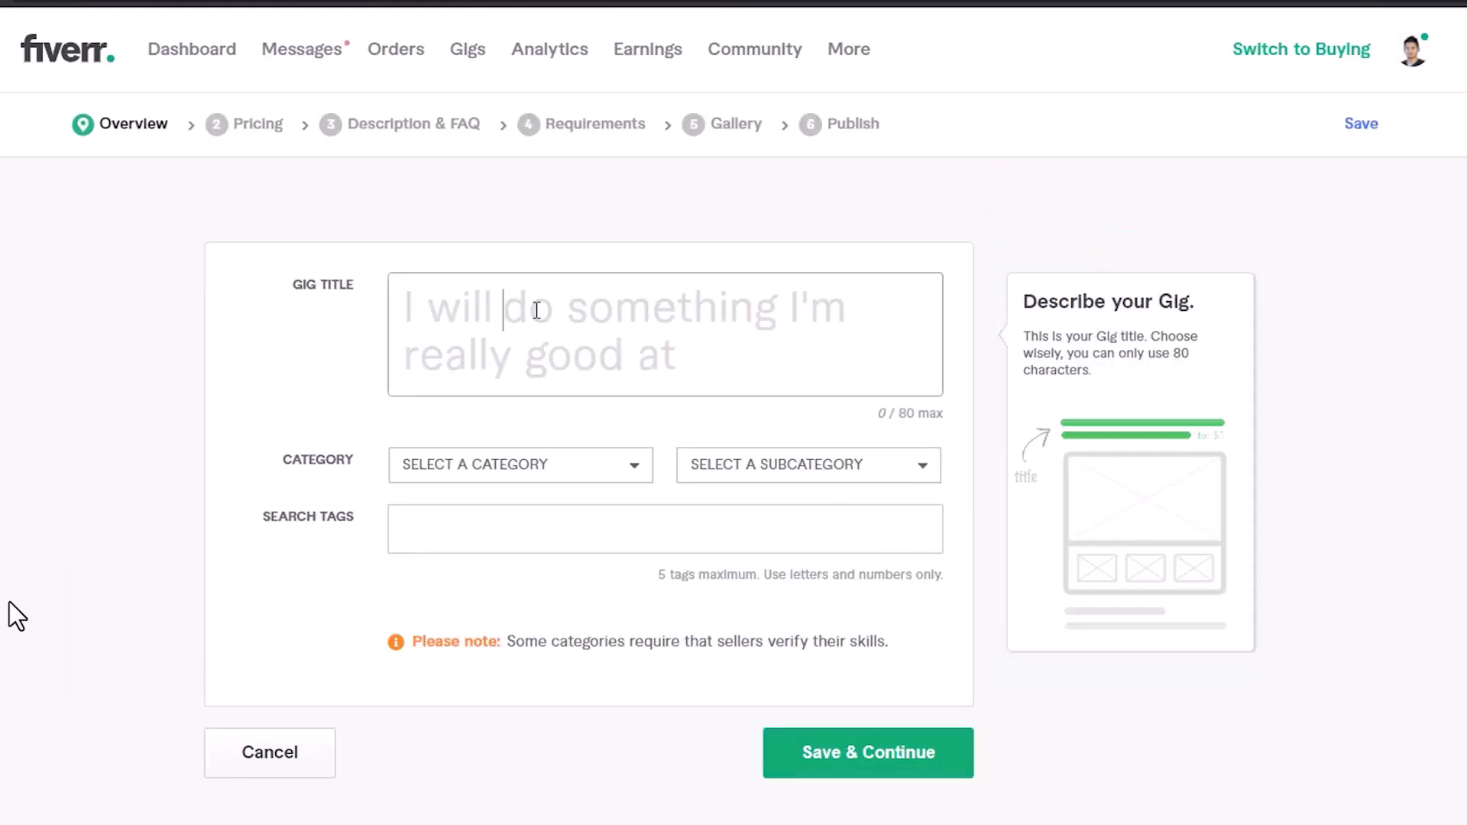
{"action": "type", "text": "do any Beverages product mockup"}
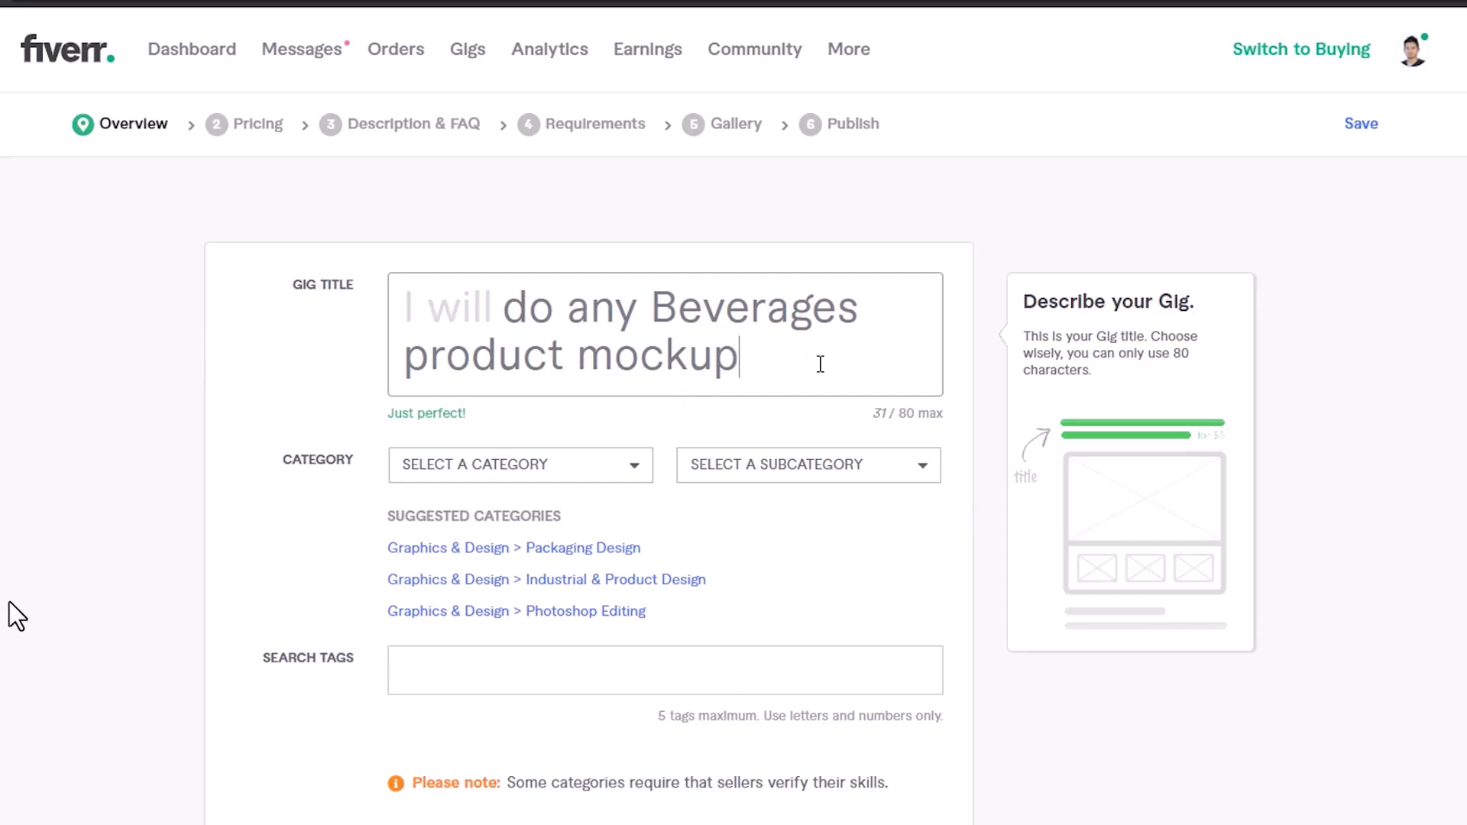
{"action": "left_click", "coordinate": [209, 346]}
Step: Choose the suggested category Graphics & Design > Packaging Design and select Bottle and Bag/Pouch as the product types
{"action": "scroll", "coordinate": [181, 349], "scroll_direction": "down", "scroll_amount": 1}
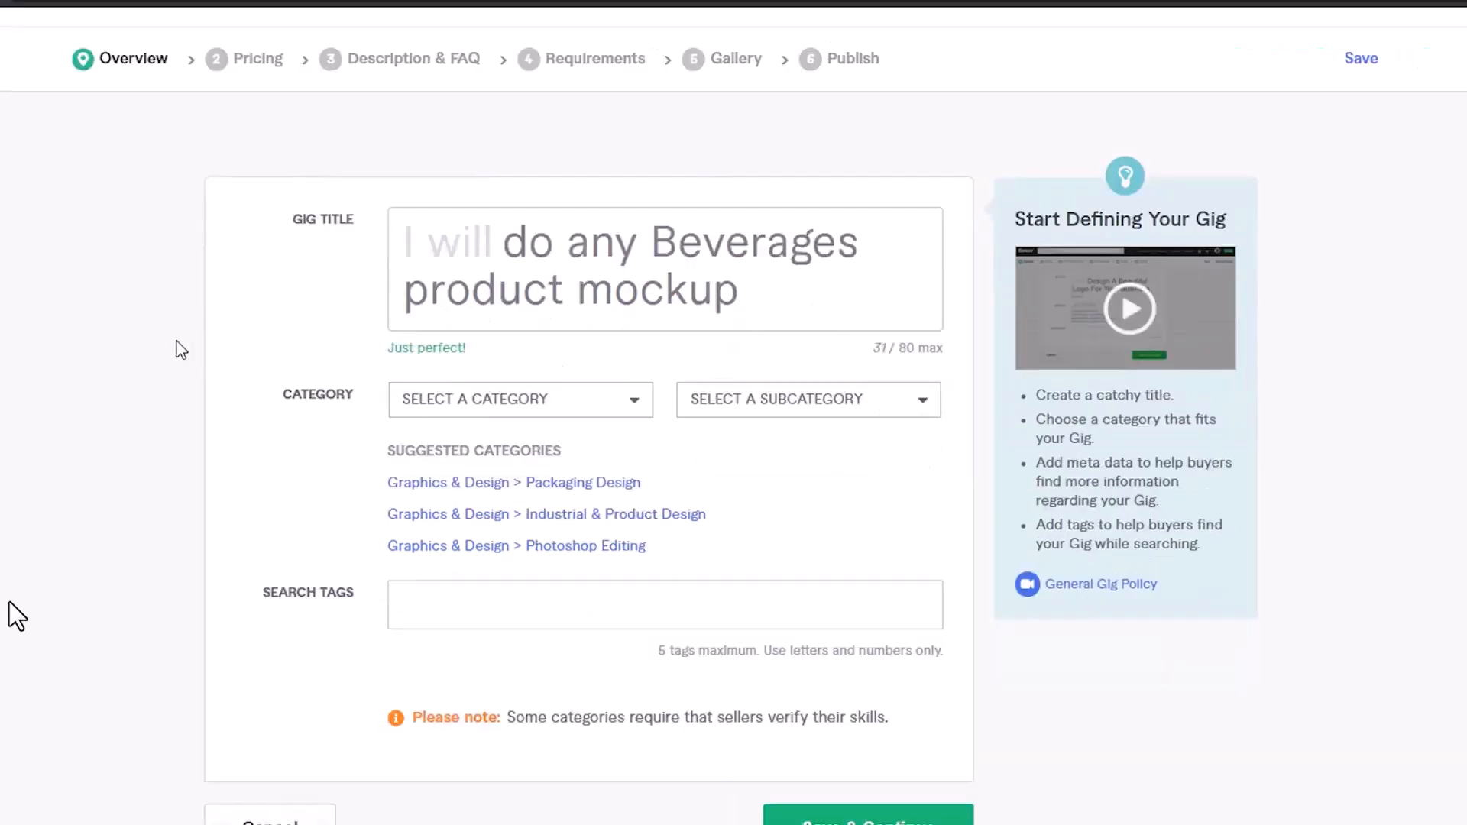
{"action": "scroll", "coordinate": [438, 298], "scroll_direction": "down", "scroll_amount": 4}
{"action": "left_click", "coordinate": [458, 202]}
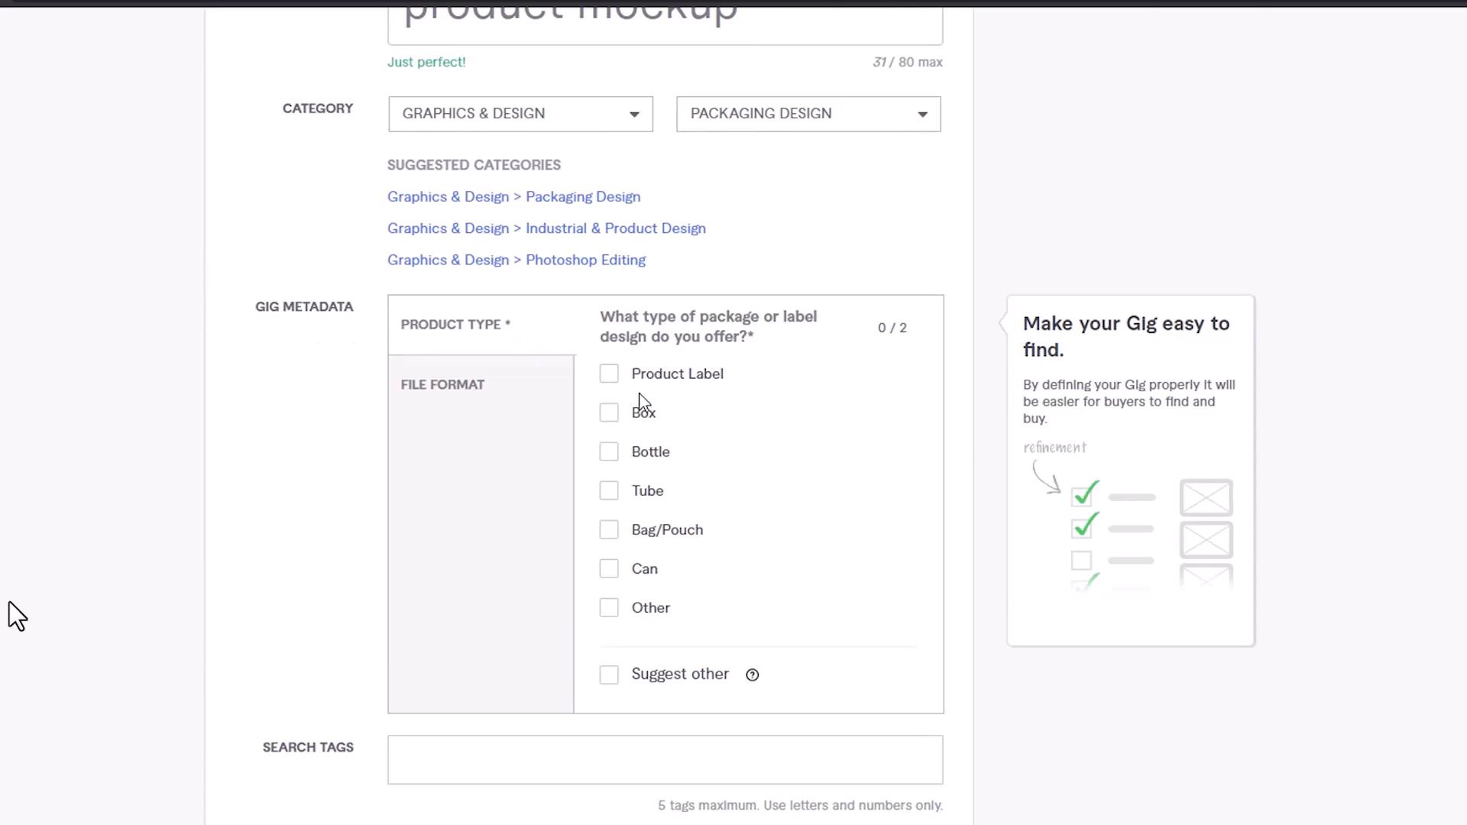
{"action": "left_click", "coordinate": [642, 461]}
{"action": "left_click", "coordinate": [642, 534]}
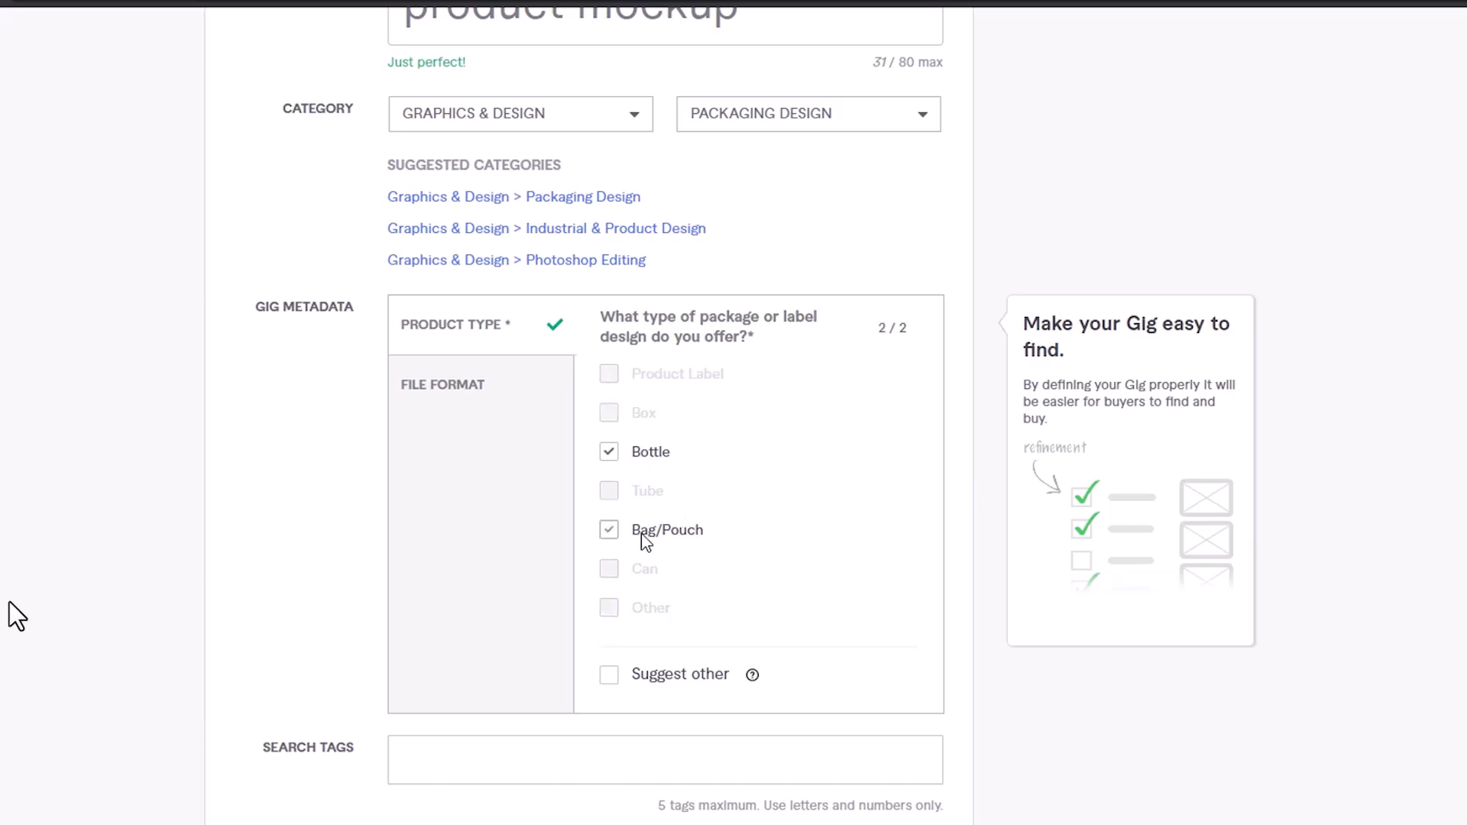
Step: Add "Food product mockup" as the first search tag
{"action": "scroll", "coordinate": [586, 498], "scroll_direction": "down", "scroll_amount": 5}
{"action": "left_click", "coordinate": [504, 407]}
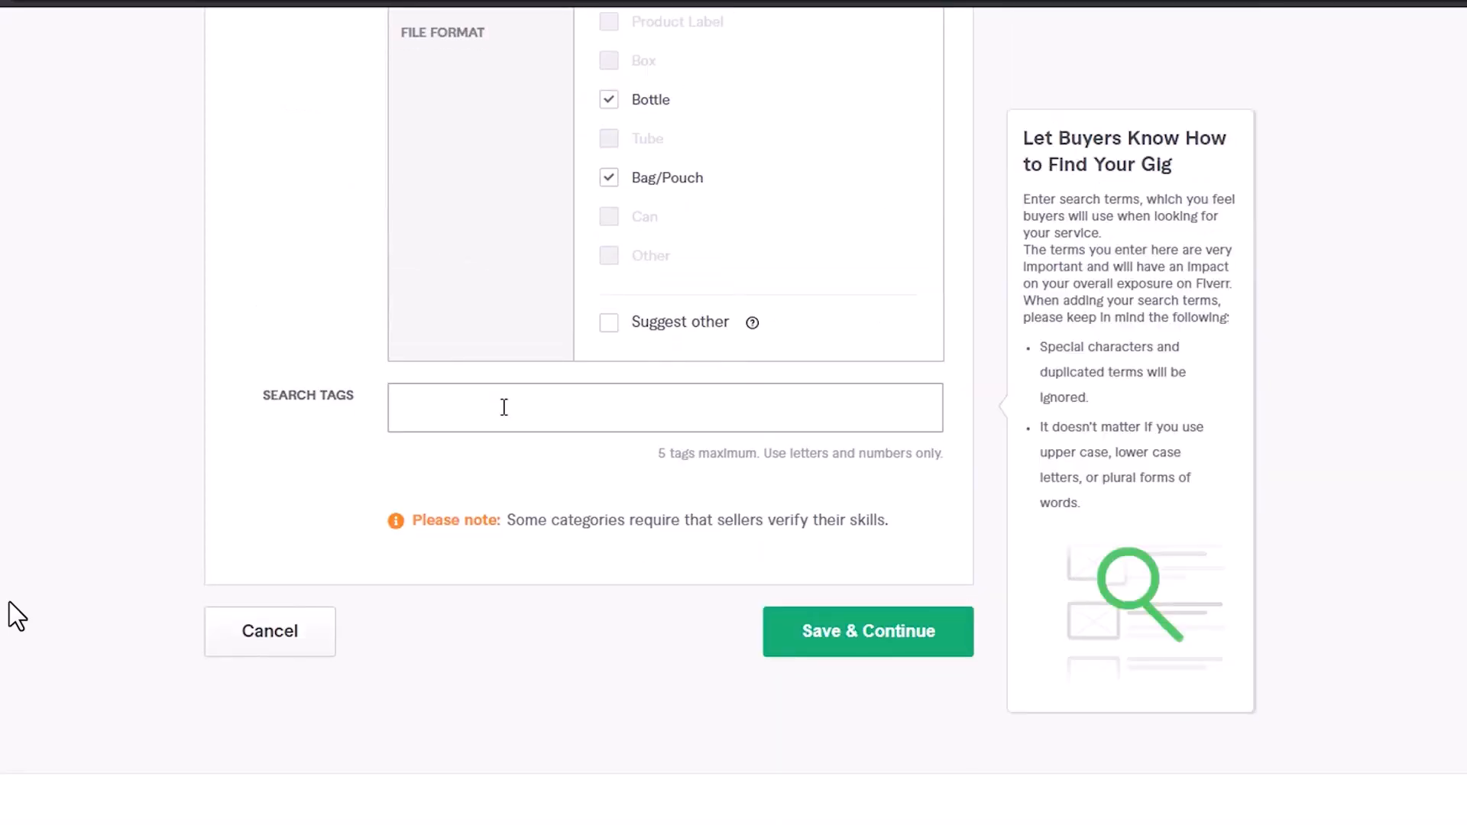
{"action": "type", "text": "Foof"}
{"action": "type", "text": " ptr"}
{"action": "type", "text": "ct "}
{"action": "type", "text": "mockup"}
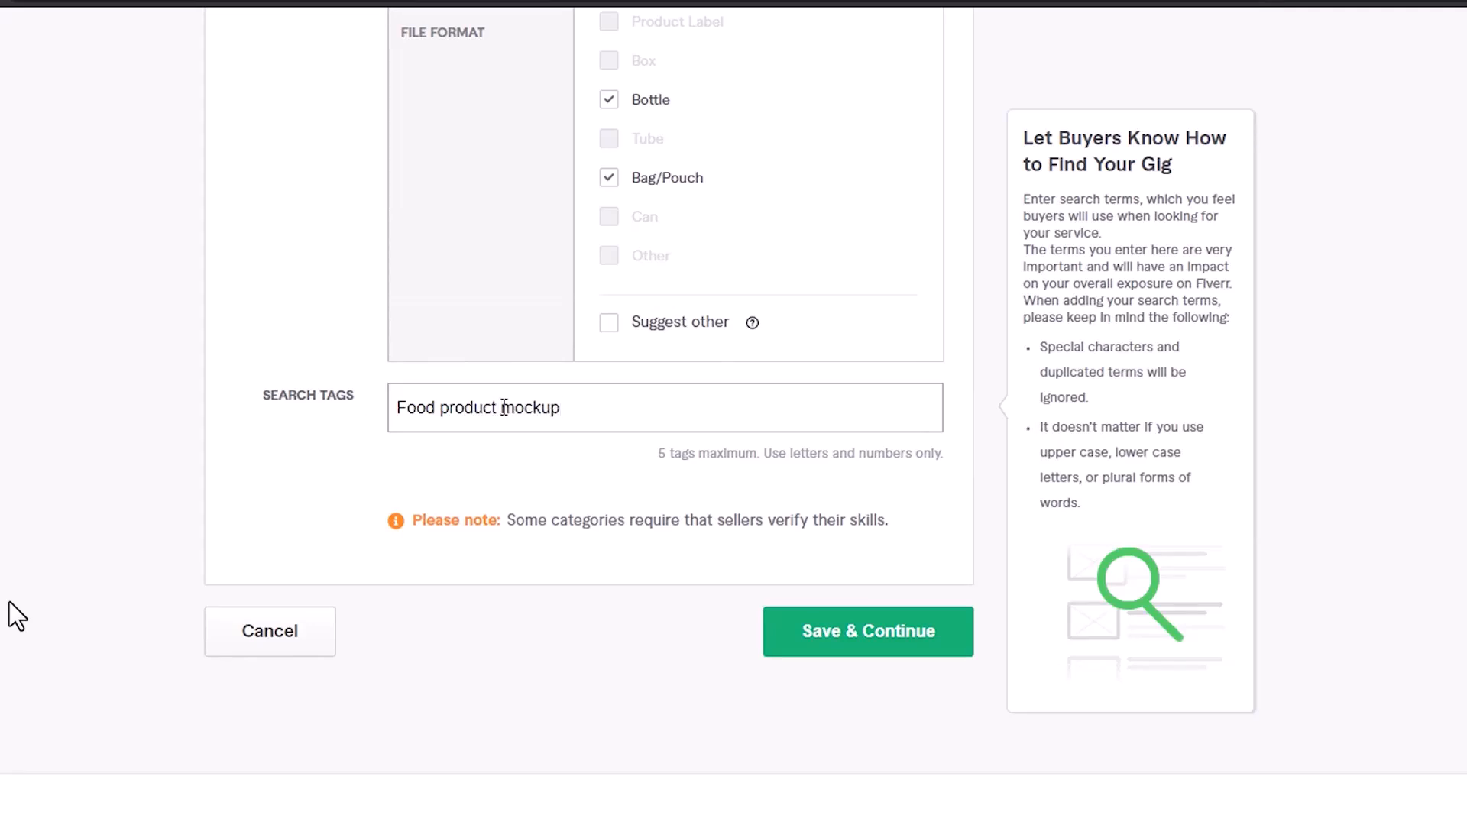
{"action": "key", "text": "Return"}
Step: Add the search tags "Drink mockup" and "3D mockup"
{"action": "type", "text": "Drink"}
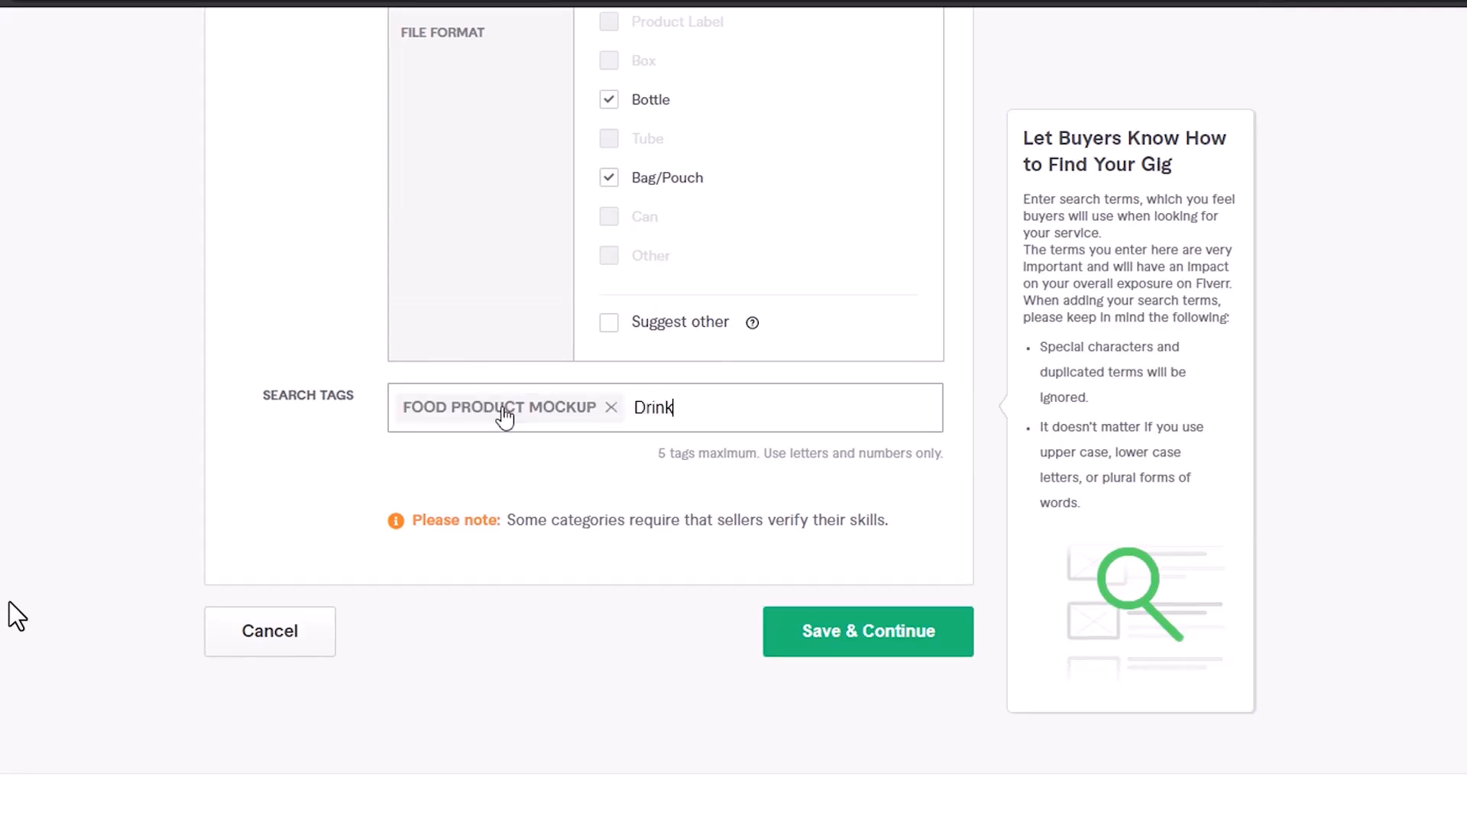
{"action": "type", "text": " mockup"}
{"action": "key", "text": "Return"}
{"action": "type", "text": "3D mockup"}
{"action": "key", "text": "Return"}
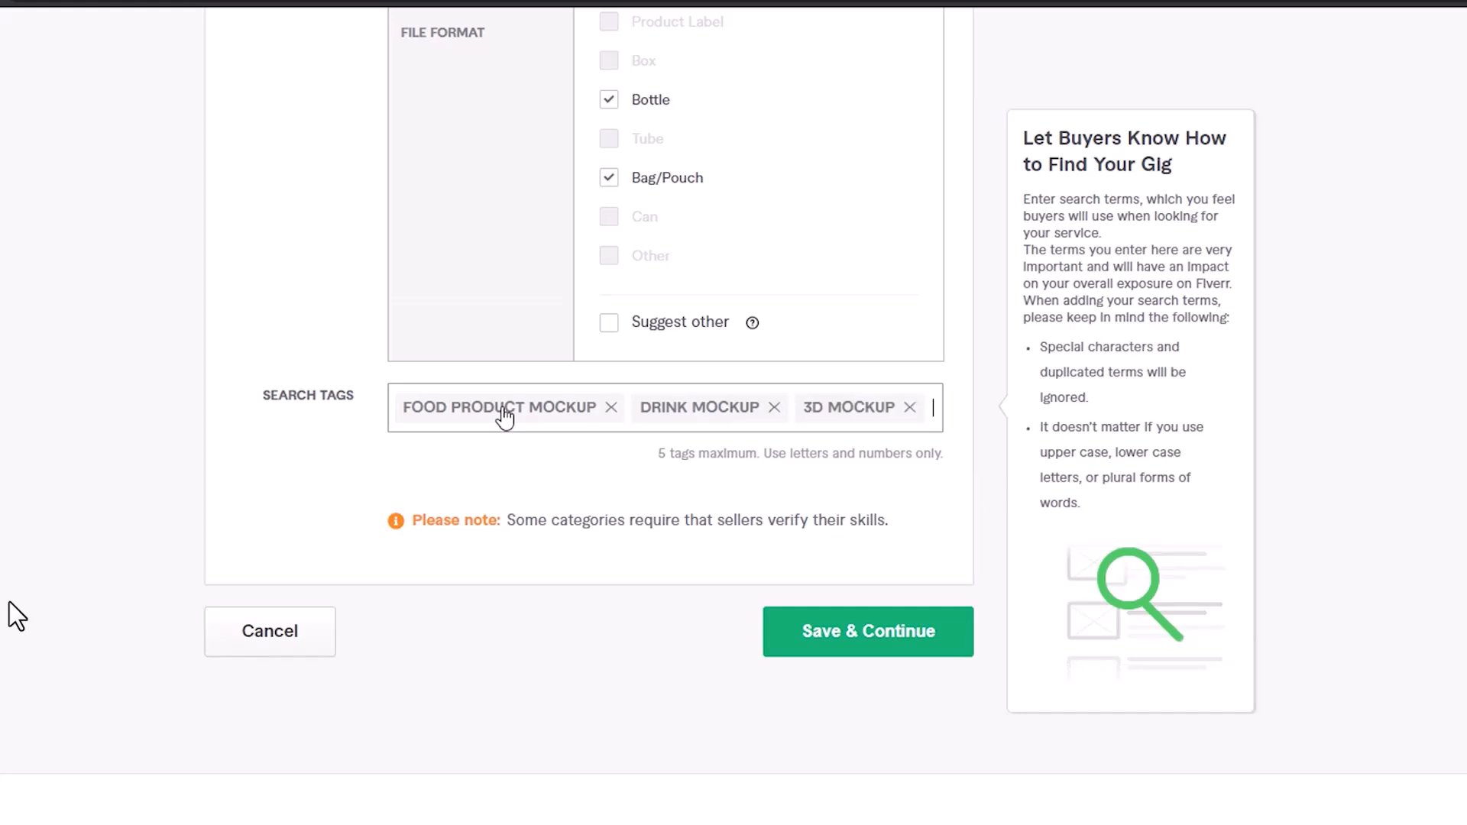
Step: Add the search tags "Packaging design" and "Product mockup", and save the overview to continue to pricing
{"action": "type", "text": "Pa"}
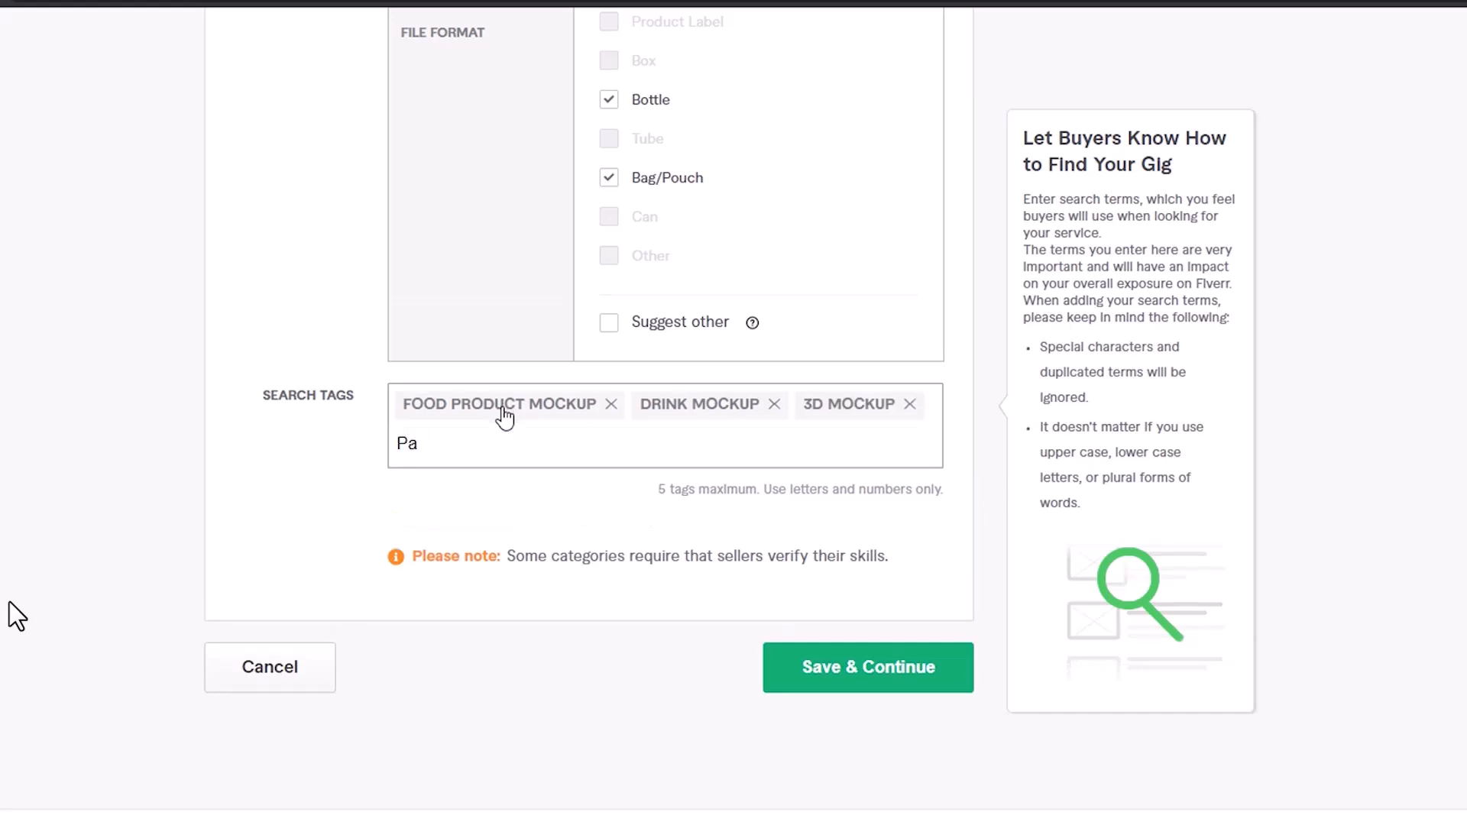
{"action": "type", "text": "ckaging desin"}
{"action": "key", "text": "Return"}
{"action": "type", "text": "Product mockup"}
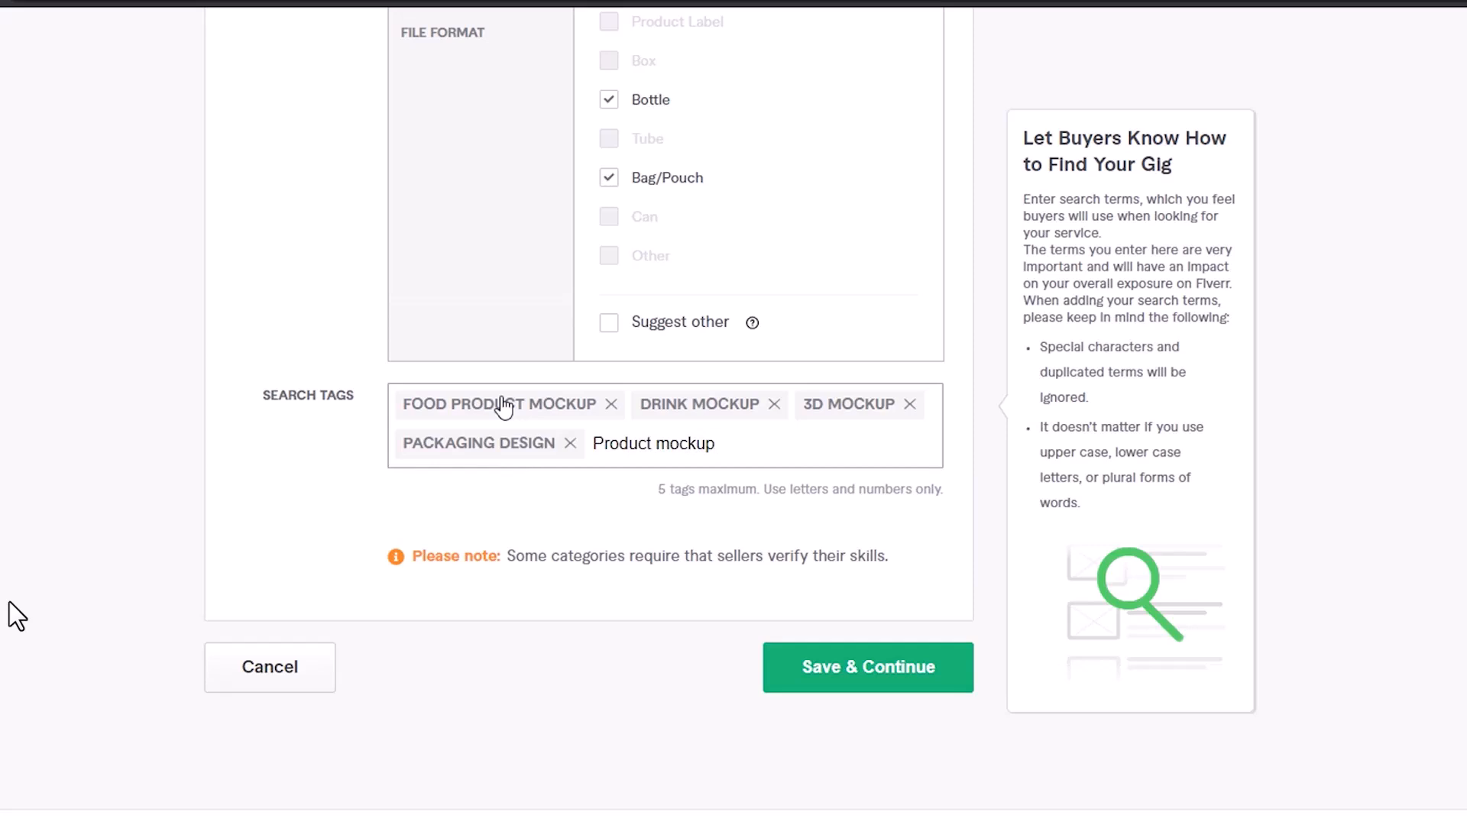
{"action": "key", "text": "Return"}
{"action": "left_click", "coordinate": [866, 668]}
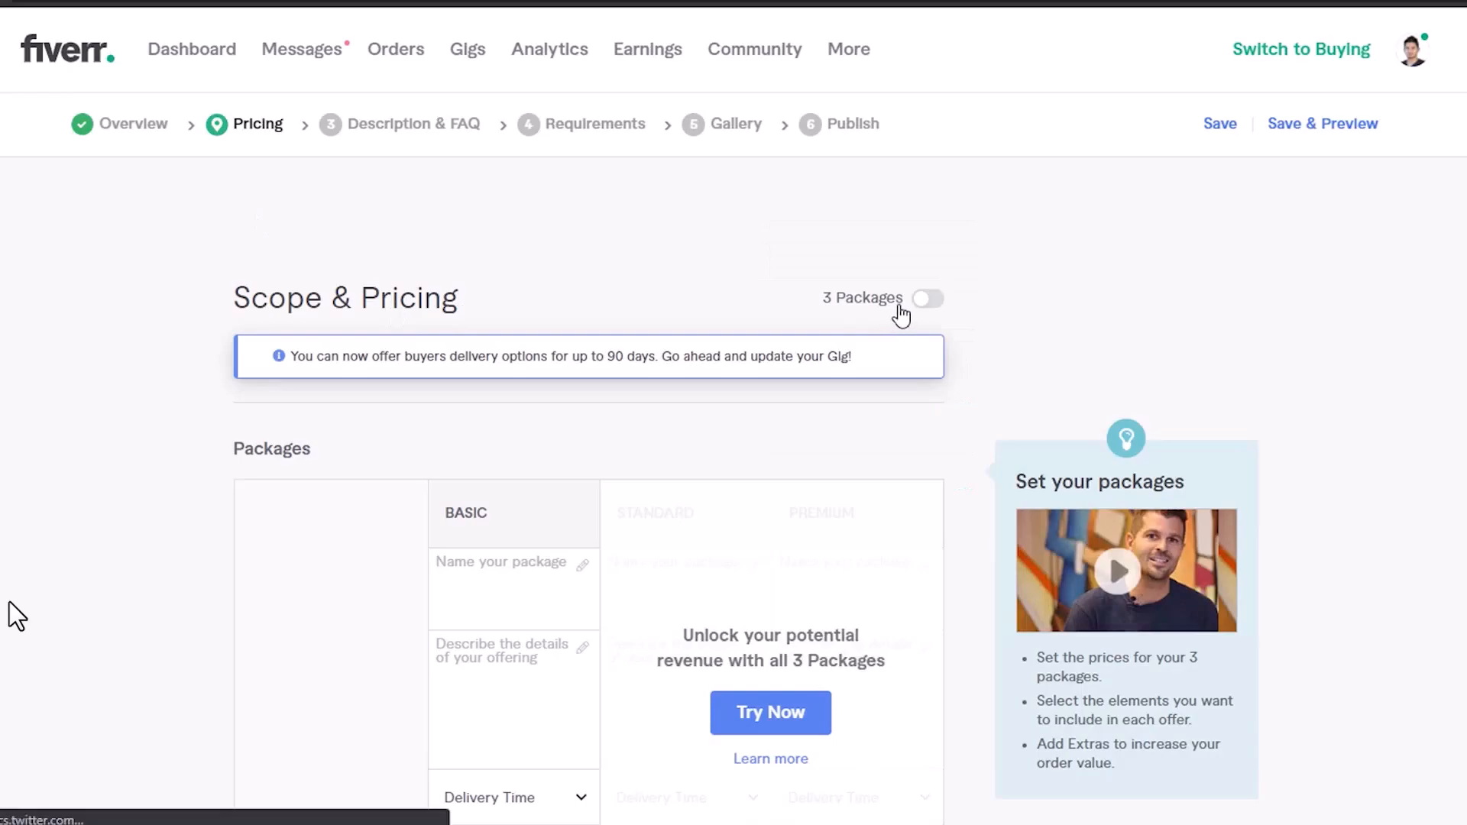
Step: Enable all three gig packages and name them Basic, Standard and Premium
{"action": "left_click", "coordinate": [927, 300]}
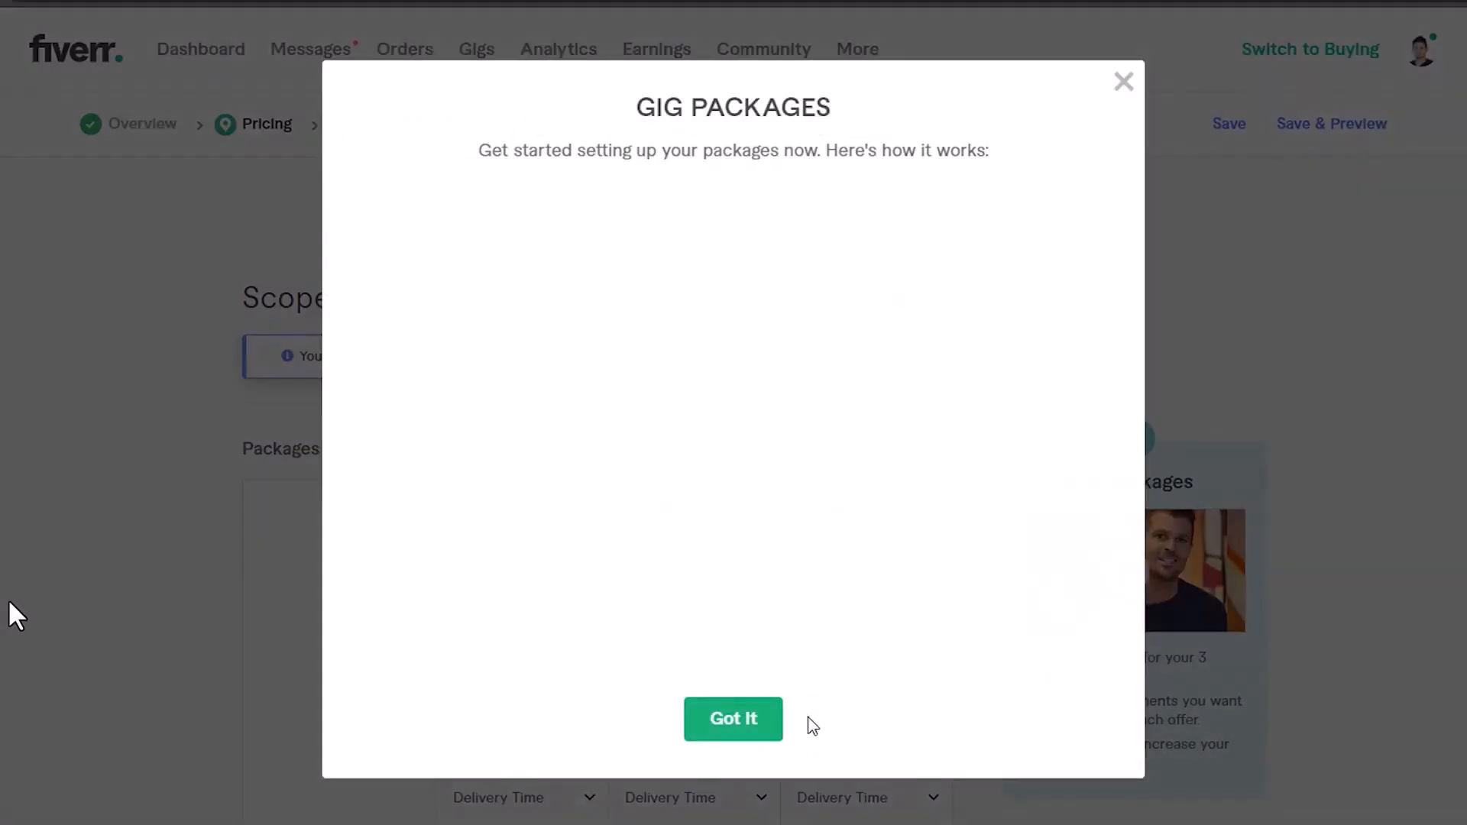
{"action": "left_click", "coordinate": [775, 725]}
{"action": "scroll", "coordinate": [615, 348], "scroll_direction": "down", "scroll_amount": 7}
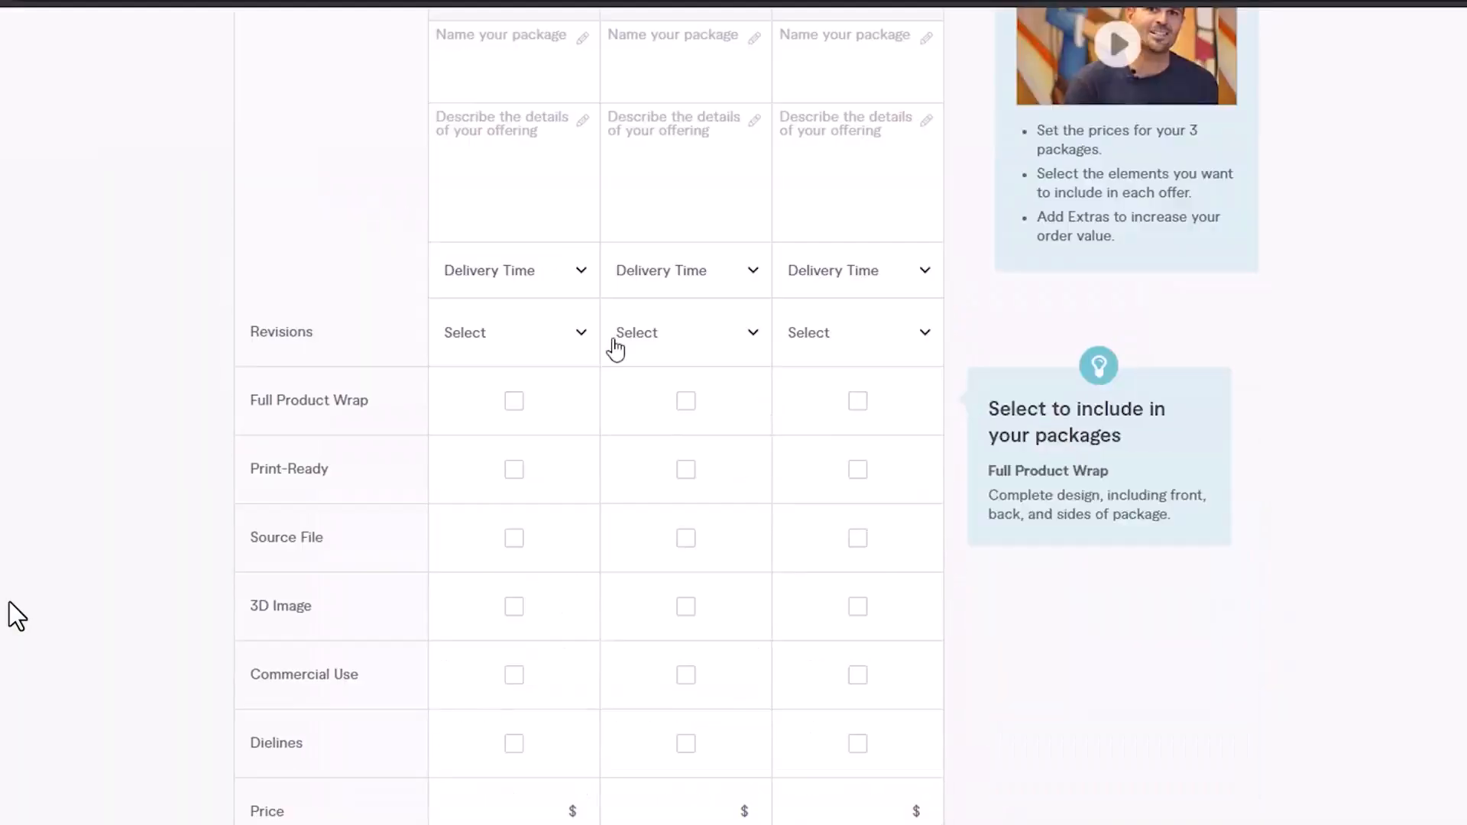
{"action": "scroll", "coordinate": [426, 180], "scroll_direction": "up", "scroll_amount": 3}
{"action": "left_click", "coordinate": [533, 247]}
{"action": "type", "text": "Basic"}
{"action": "key", "text": "Tab"}
{"action": "type", "text": "Standard"}
{"action": "key", "text": "Tab"}
{"action": "type", "text": "Premium"}
{"action": "key", "text": "Tab"}
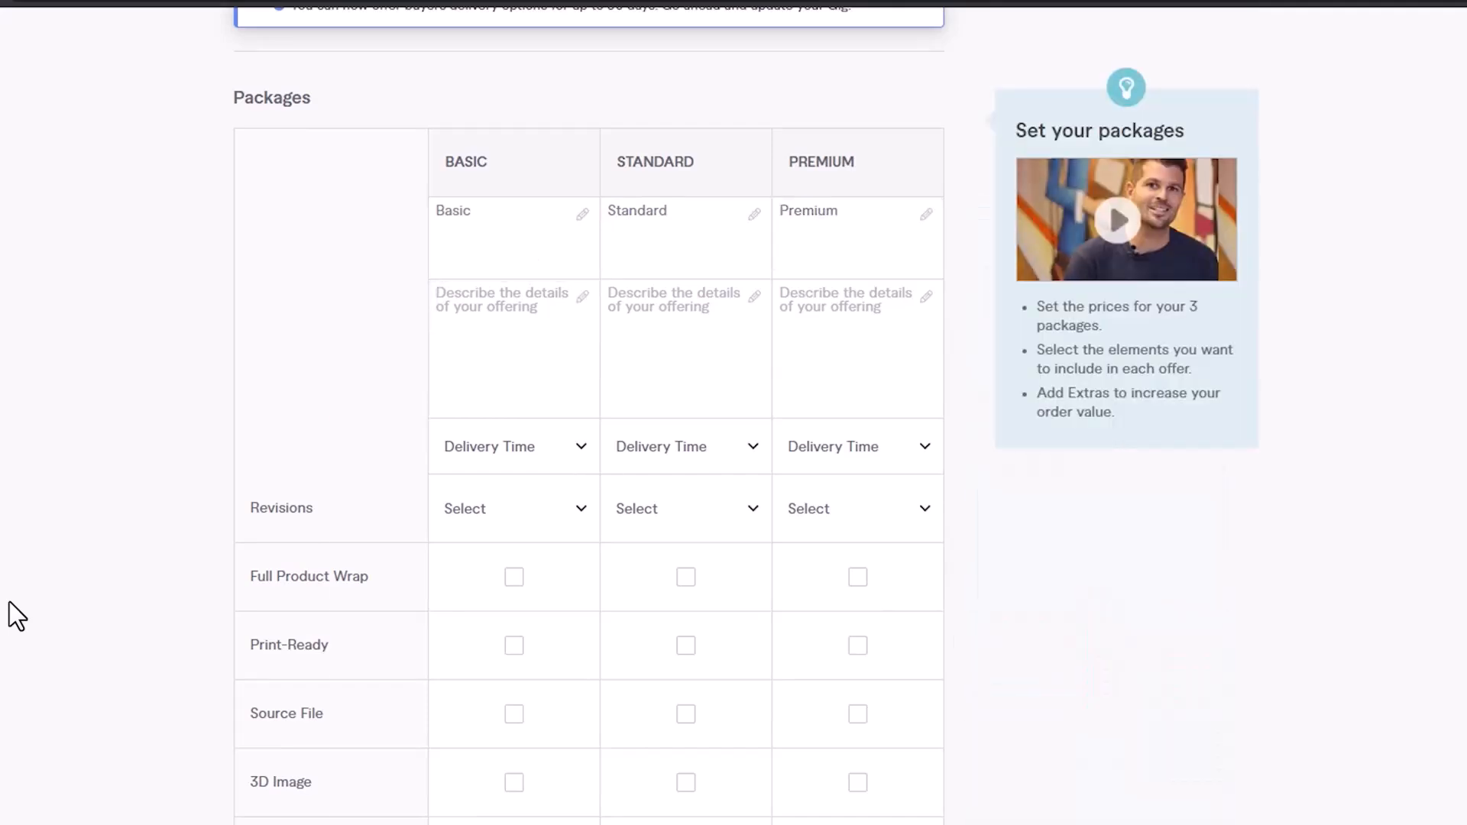
Step: Copy "One side high-quality product mockup you will get only JPG." from the Notepad text into the Basic package's description
{"action": "left_click", "coordinate": [760, 824]}
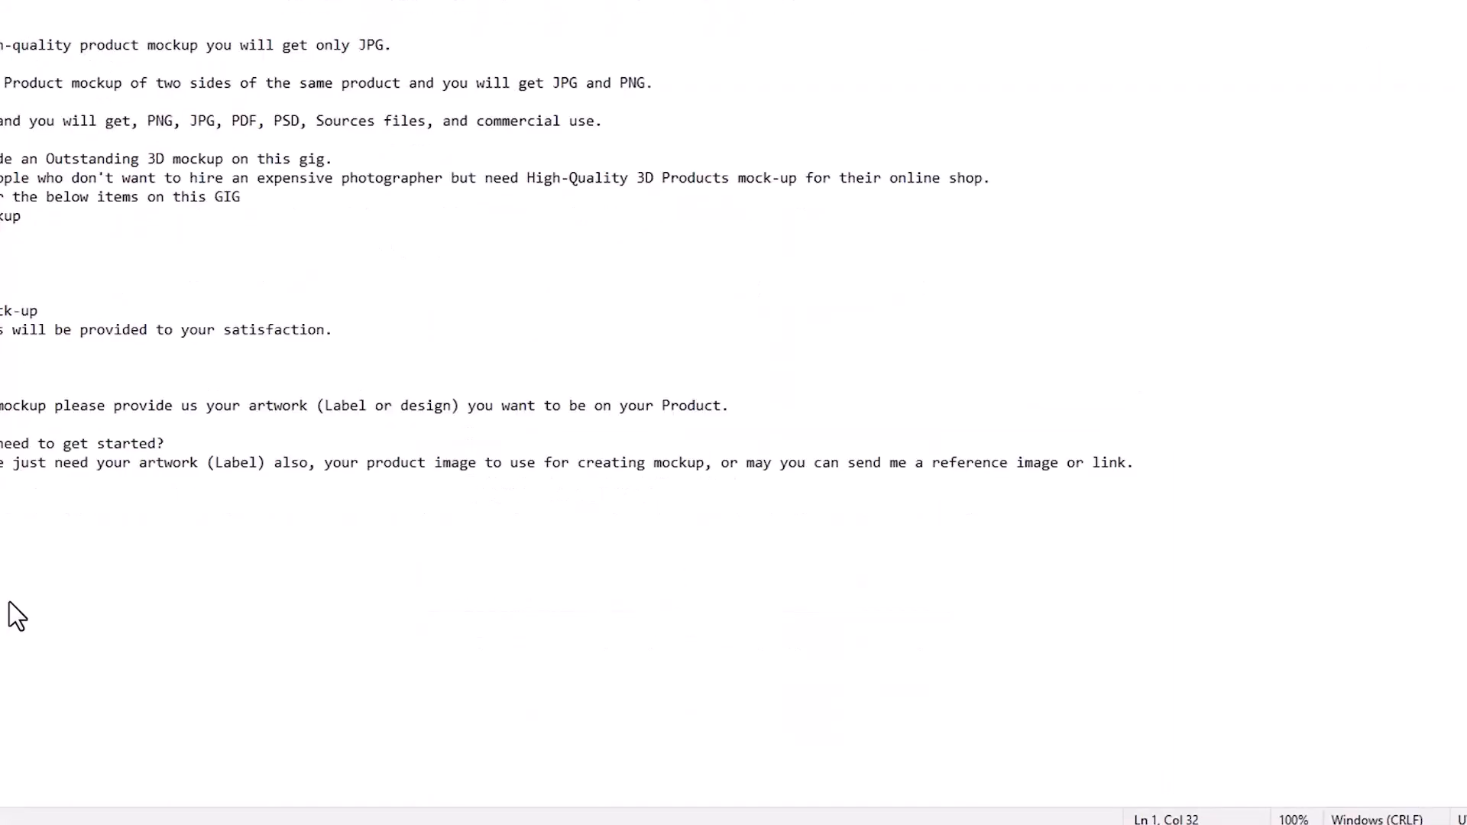
{"action": "triple_click", "coordinate": [514, 52]}
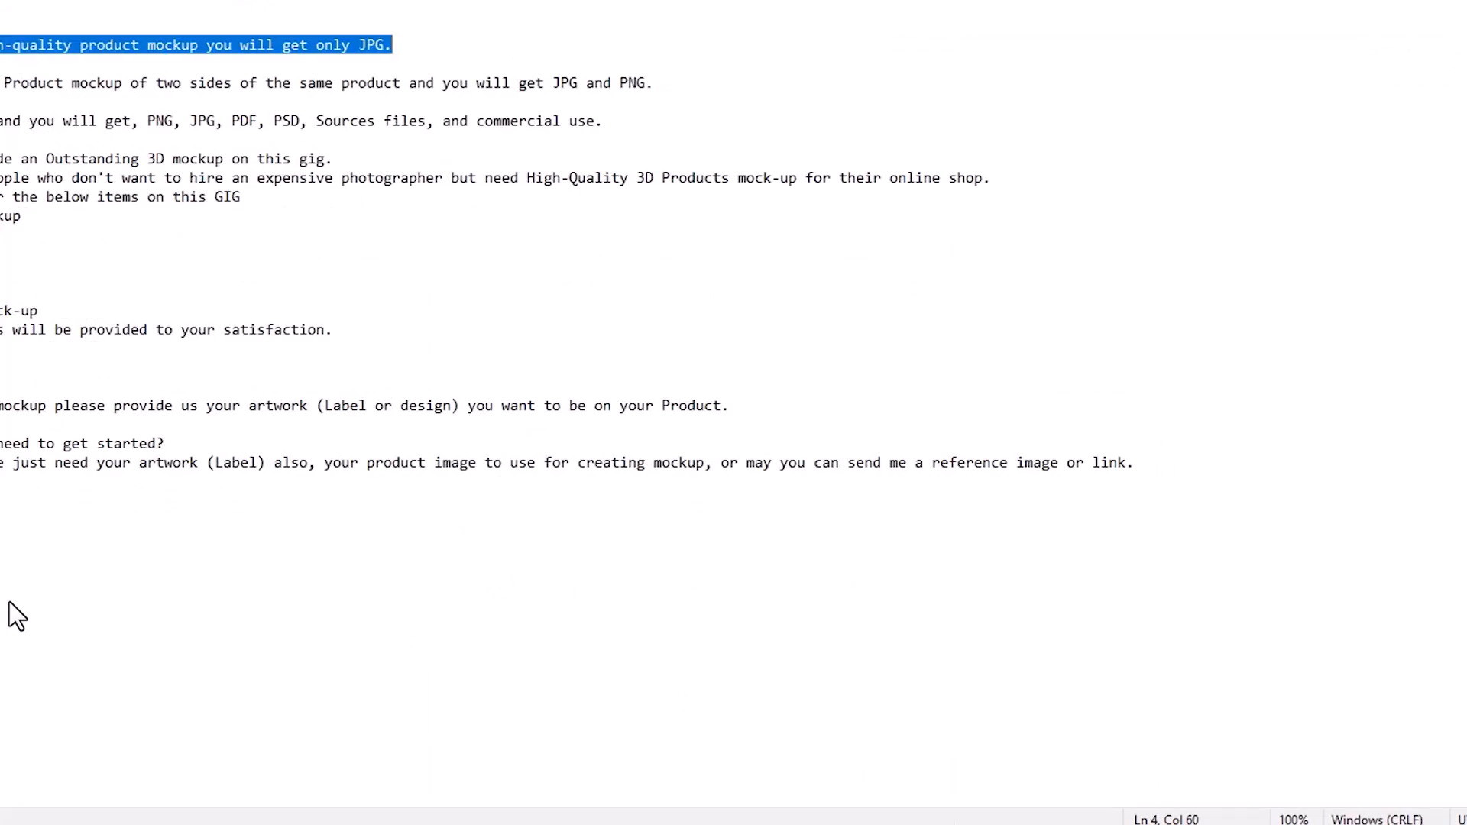
{"action": "left_click", "coordinate": [696, 823]}
{"action": "type", "text": "One side high-quality product mockup you will get only JPG."}
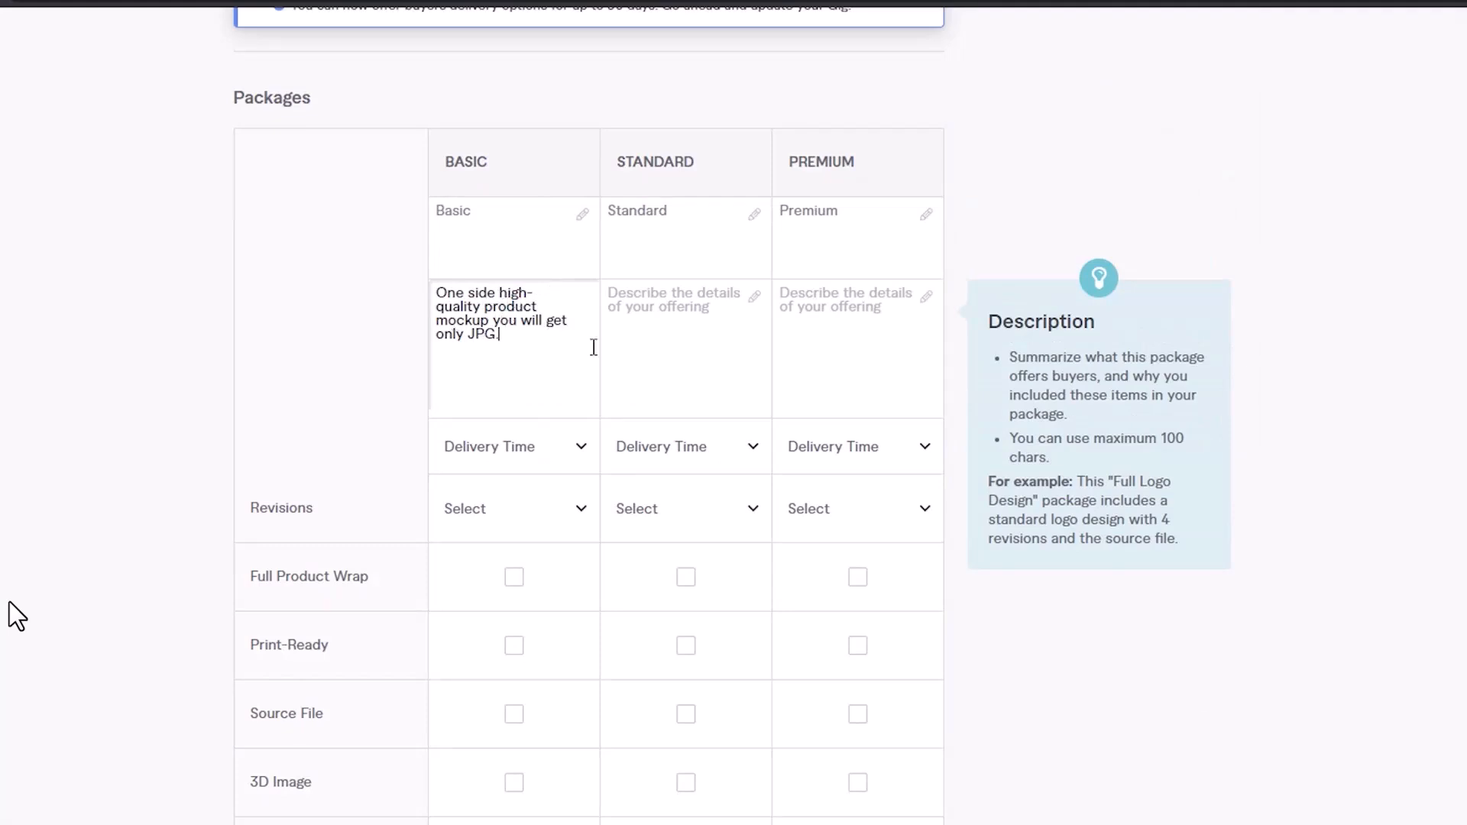
Step: Copy the Notepad line about a two-sided High-Quality Product mockup with JPG and PNG into the Standard package's description
{"action": "key", "text": "alt+Tab"}
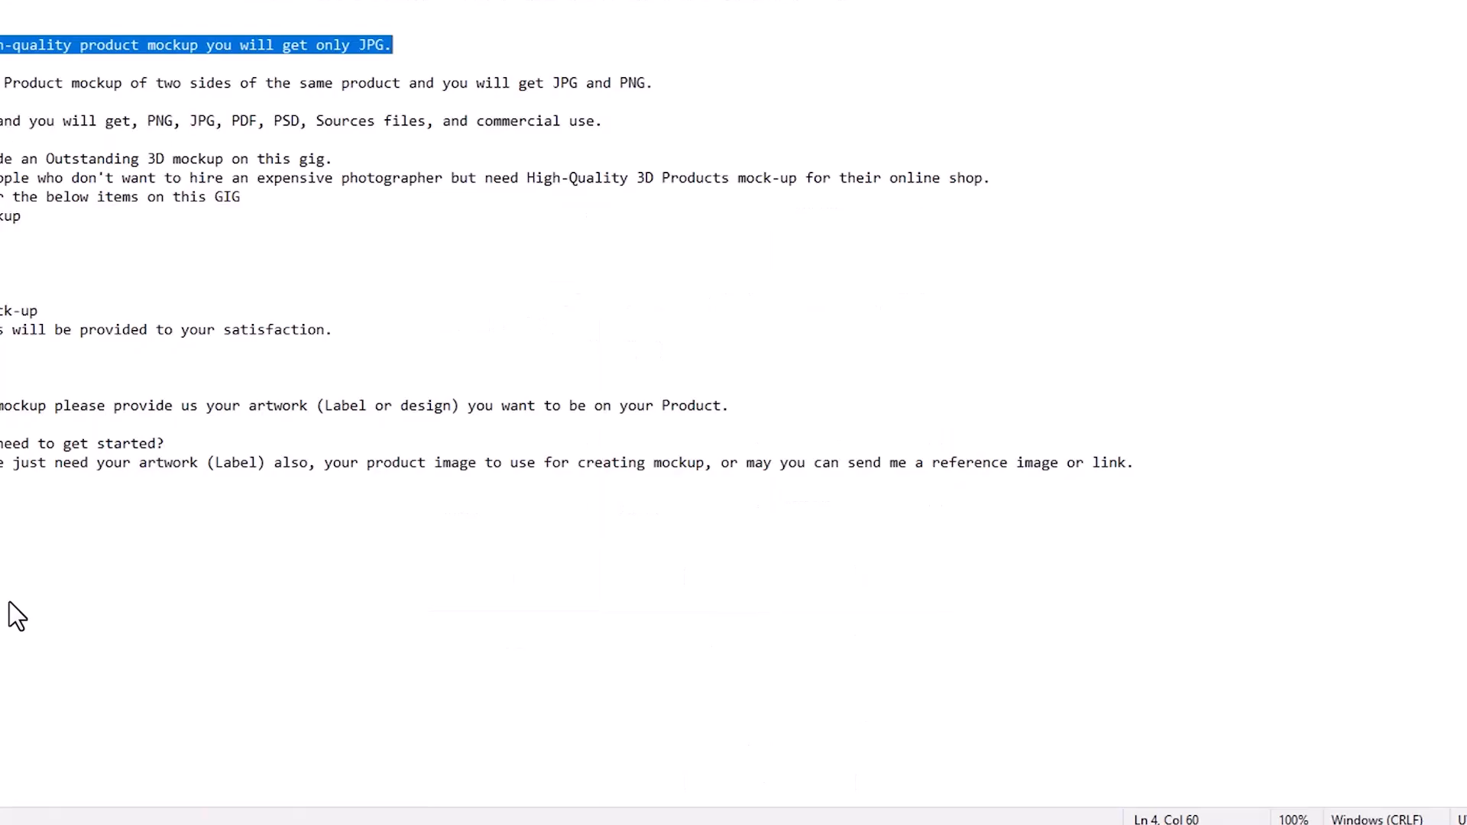
{"action": "left_click_drag", "start_coordinate": [0, 82], "coordinate": [732, 79]}
{"action": "key", "text": "ctrl+c"}
{"action": "key", "text": "alt+Tab"}
{"action": "left_click", "coordinate": [679, 318]}
{"action": "key", "text": "ctrl+v"}
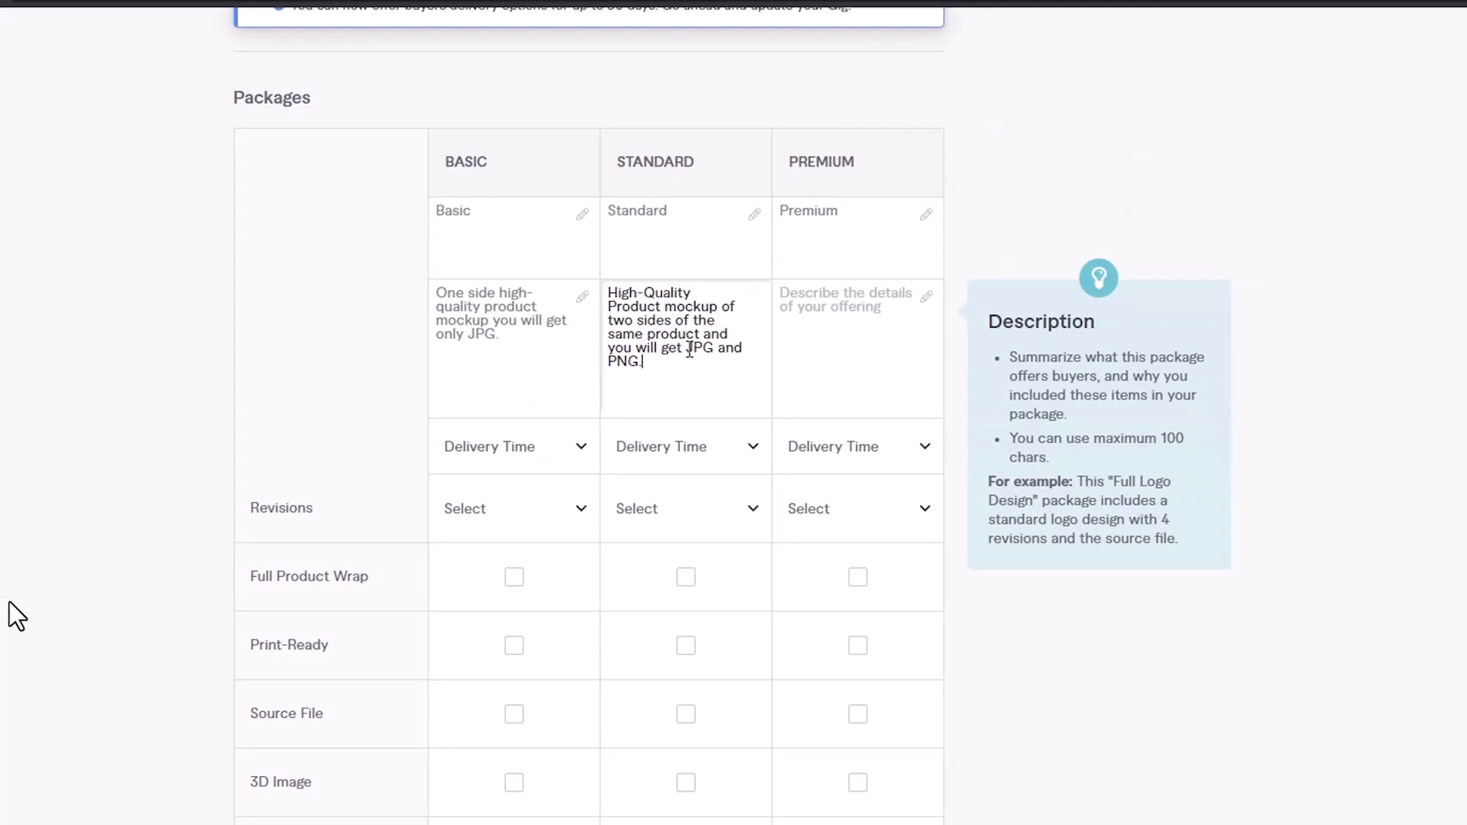
Step: Copy the Notepad line about the PRO Mock-up with PNG, JPG, PDF, PSD, source files and commercial use into the Premium package's description
{"action": "left_click", "coordinate": [841, 353]}
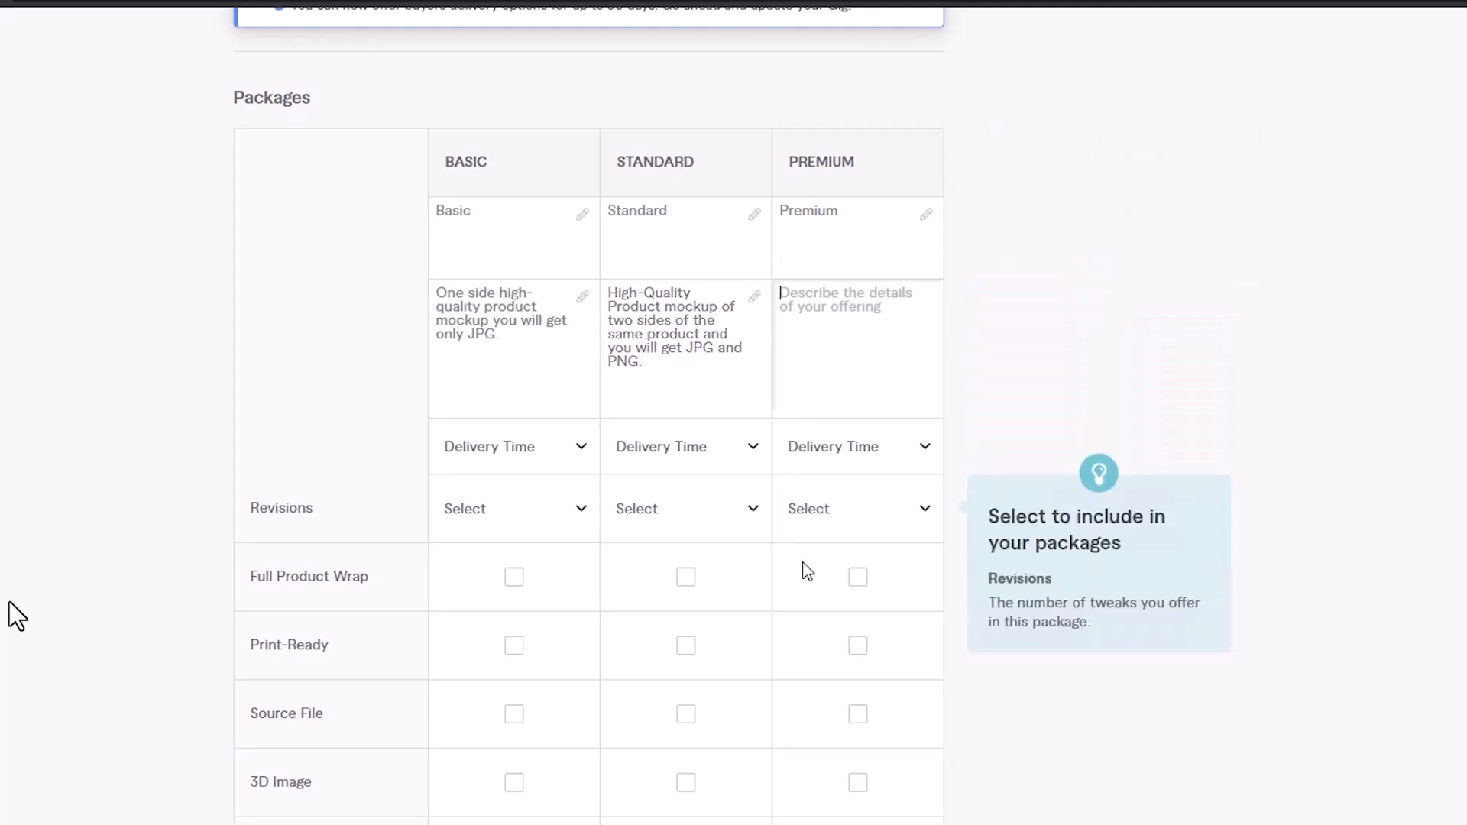
{"action": "key", "text": "alt+Tab"}
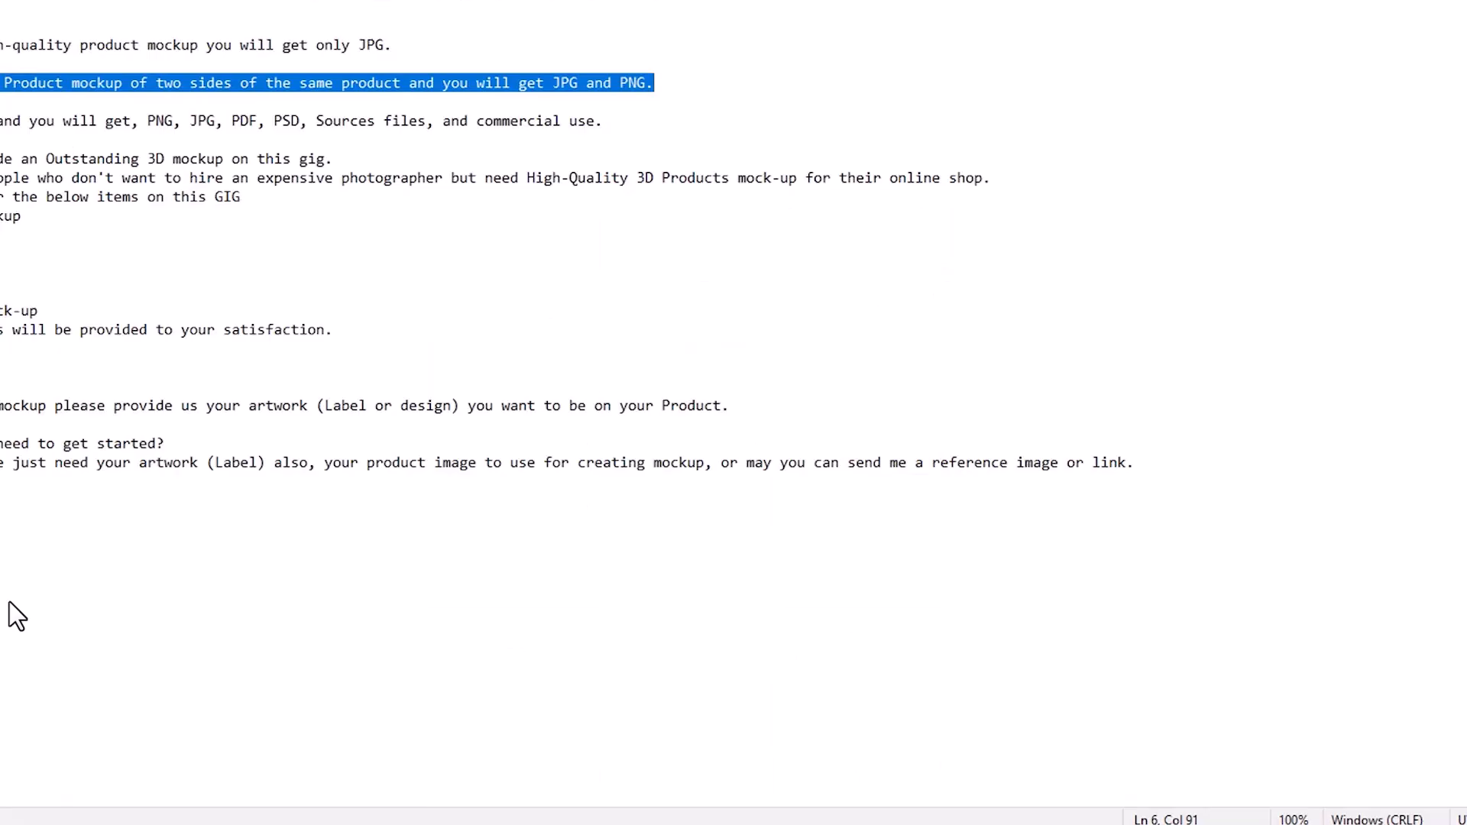
{"action": "left_click_drag", "start_coordinate": [0, 121], "coordinate": [709, 138]}
{"action": "key", "text": "ctrl+v"}
{"action": "key", "text": "ctrl+z"}
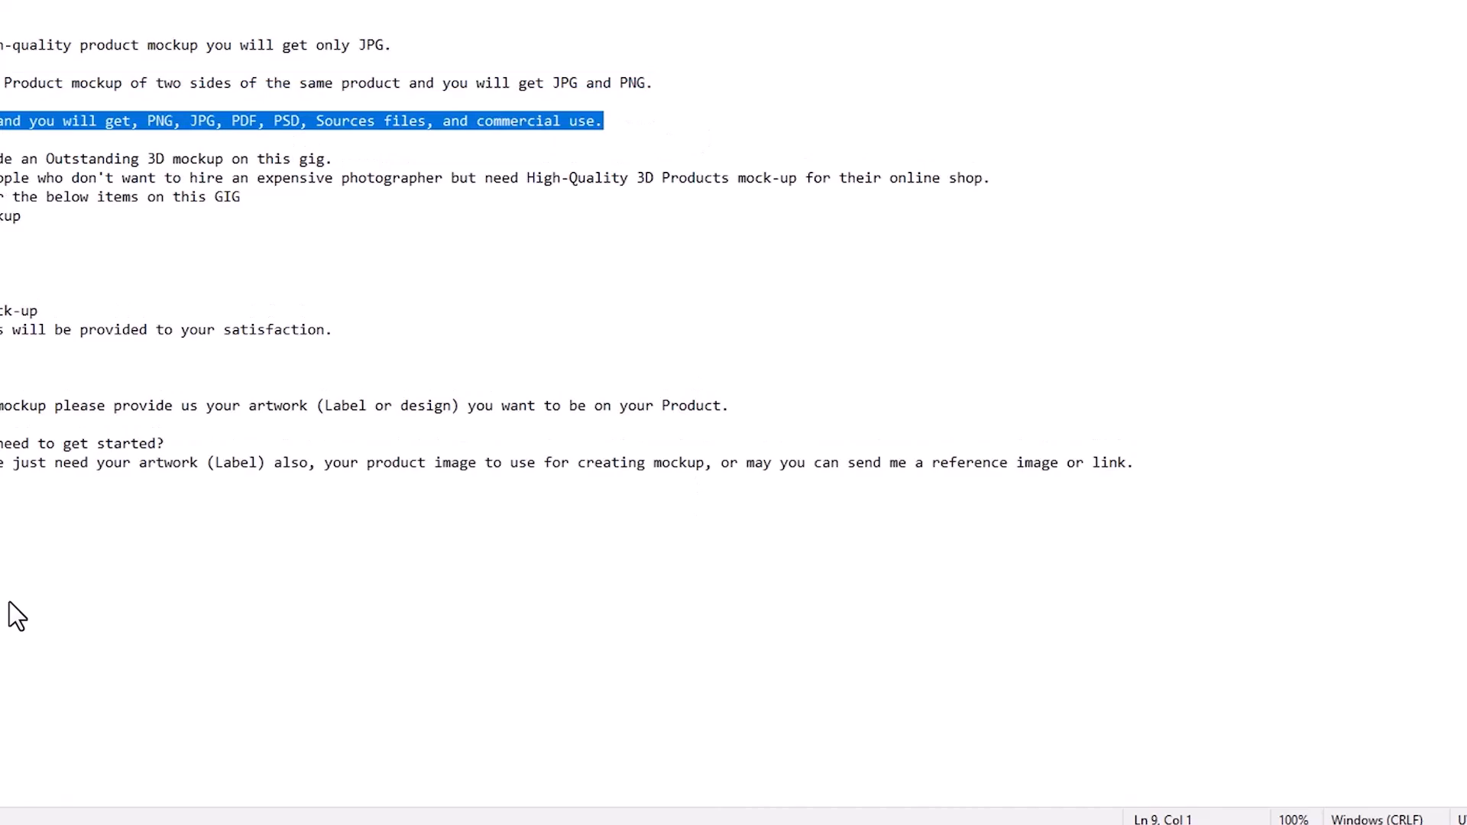
{"action": "key", "text": "ctrl+c"}
{"action": "key", "text": "alt+Tab"}
{"action": "key", "text": "ctrl+v"}
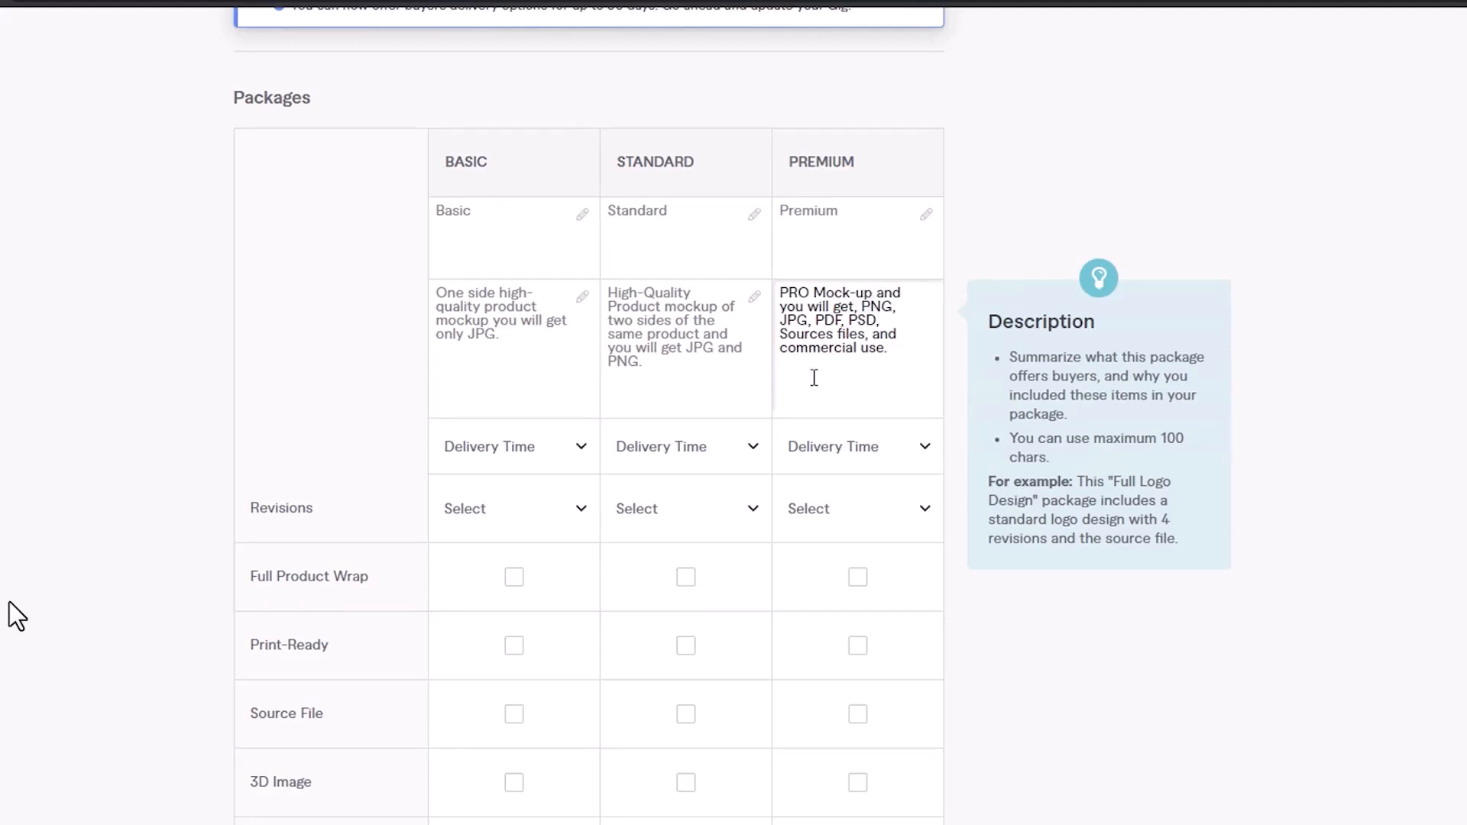
Step: Set the delivery time to 1 day for Basic, 1 day for Standard and 2 days for Premium
{"action": "scroll", "coordinate": [814, 375], "scroll_direction": "down", "scroll_amount": 3}
{"action": "left_click", "coordinate": [544, 271]}
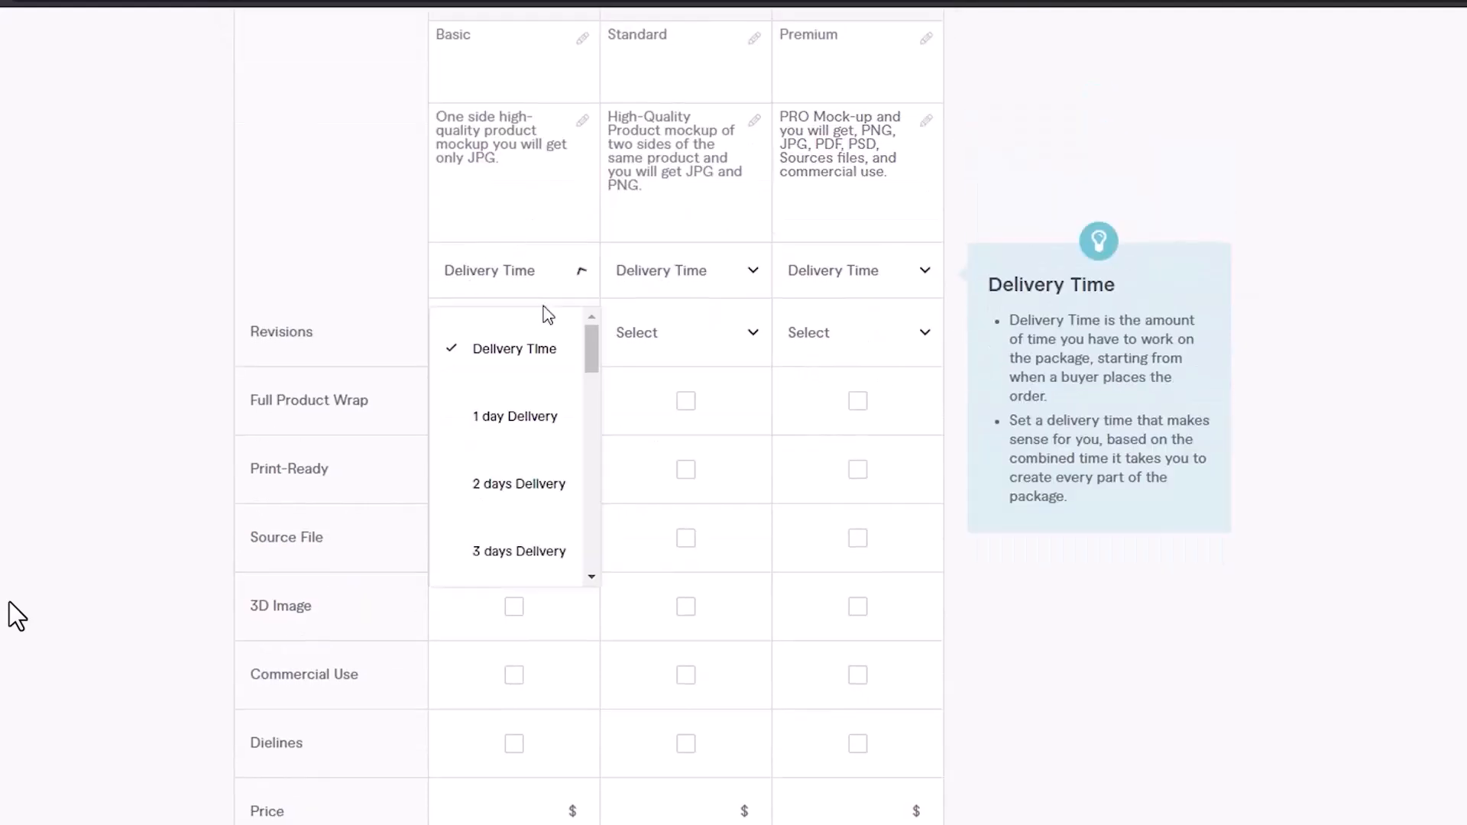
{"action": "left_click", "coordinate": [504, 413]}
{"action": "left_click", "coordinate": [713, 275]}
{"action": "left_click", "coordinate": [698, 398]}
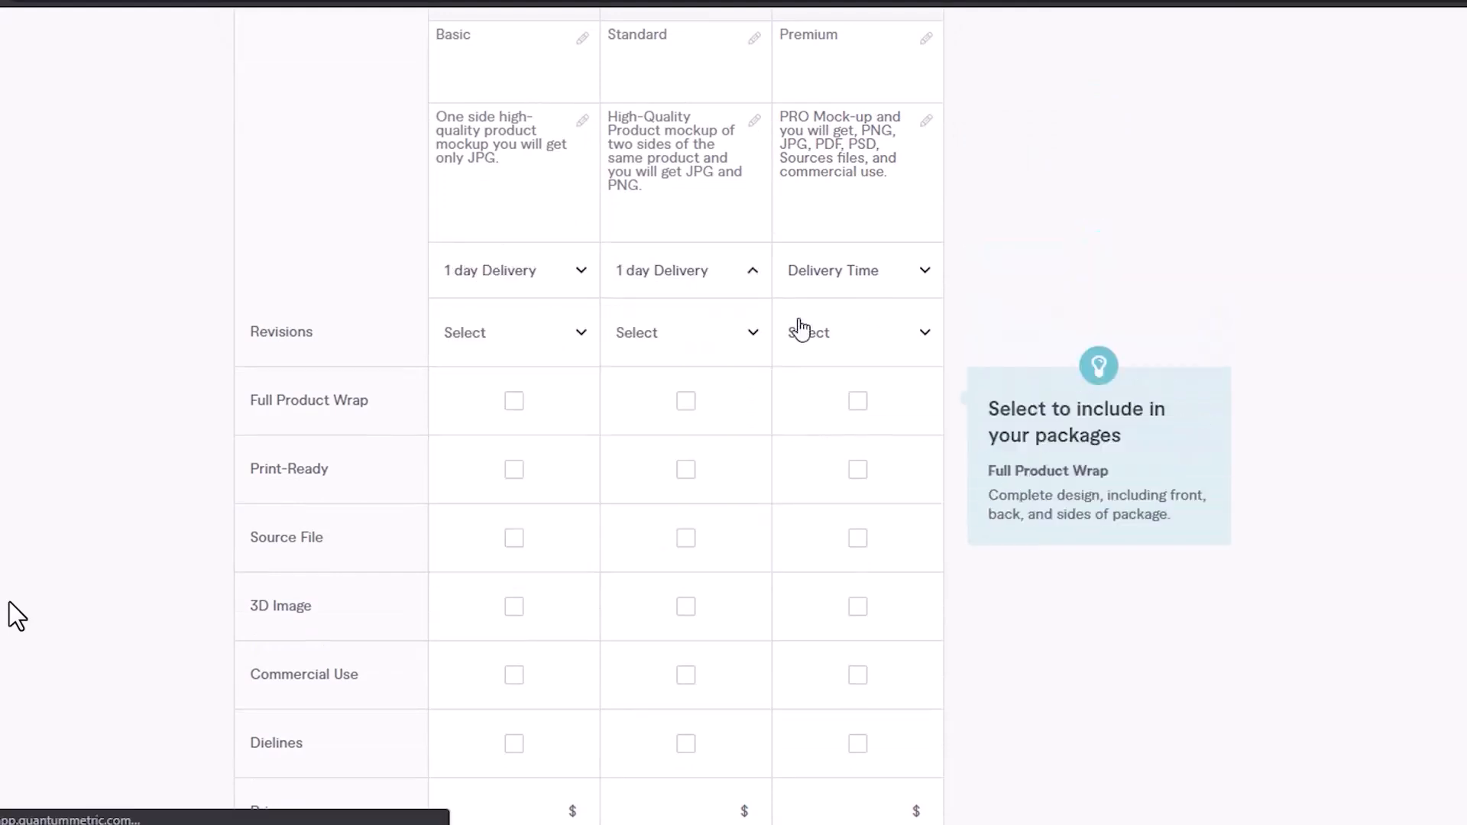
{"action": "left_click", "coordinate": [809, 275]}
{"action": "left_click", "coordinate": [848, 481]}
Step: Set the revisions to 2 for Basic, 2 for Standard and 3 for Premium
{"action": "left_click", "coordinate": [514, 340]}
{"action": "scroll", "coordinate": [508, 478], "scroll_direction": "down", "scroll_amount": 5}
{"action": "scroll", "coordinate": [502, 467], "scroll_direction": "up", "scroll_amount": 5}
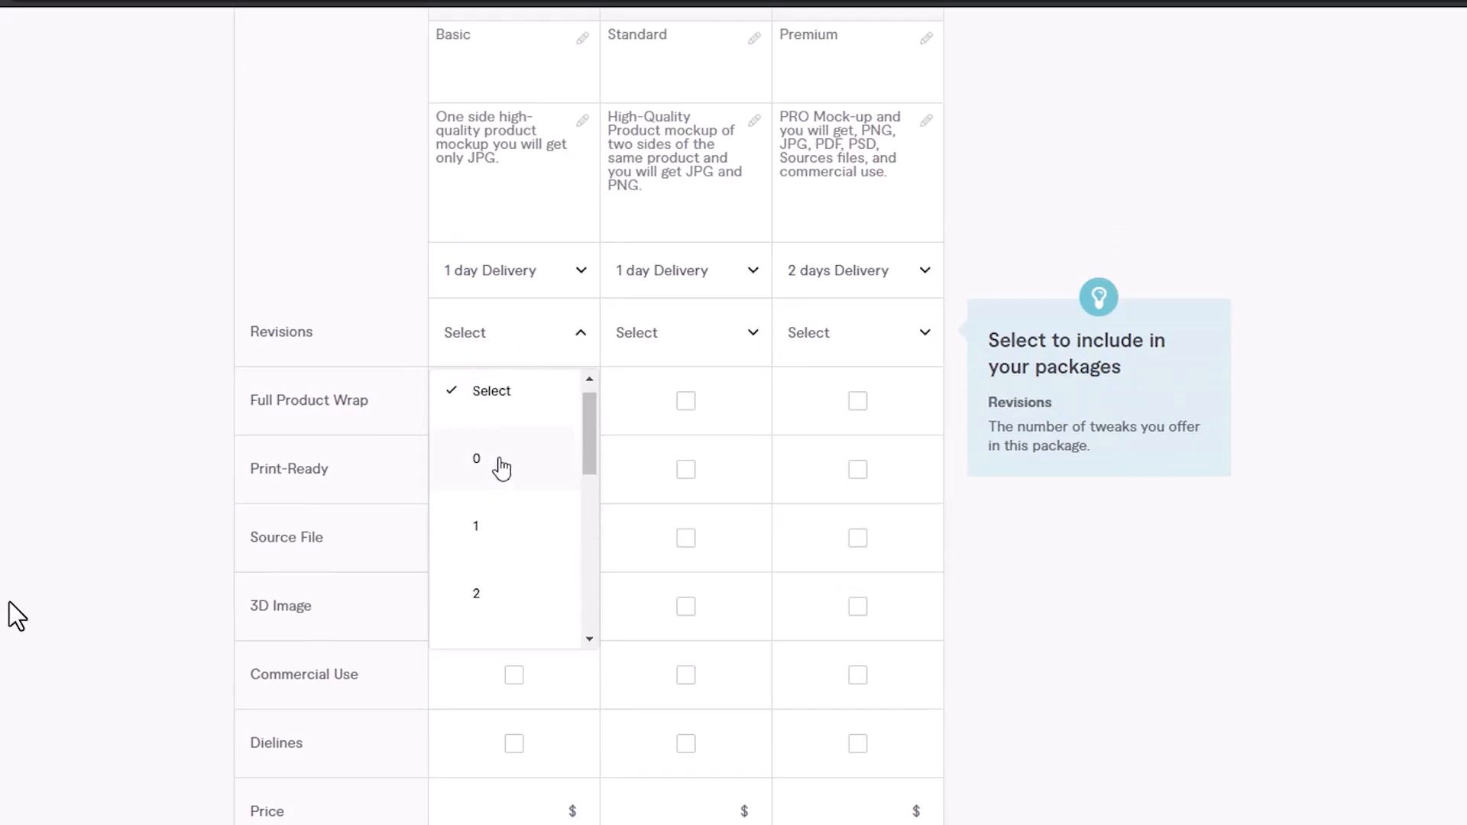
{"action": "left_click", "coordinate": [497, 593]}
{"action": "left_click", "coordinate": [689, 351]}
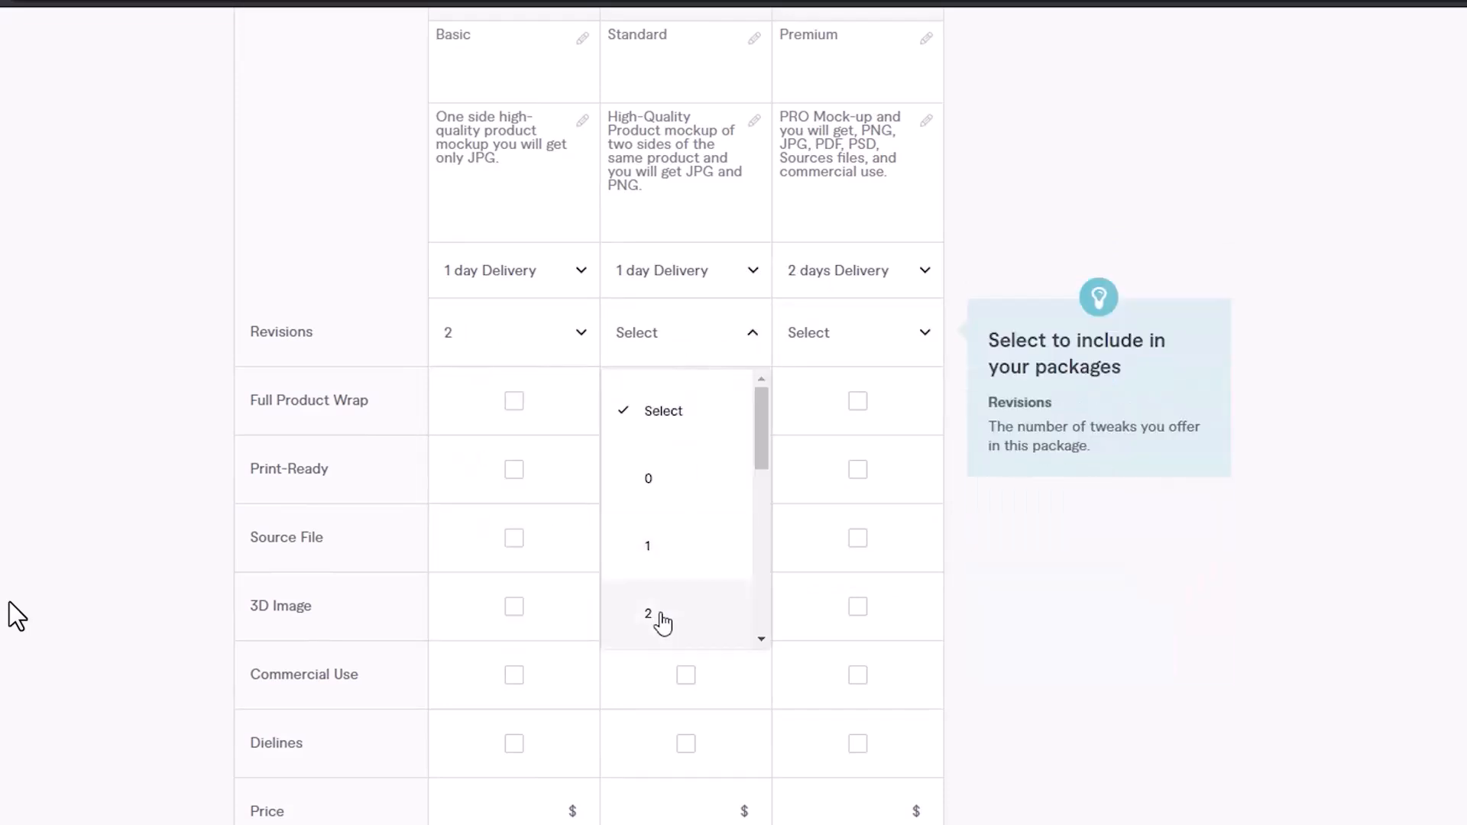
{"action": "left_click", "coordinate": [662, 623]}
{"action": "left_click", "coordinate": [851, 330]}
{"action": "scroll", "coordinate": [845, 492], "scroll_direction": "down", "scroll_amount": 5}
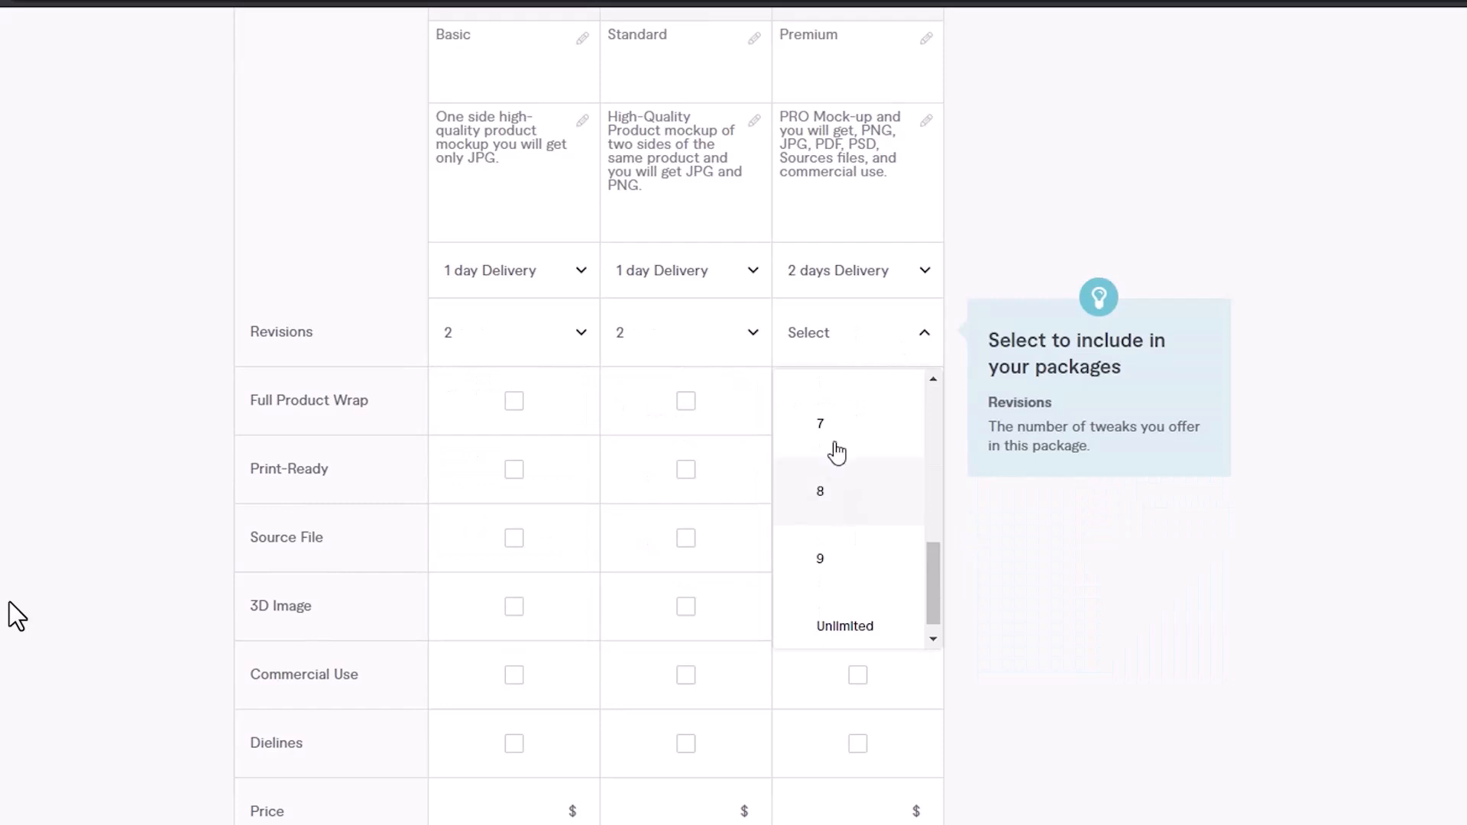
{"action": "scroll", "coordinate": [837, 458], "scroll_direction": "up", "scroll_amount": 5}
{"action": "left_click", "coordinate": [838, 509]}
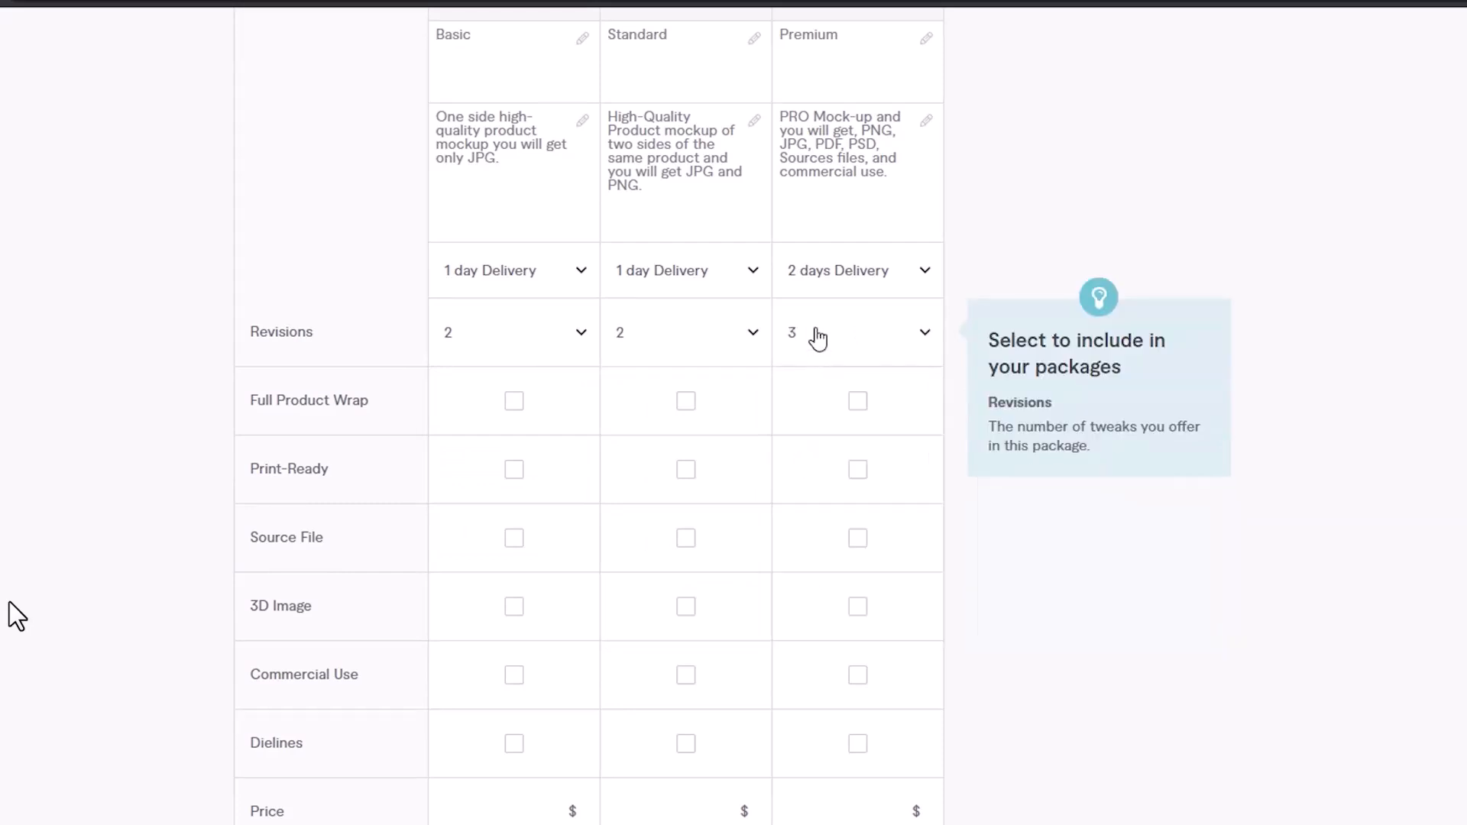
Step: Set the revisions to Unlimited for the Premium, Standard and Basic packages
{"action": "left_click", "coordinate": [819, 338]}
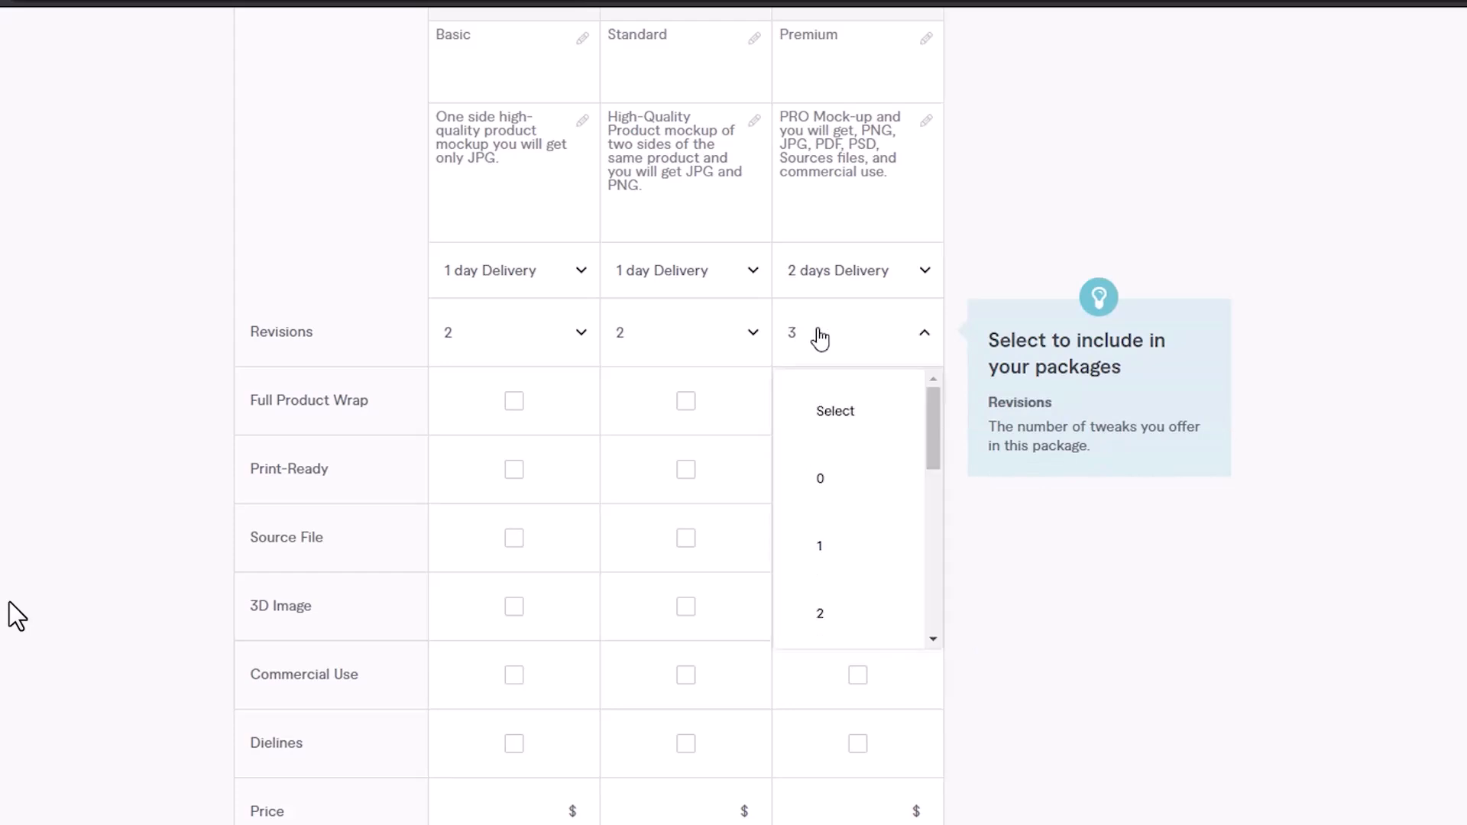
{"action": "scroll", "coordinate": [863, 534], "scroll_direction": "down", "scroll_amount": 5}
{"action": "left_click", "coordinate": [832, 606]}
{"action": "left_click", "coordinate": [686, 336]}
{"action": "scroll", "coordinate": [687, 580], "scroll_direction": "down", "scroll_amount": 5}
{"action": "left_click", "coordinate": [669, 607]}
{"action": "left_click", "coordinate": [501, 330]}
{"action": "scroll", "coordinate": [535, 535], "scroll_direction": "down", "scroll_amount": 8}
{"action": "left_click", "coordinate": [501, 429]}
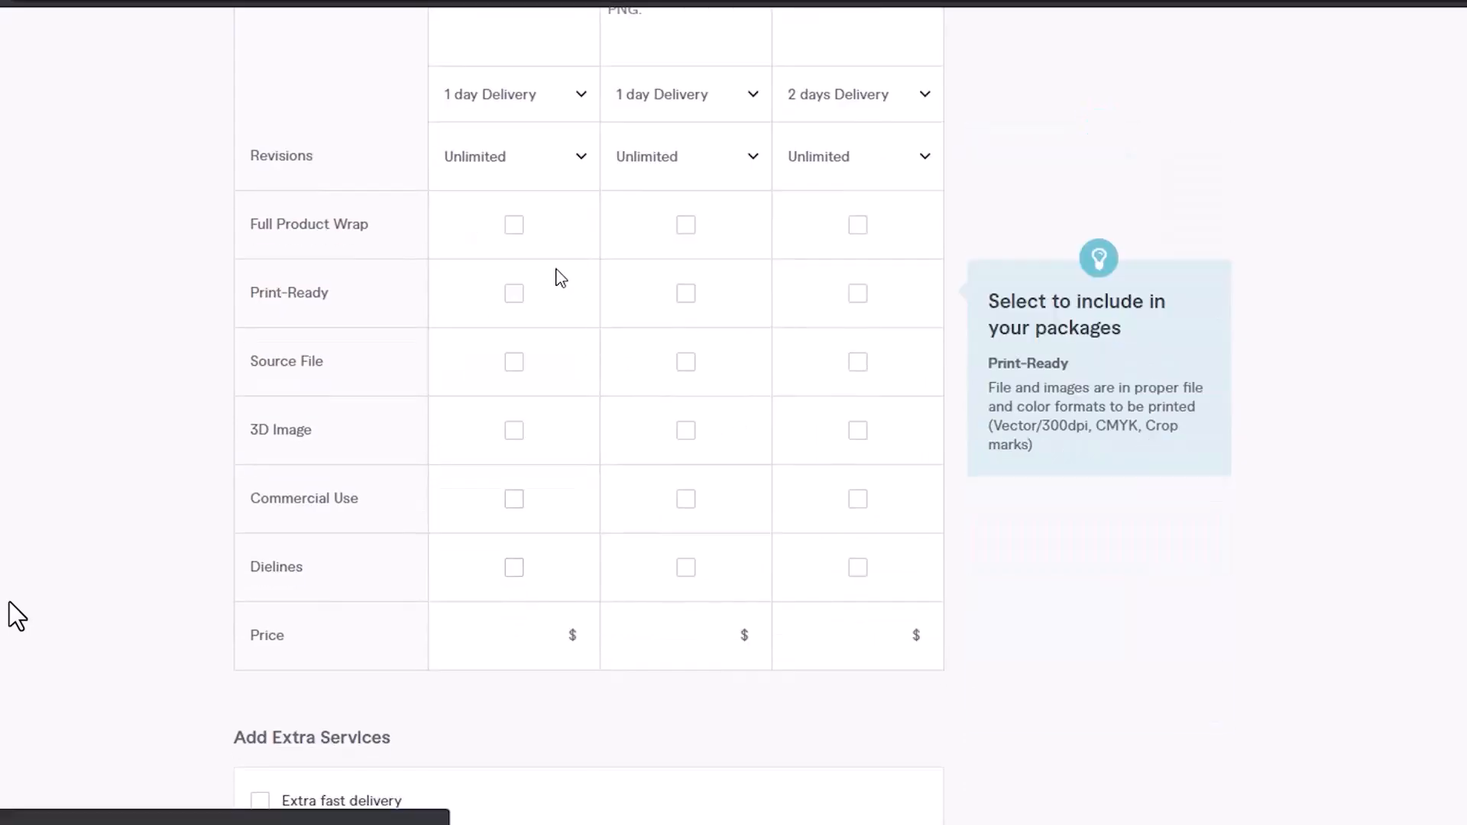
Step: Include Full Product Wrap, Print-Ready, Source File, 3D Image, Commercial Use and Dielines in the Premium package
{"action": "left_click", "coordinate": [857, 226]}
{"action": "left_click", "coordinate": [858, 225]}
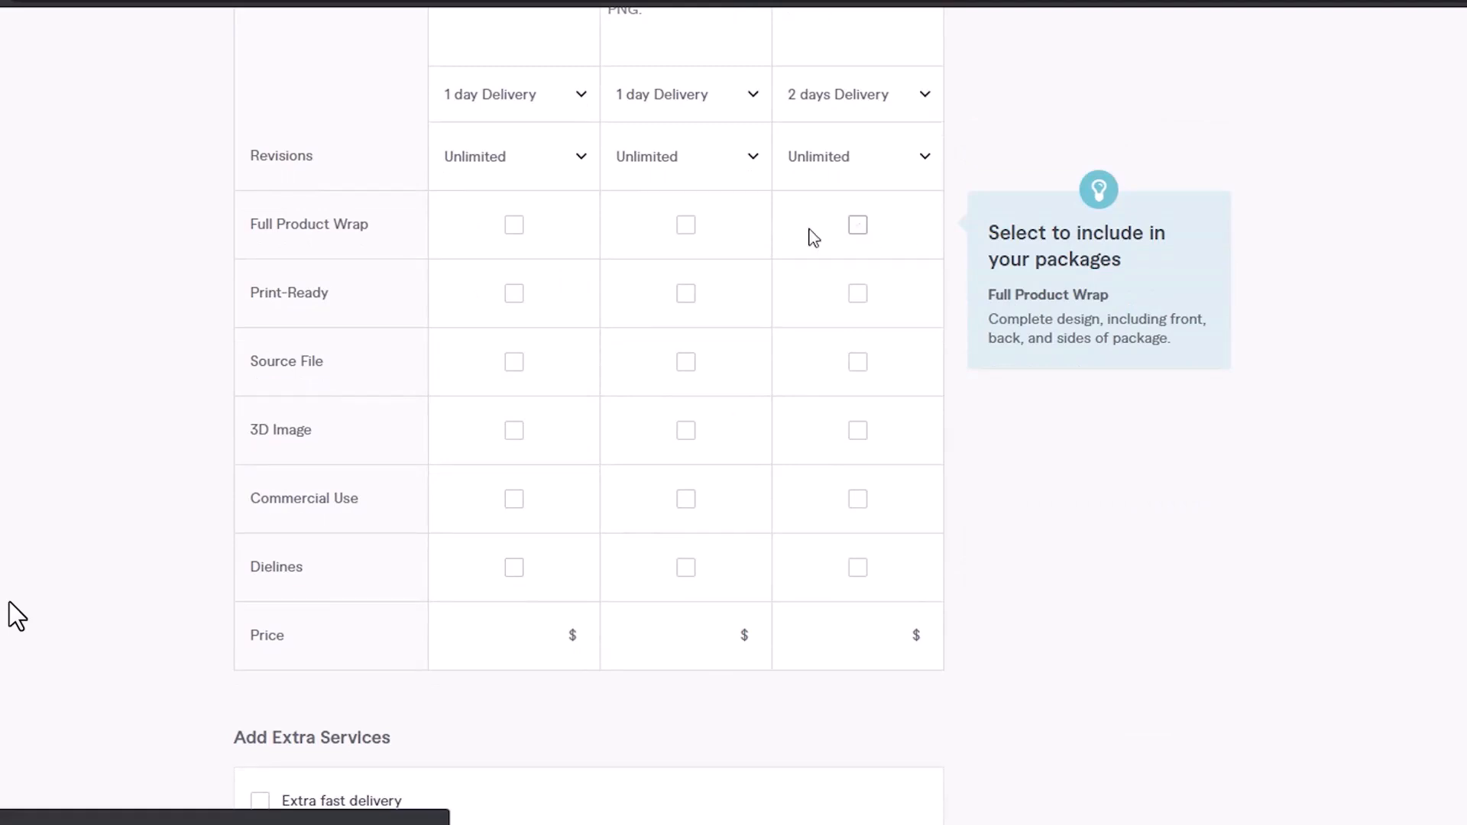
{"action": "left_click", "coordinate": [858, 224]}
{"action": "left_click", "coordinate": [858, 296]}
{"action": "left_click", "coordinate": [858, 364]}
{"action": "left_click", "coordinate": [860, 433]}
{"action": "left_click", "coordinate": [860, 501]}
{"action": "left_click", "coordinate": [859, 567]}
Step: Include Full Product Wrap, Print-Ready and 3D Image in the Standard package, and 3D Image in the Basic package
{"action": "left_click", "coordinate": [687, 226]}
{"action": "left_click", "coordinate": [686, 295]}
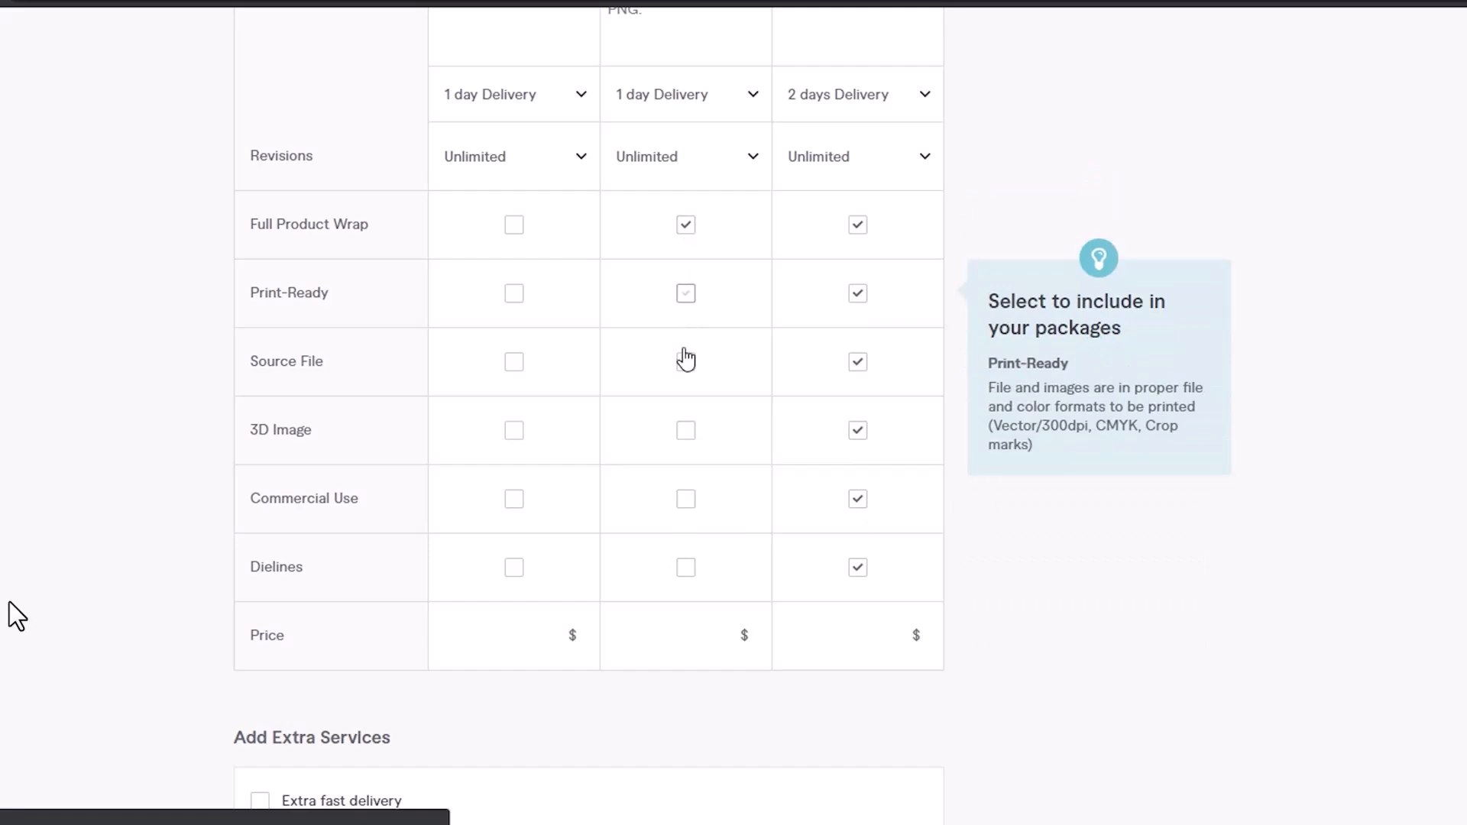
{"action": "left_click", "coordinate": [687, 295]}
{"action": "left_click", "coordinate": [687, 295]}
{"action": "left_click", "coordinate": [685, 430]}
{"action": "left_click", "coordinate": [524, 437]}
Step: Set the package prices to $10 for Basic, $25 for Standard and $45 for Premium
{"action": "scroll", "coordinate": [656, 356], "scroll_direction": "down", "scroll_amount": 4}
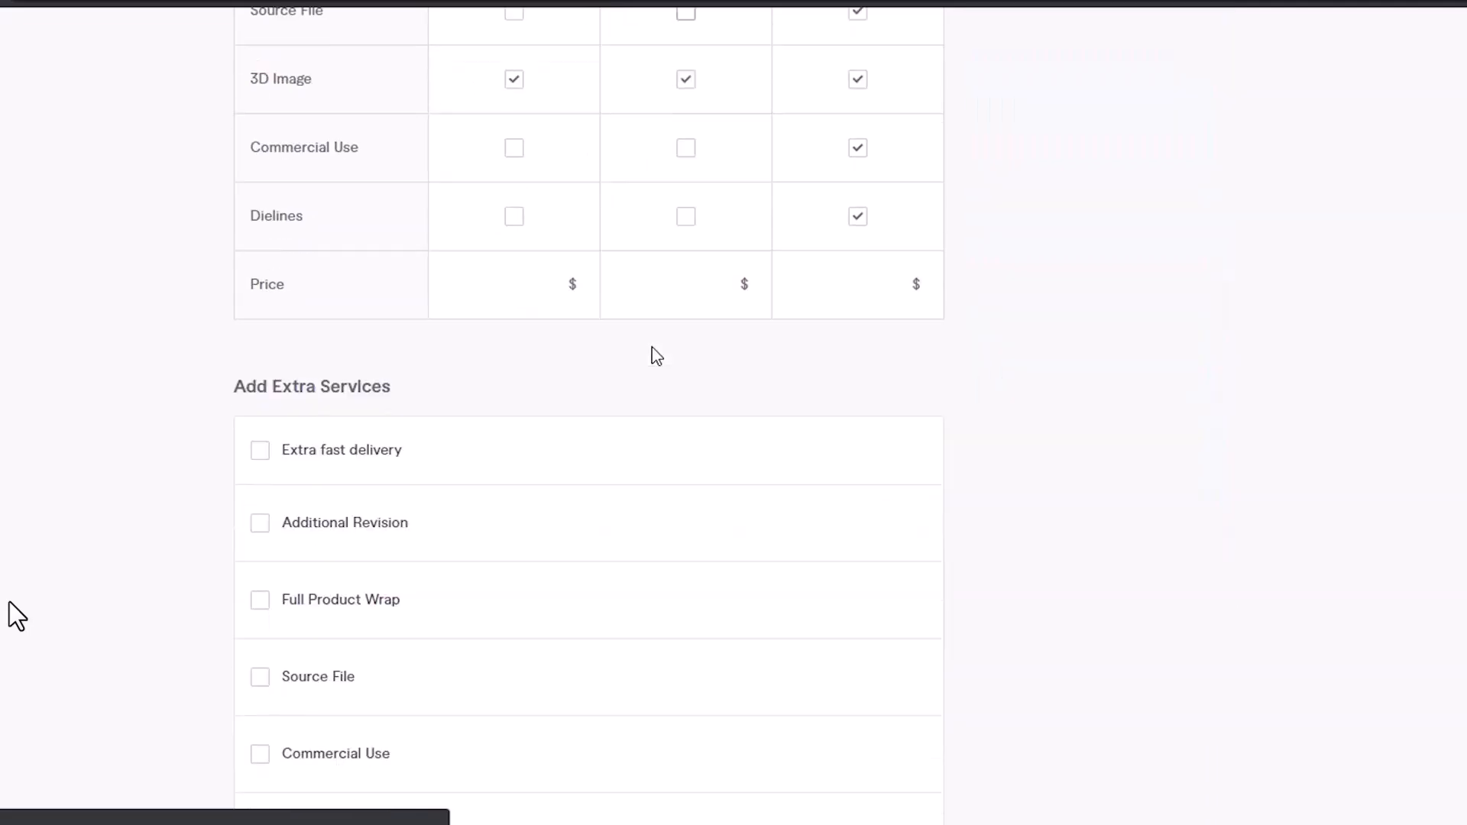
{"action": "left_click", "coordinate": [533, 293]}
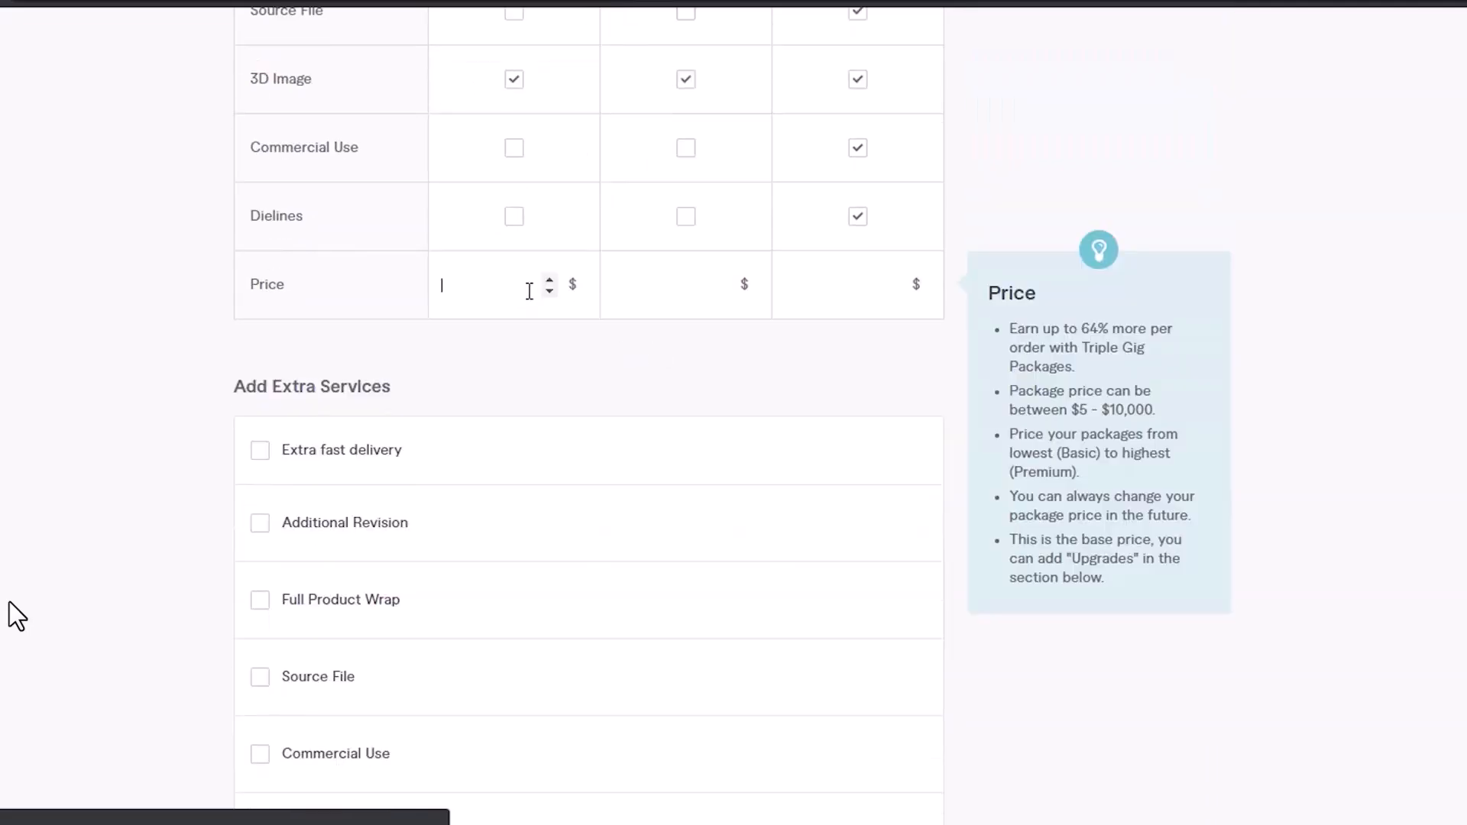
{"action": "type", "text": "10"}
{"action": "left_click", "coordinate": [681, 286]}
{"action": "type", "text": "25"}
{"action": "left_click", "coordinate": [878, 291]}
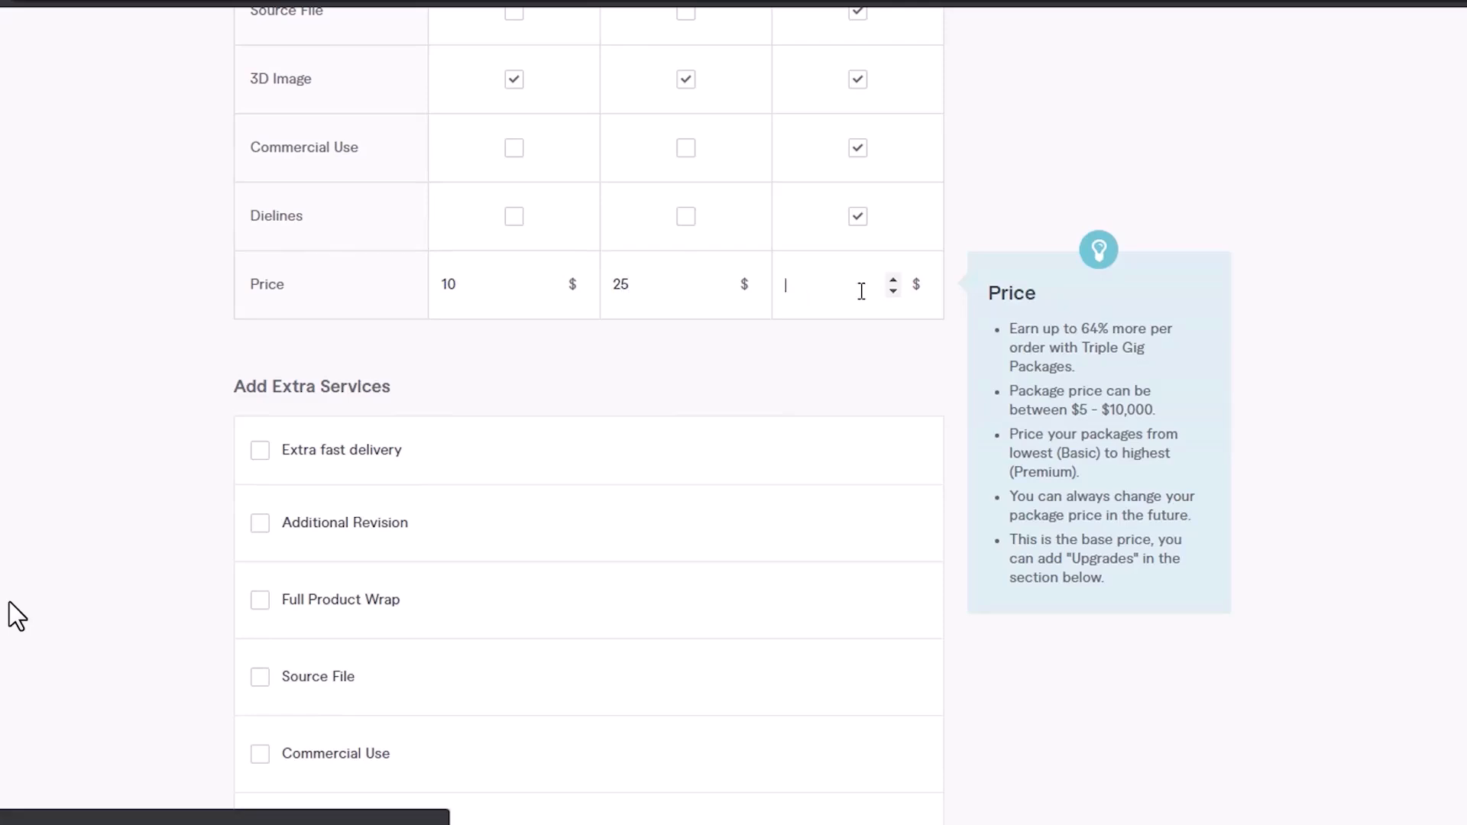
{"action": "type", "text": "45"}
Step: Offer Source File as an extra service for $15 and save the pricing section to continue
{"action": "scroll", "coordinate": [810, 314], "scroll_direction": "down", "scroll_amount": 2}
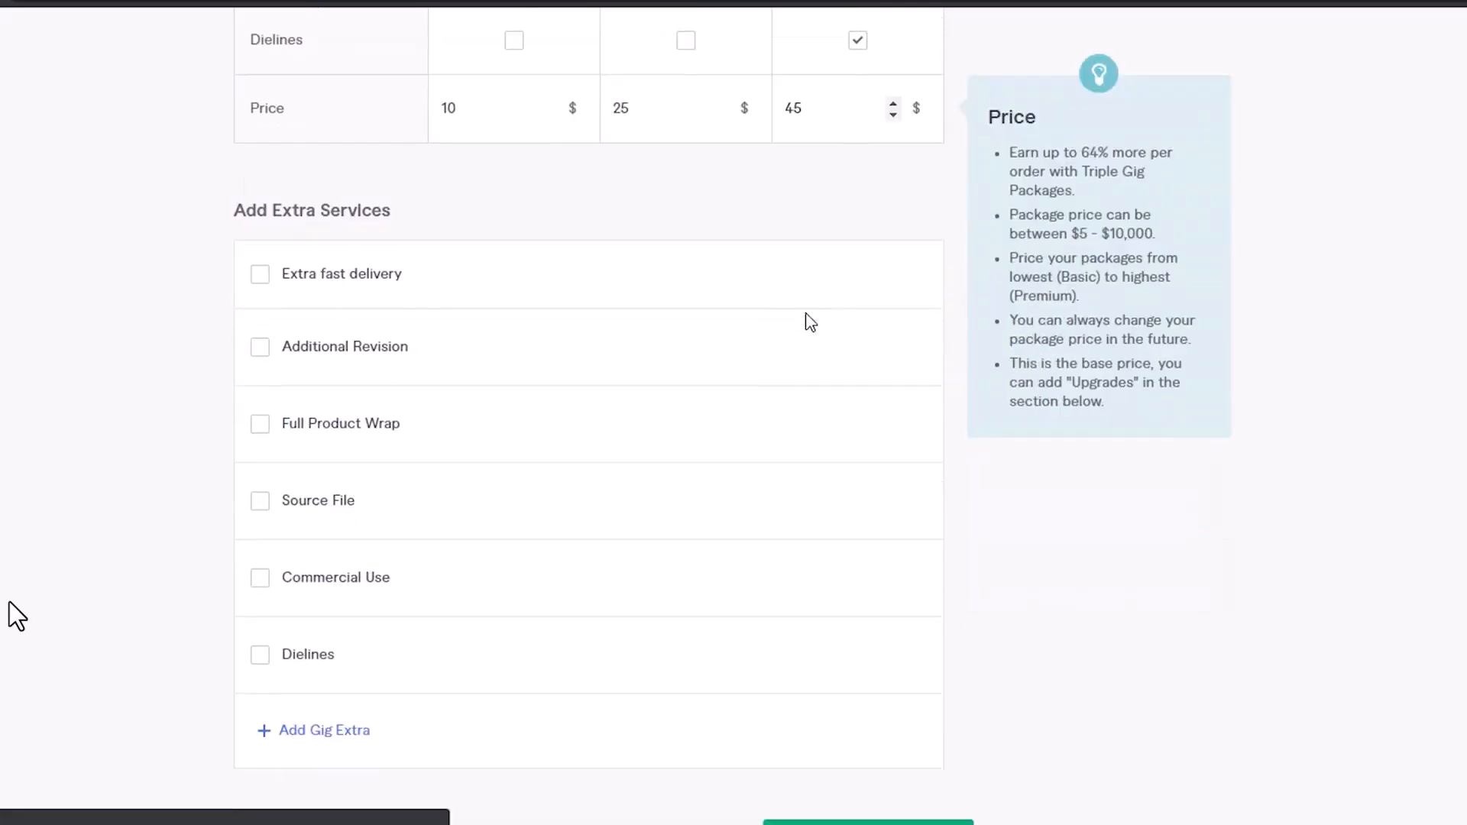
{"action": "scroll", "coordinate": [397, 296], "scroll_direction": "down", "scroll_amount": 4}
{"action": "scroll", "coordinate": [396, 294], "scroll_direction": "up", "scroll_amount": 2}
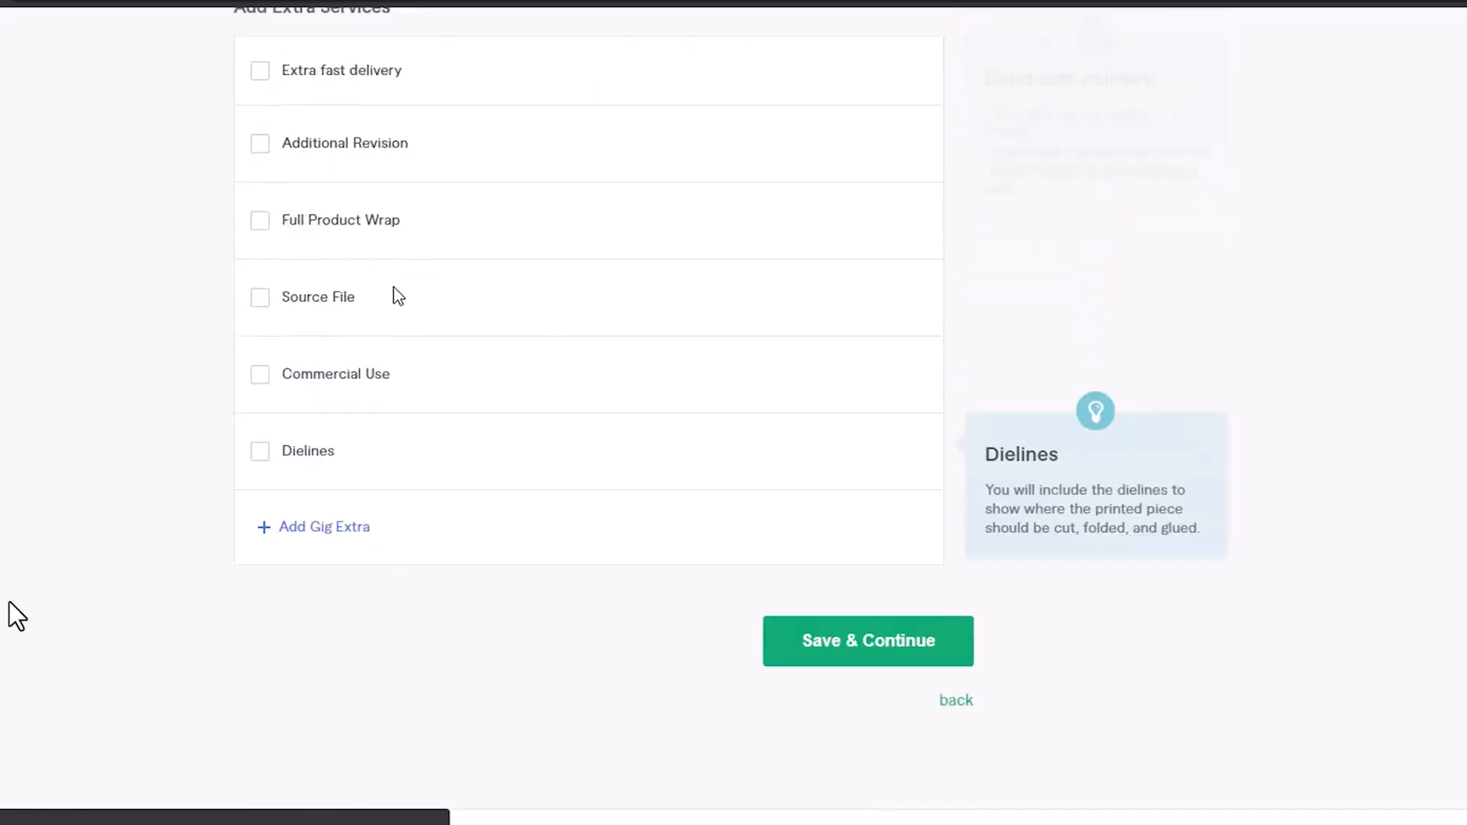
{"action": "left_click", "coordinate": [317, 328]}
{"action": "left_click", "coordinate": [635, 320]}
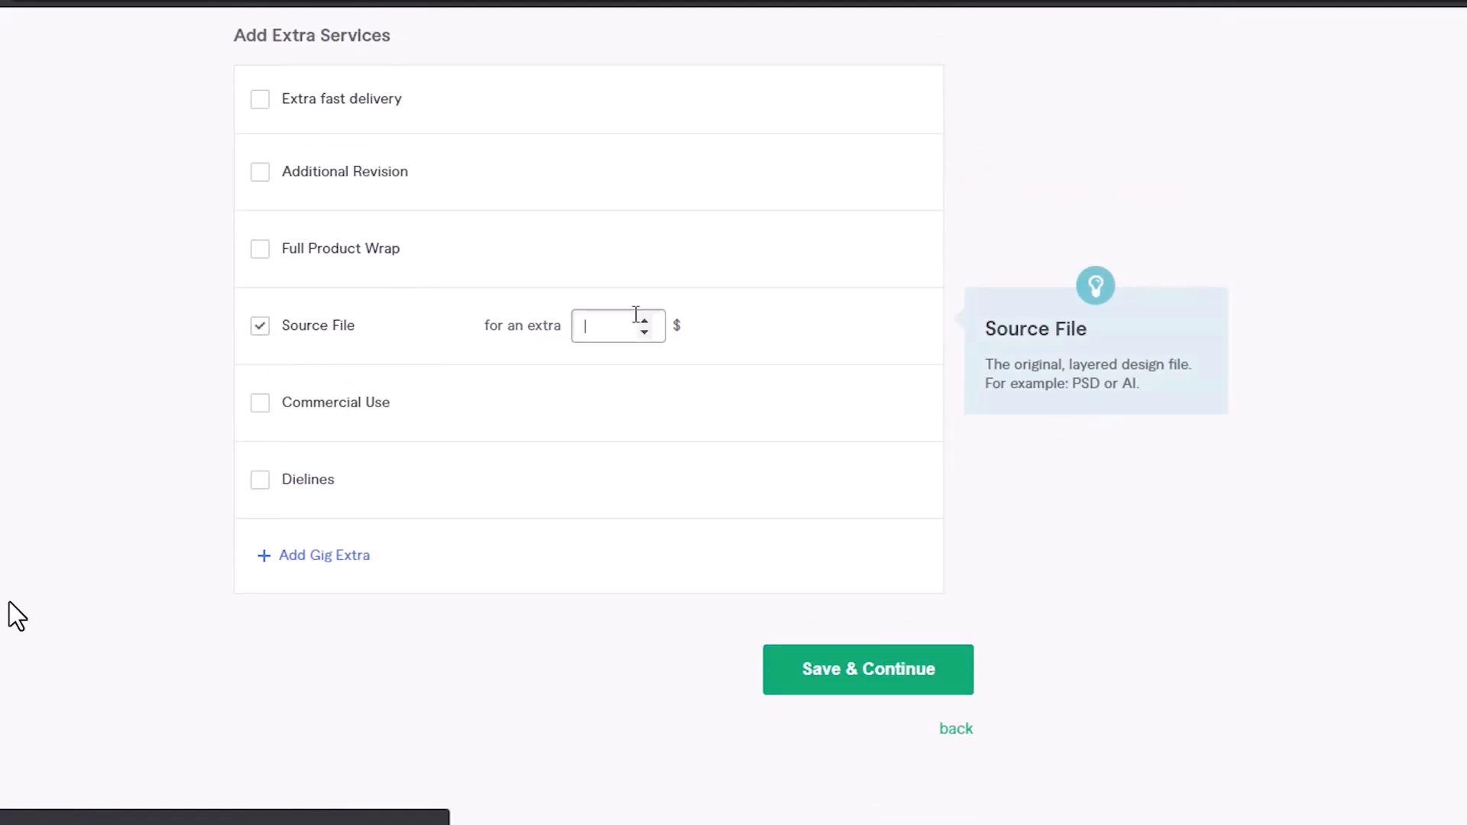
{"action": "type", "text": "15"}
{"action": "left_click", "coordinate": [868, 667]}
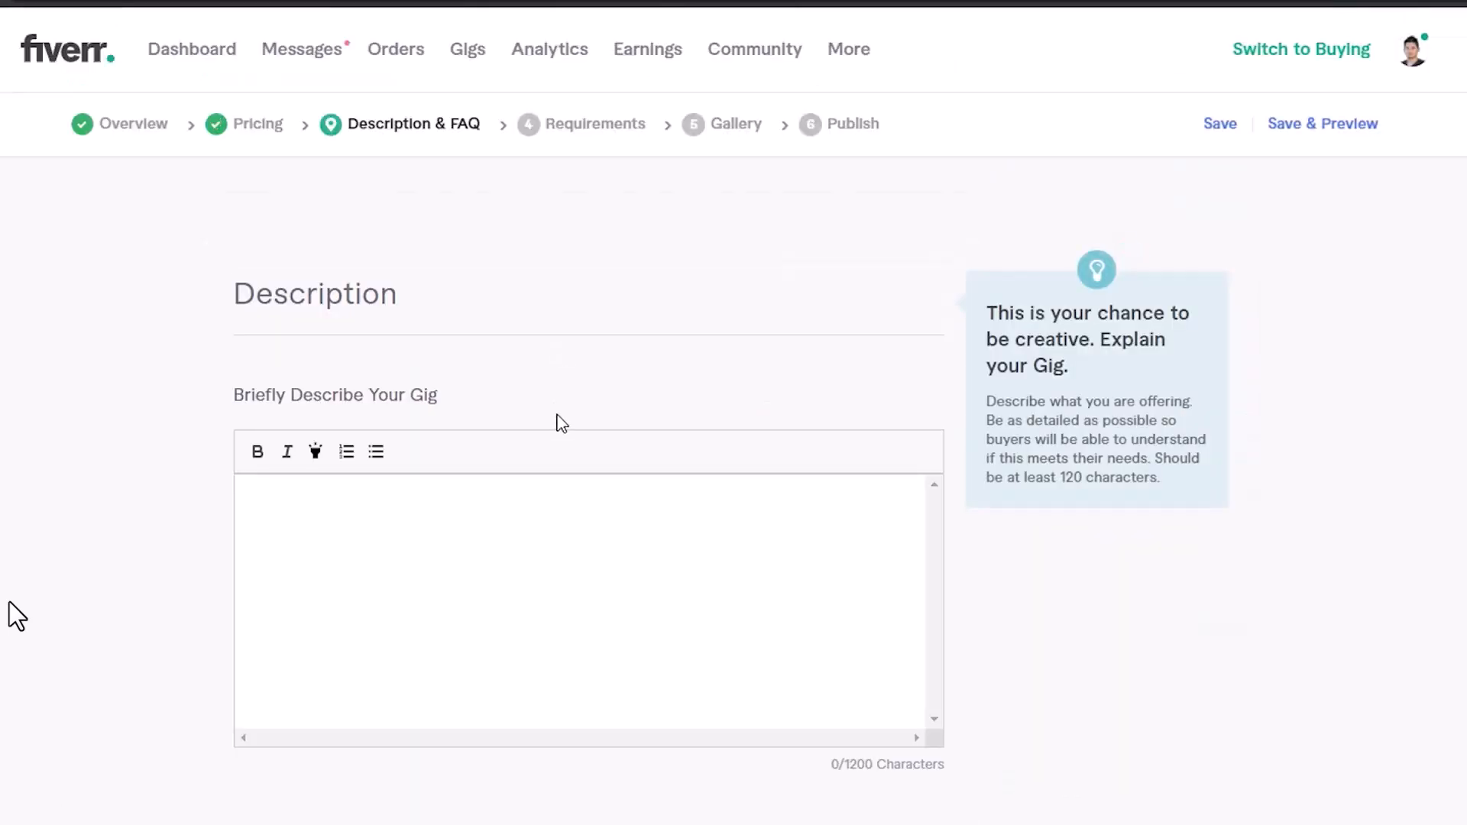
Step: Copy the Notepad text from the outstanding 3D mockup sentence through the closing signature into the gig description
{"action": "scroll", "coordinate": [541, 464], "scroll_direction": "down", "scroll_amount": 2}
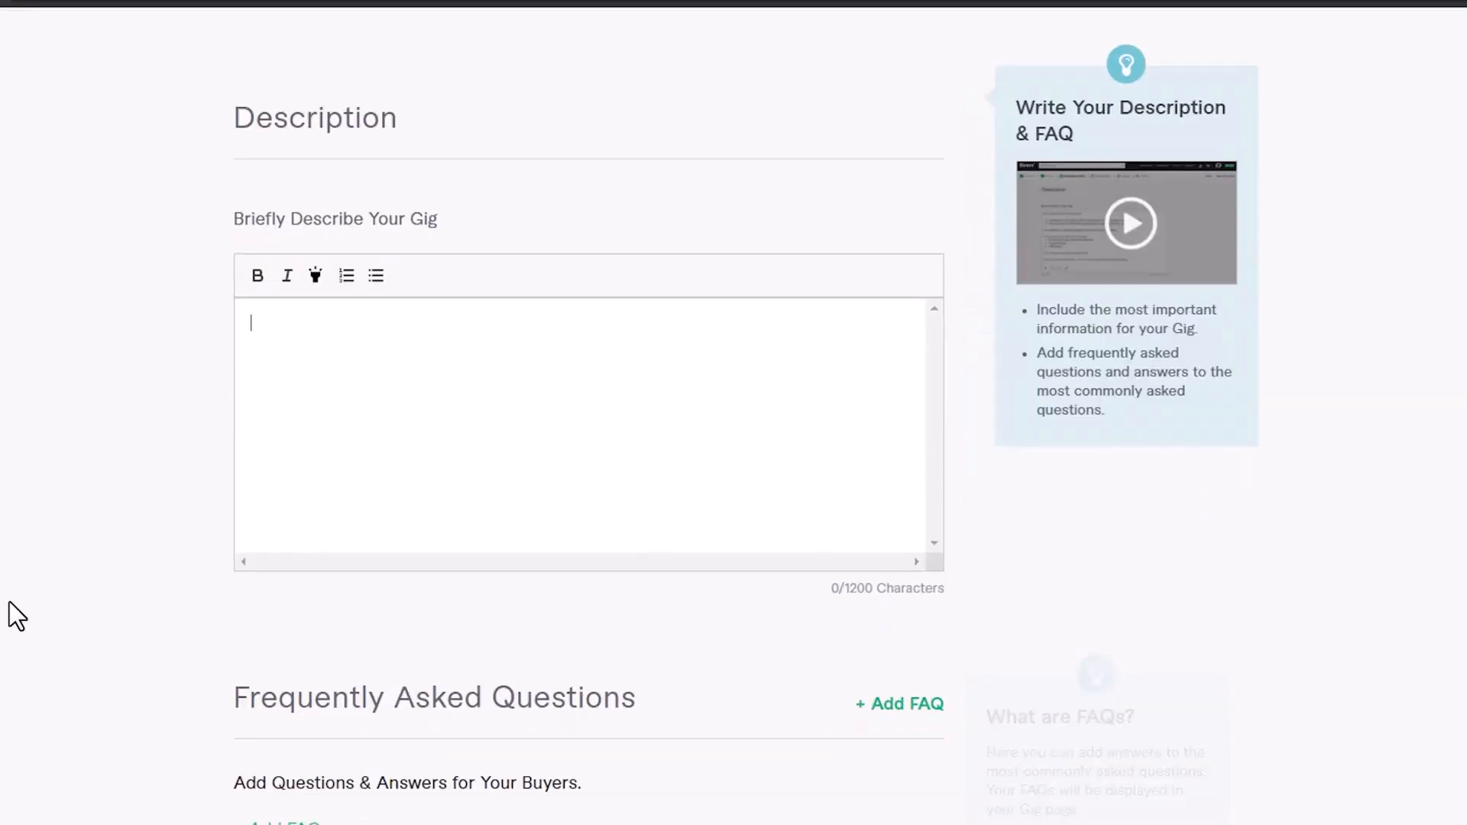
{"action": "left_click", "coordinate": [825, 823]}
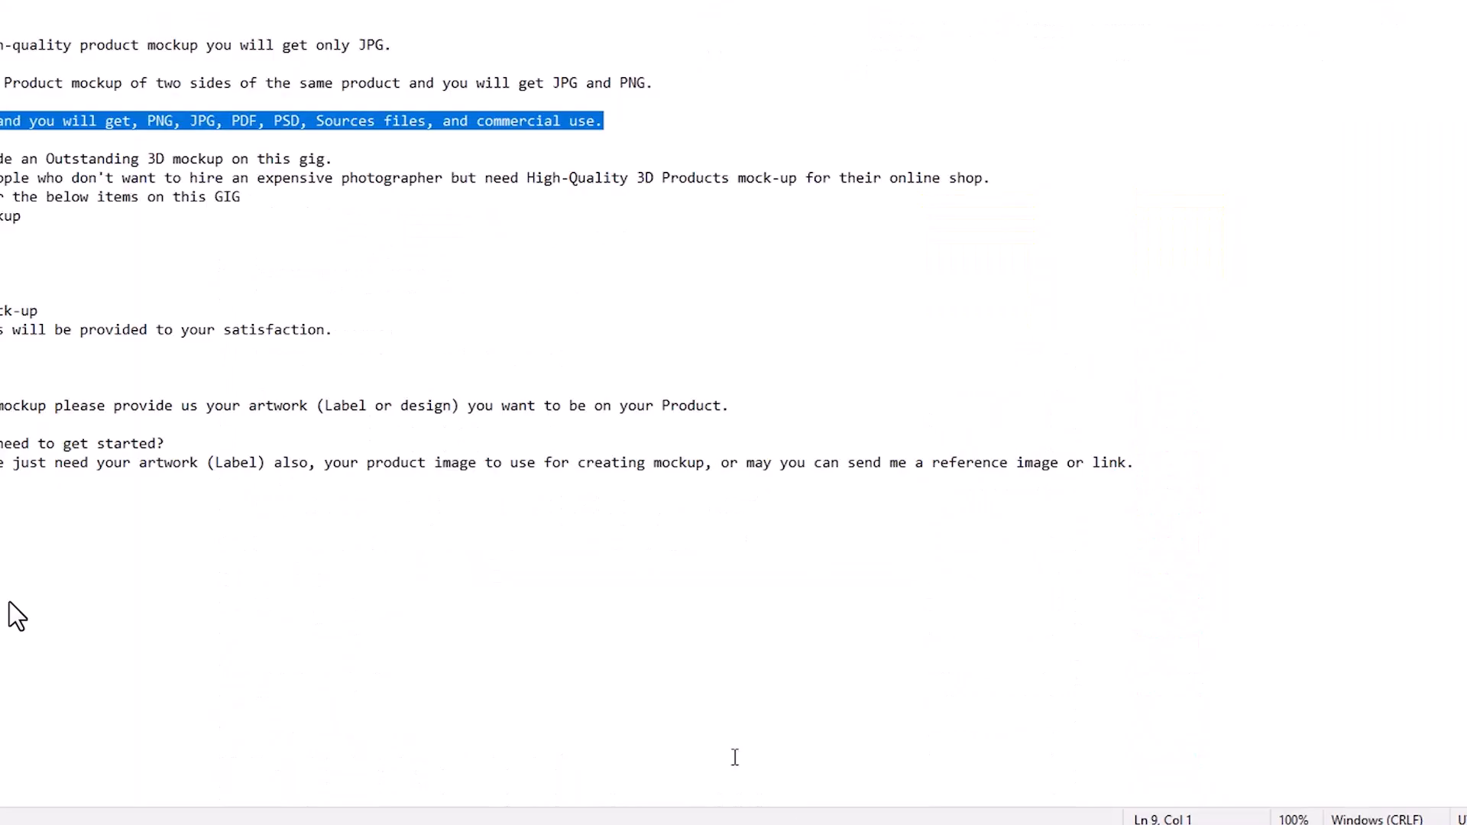
{"action": "left_click_drag", "start_coordinate": [2, 158], "coordinate": [121, 361]}
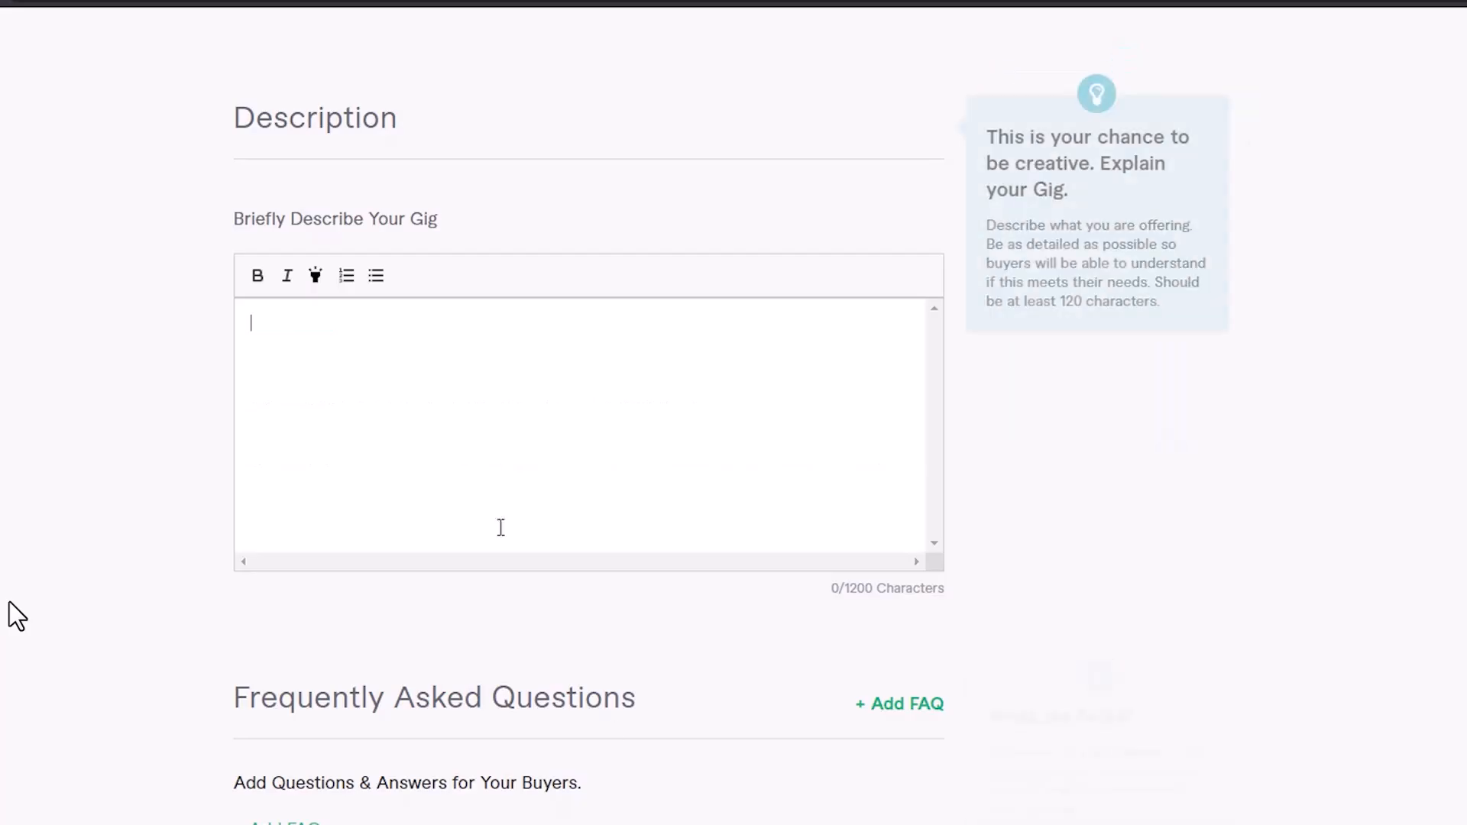
{"action": "key", "text": "ctrl+v"}
{"action": "scroll", "coordinate": [586, 446], "scroll_direction": "up", "scroll_amount": 1}
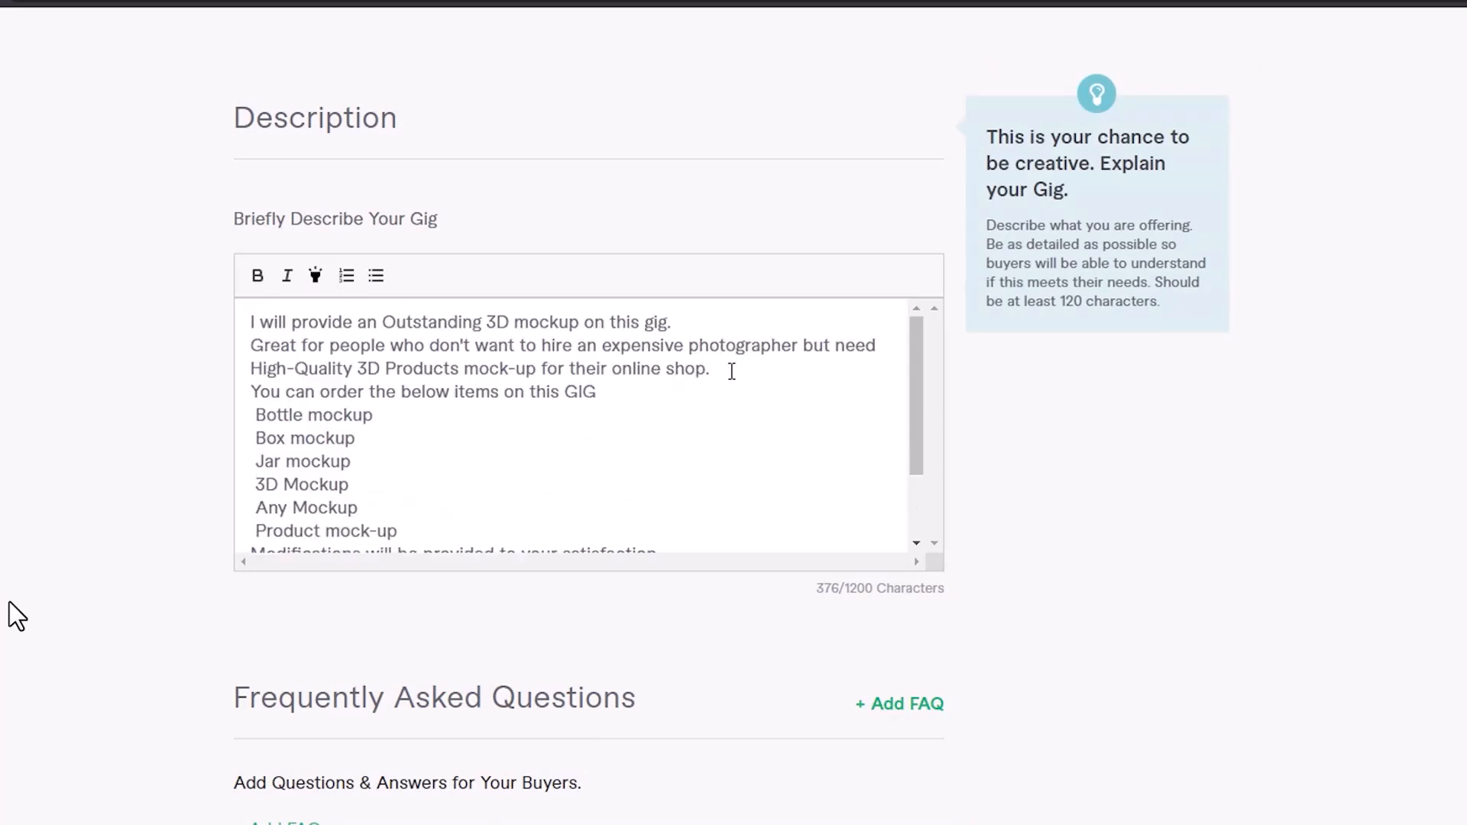
Step: Insert blank lines in the description before and after the "You can order the below items" line and after the mockup item list
{"action": "key", "text": "Return"}
{"action": "left_click", "coordinate": [677, 411]}
{"action": "key", "text": "Return"}
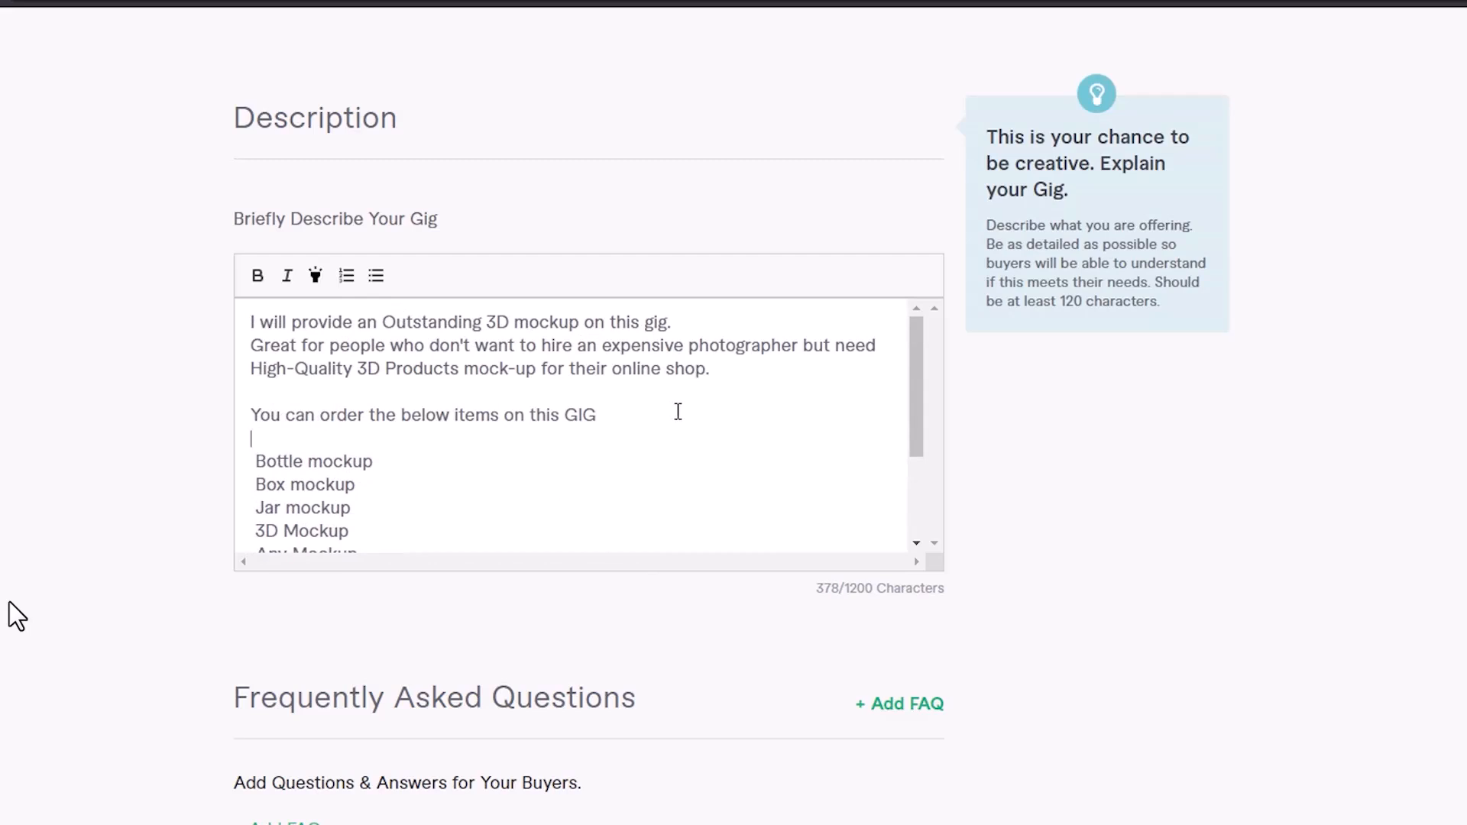
{"action": "scroll", "coordinate": [589, 416], "scroll_direction": "down", "scroll_amount": 3}
{"action": "key", "text": "Return"}
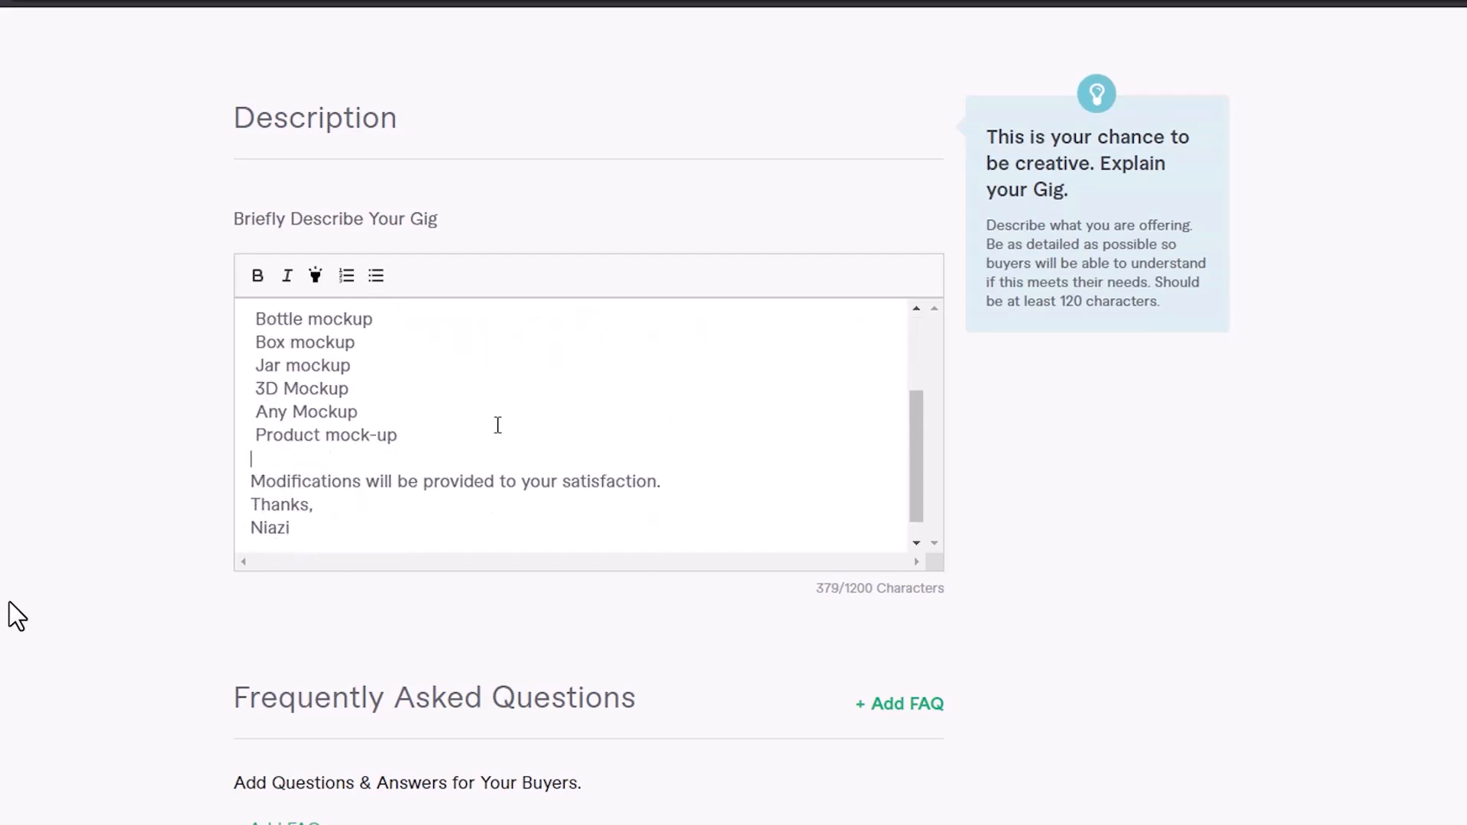
Step: Format the six mockup items, from Bottle mockup to Product mock-up, as a numbered list
{"action": "scroll", "coordinate": [311, 426], "scroll_direction": "up", "scroll_amount": 5}
{"action": "left_click_drag", "start_coordinate": [260, 450], "coordinate": [374, 430]}
{"action": "left_click", "coordinate": [346, 275]}
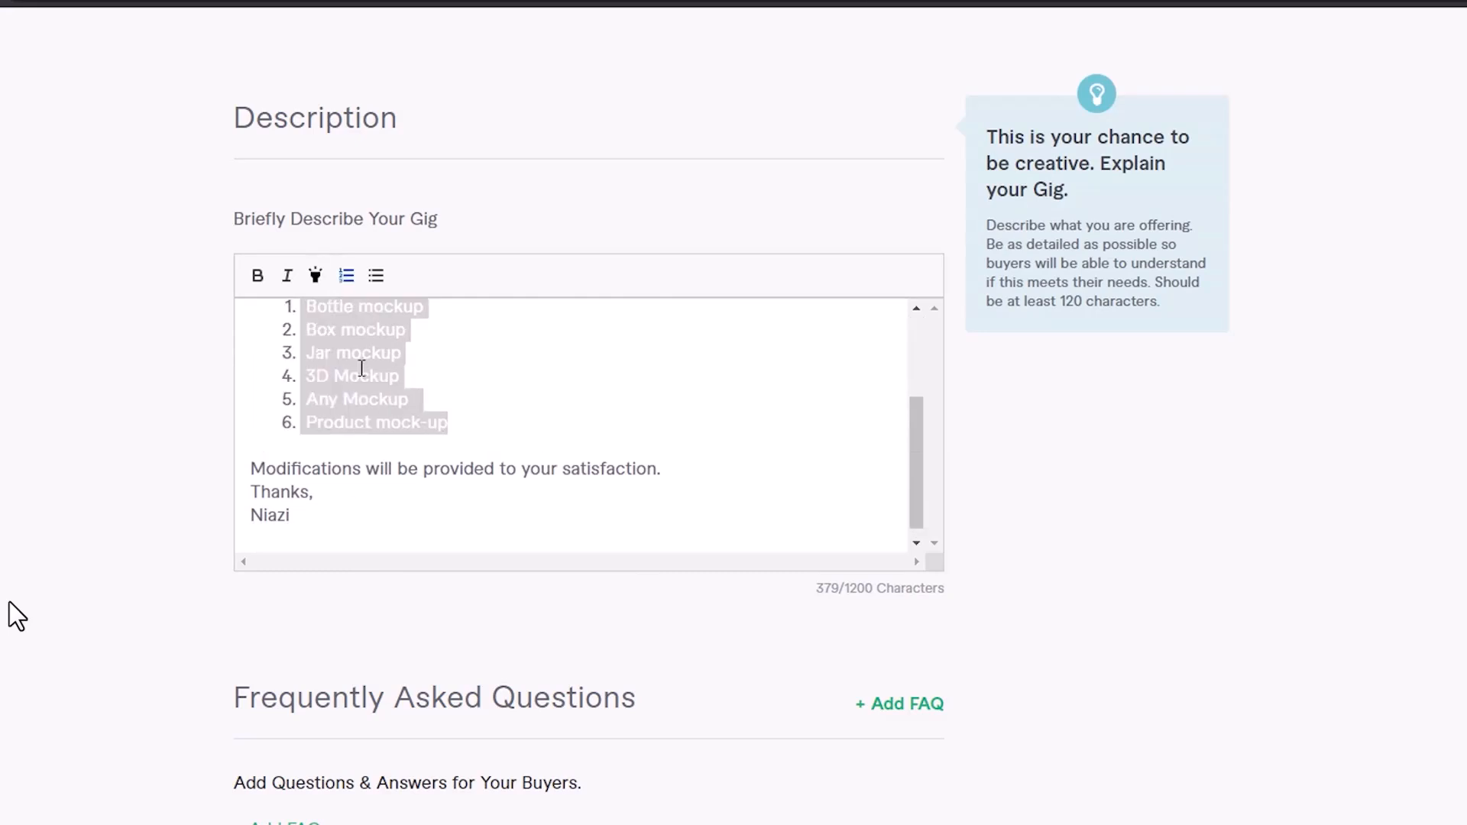
Step: Make the line "You can order the below items on this GIG" bold and highlighted
{"action": "left_click_drag", "start_coordinate": [623, 417], "coordinate": [712, 444]}
{"action": "left_click", "coordinate": [262, 401]}
{"action": "left_click", "coordinate": [257, 275]}
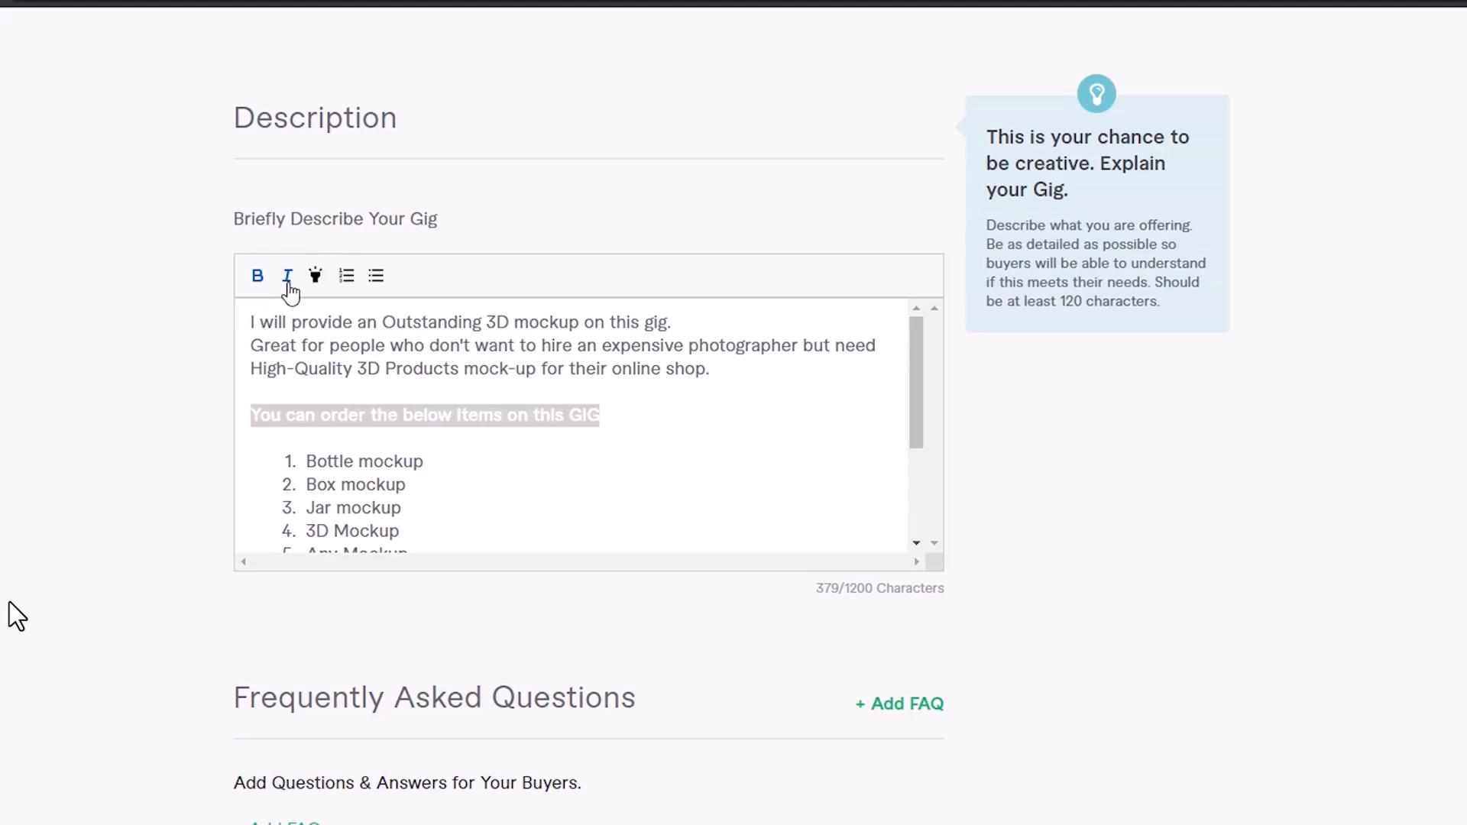
{"action": "left_click", "coordinate": [665, 436]}
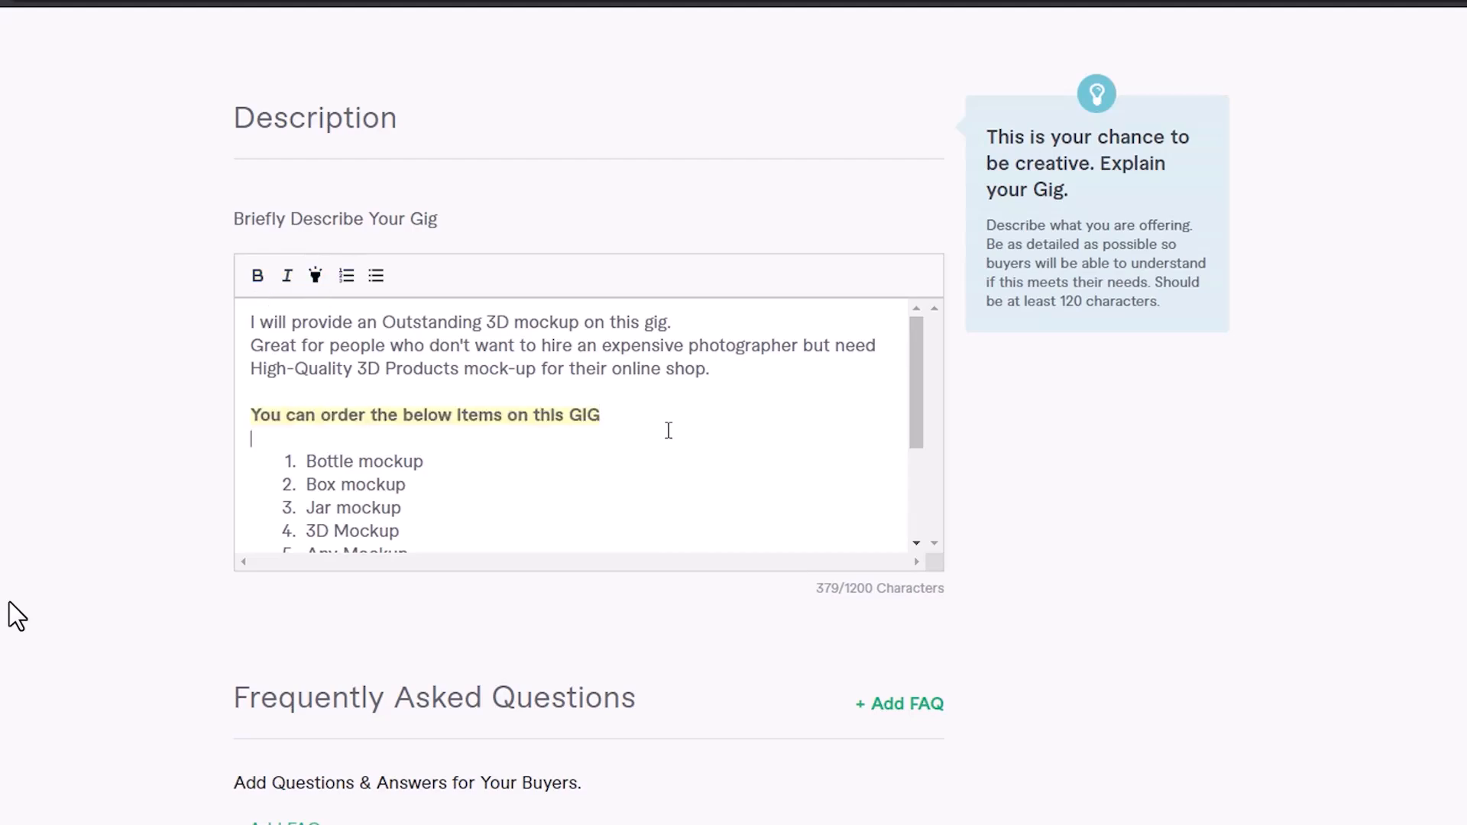
Step: Save the completed gig description without adding an FAQ and continue to the requirements section
{"action": "scroll", "coordinate": [669, 430], "scroll_direction": "down", "scroll_amount": 3}
{"action": "scroll", "coordinate": [715, 516], "scroll_direction": "down", "scroll_amount": 6}
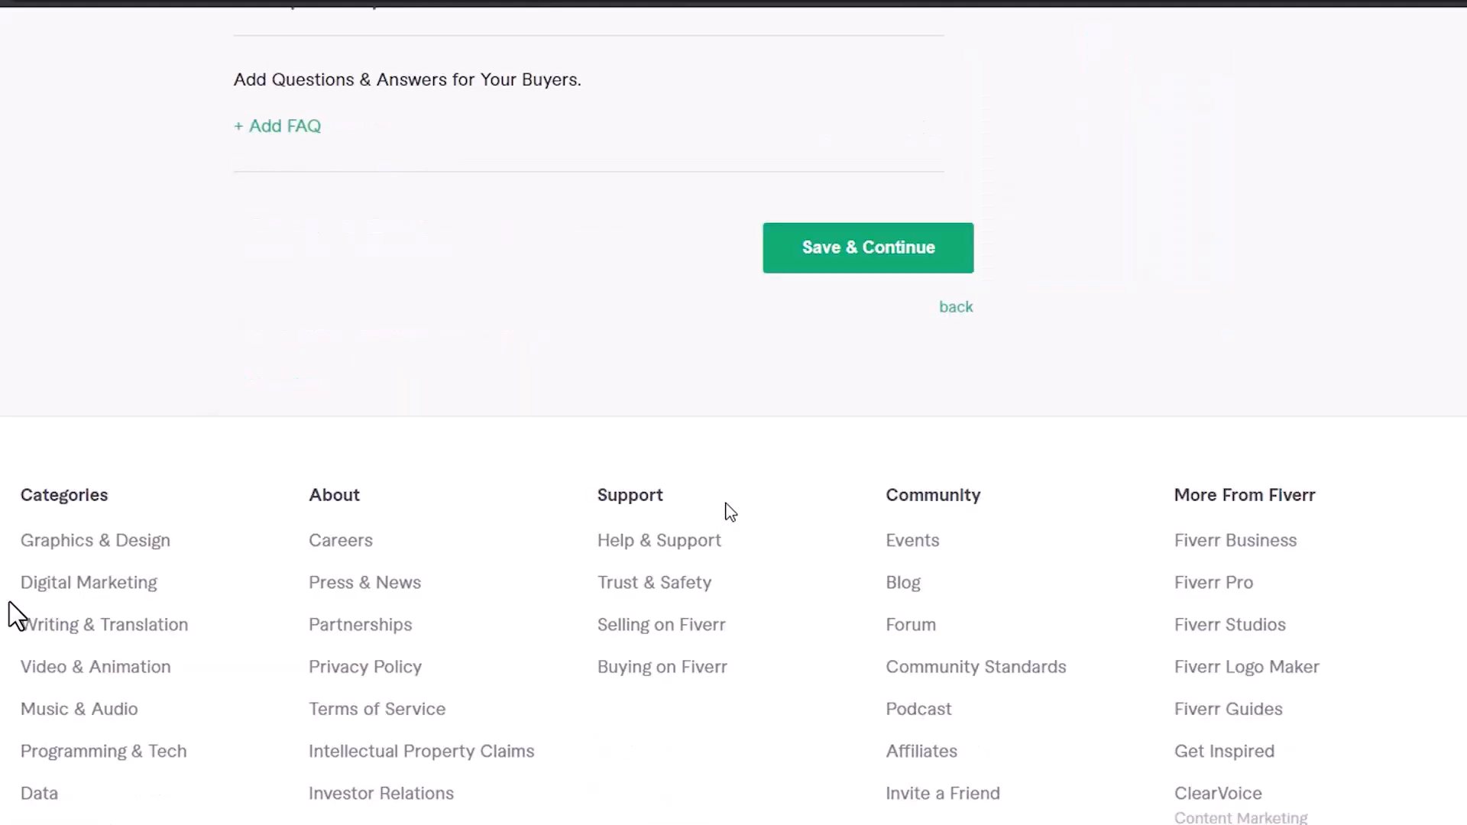
{"action": "scroll", "coordinate": [727, 517], "scroll_direction": "up", "scroll_amount": 7}
{"action": "scroll", "coordinate": [727, 502], "scroll_direction": "down", "scroll_amount": 4}
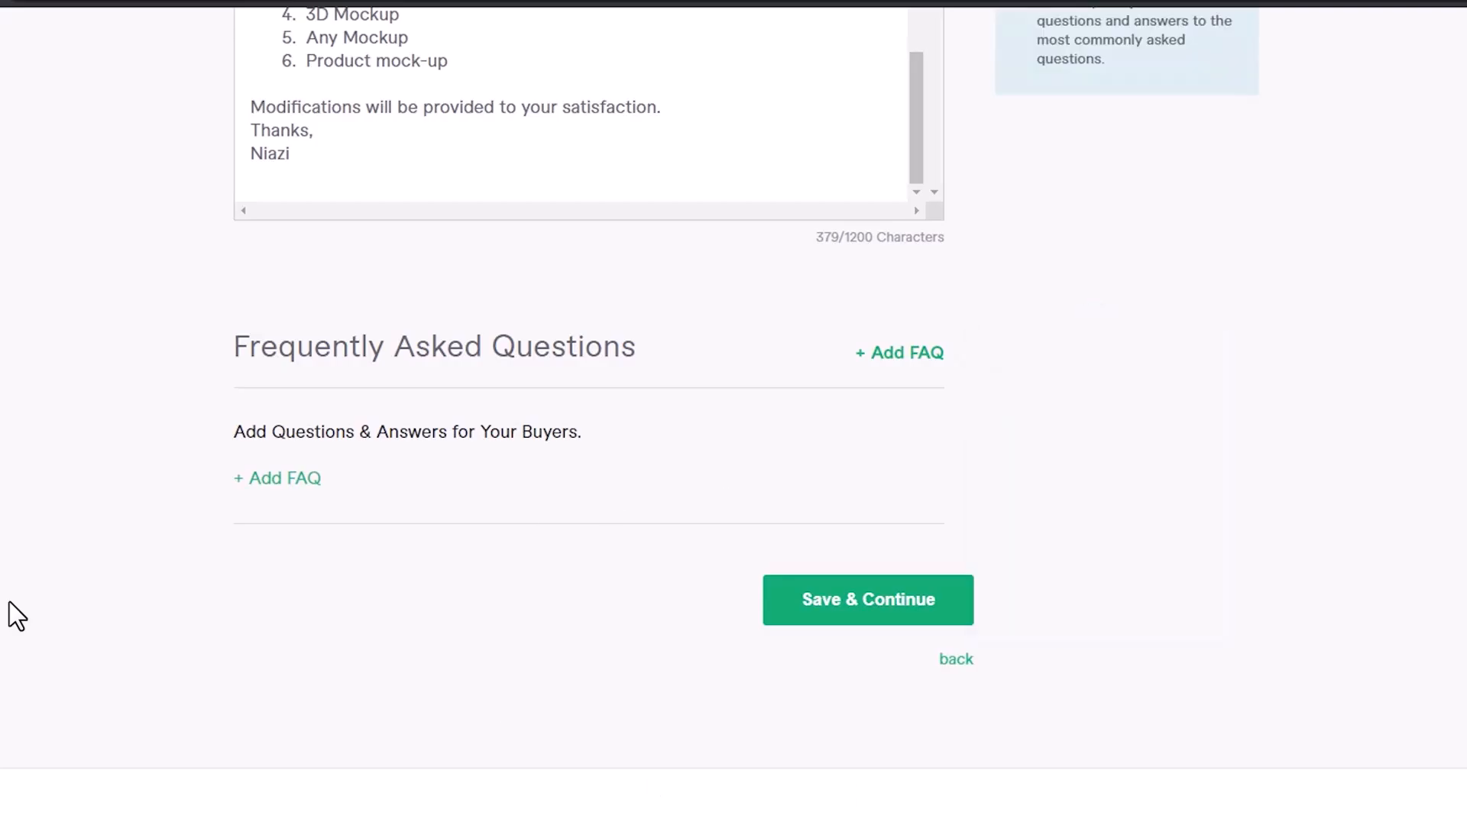
{"action": "key", "text": "alt+Tab"}
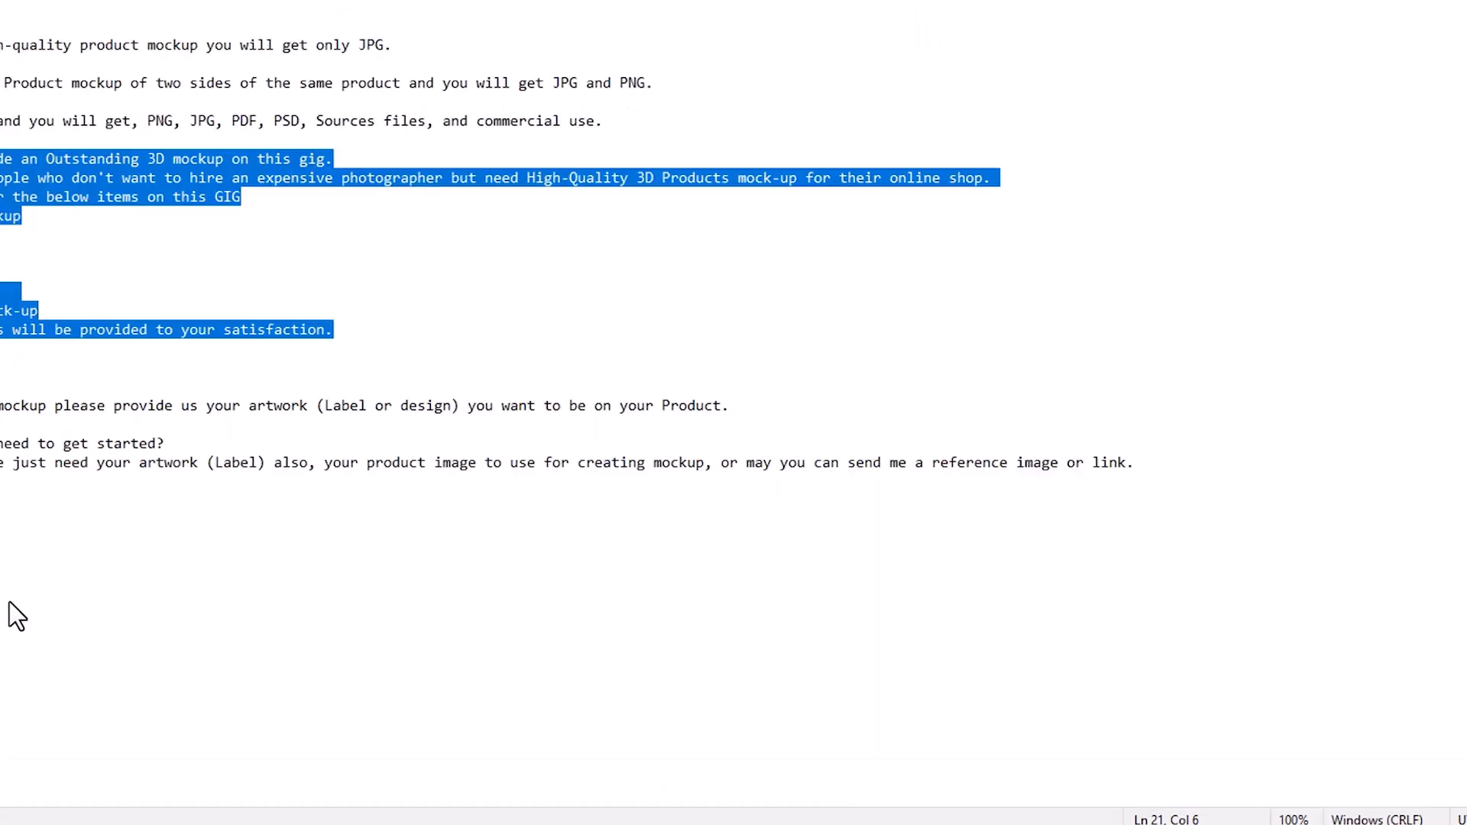
{"action": "key", "text": "alt+Tab"}
{"action": "left_click", "coordinate": [868, 610]}
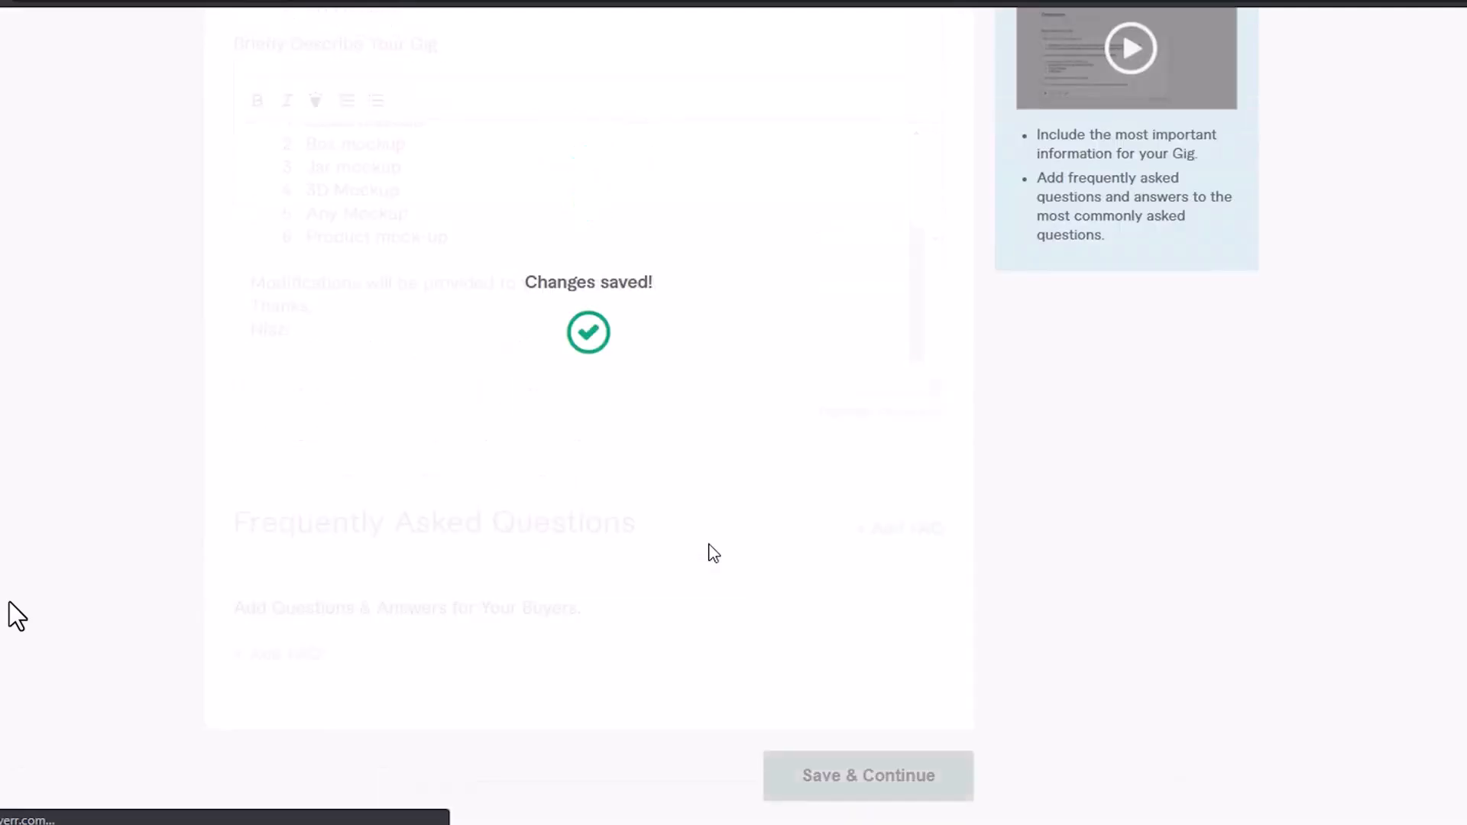
Step: Copy the Notepad request for the buyer's artwork (Label or design) into a required free-text question and add it to the requirements
{"action": "left_click", "coordinate": [382, 461]}
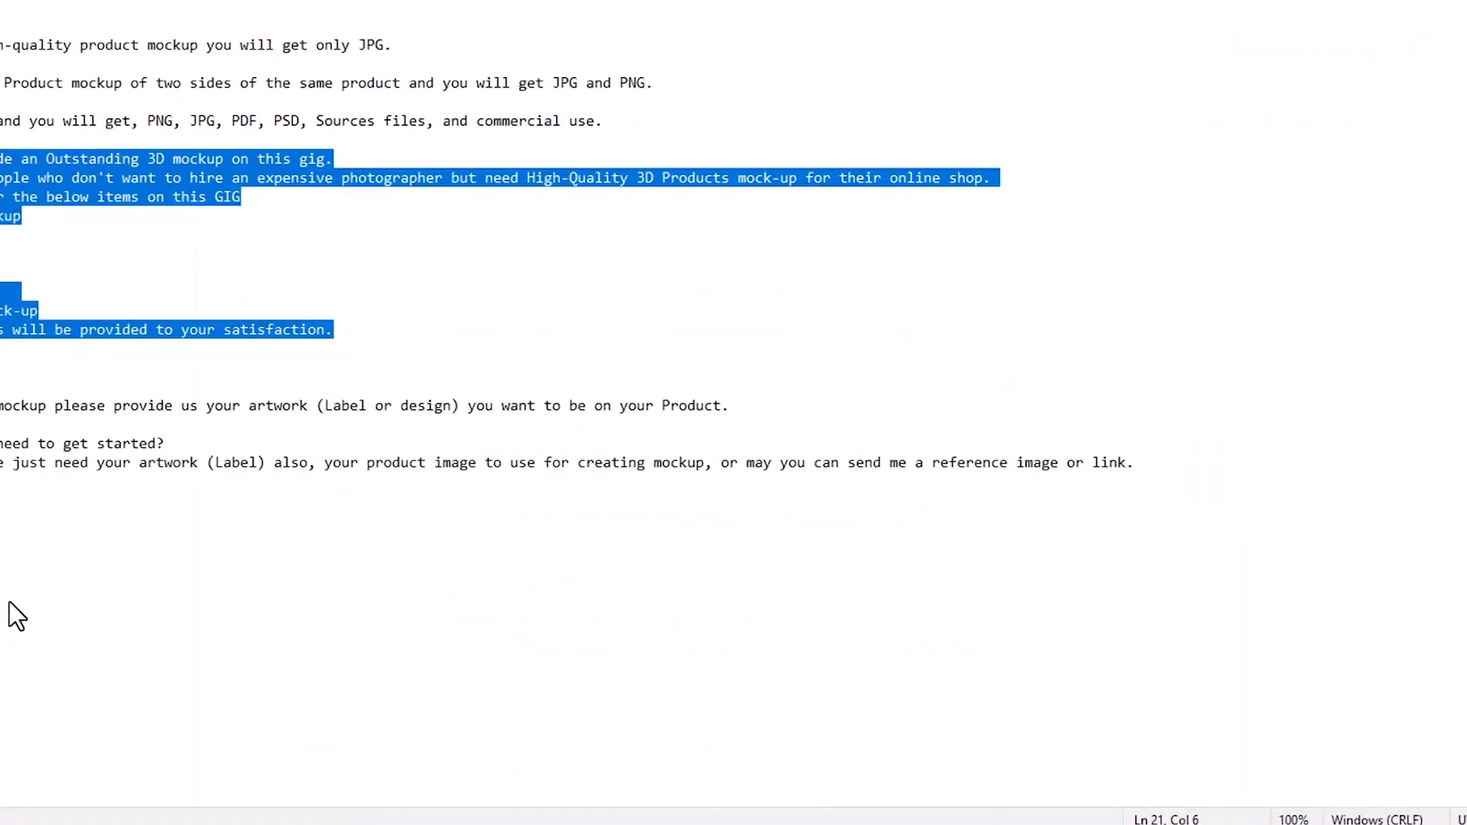
{"action": "left_click_drag", "start_coordinate": [96, 418], "coordinate": [0, 350]}
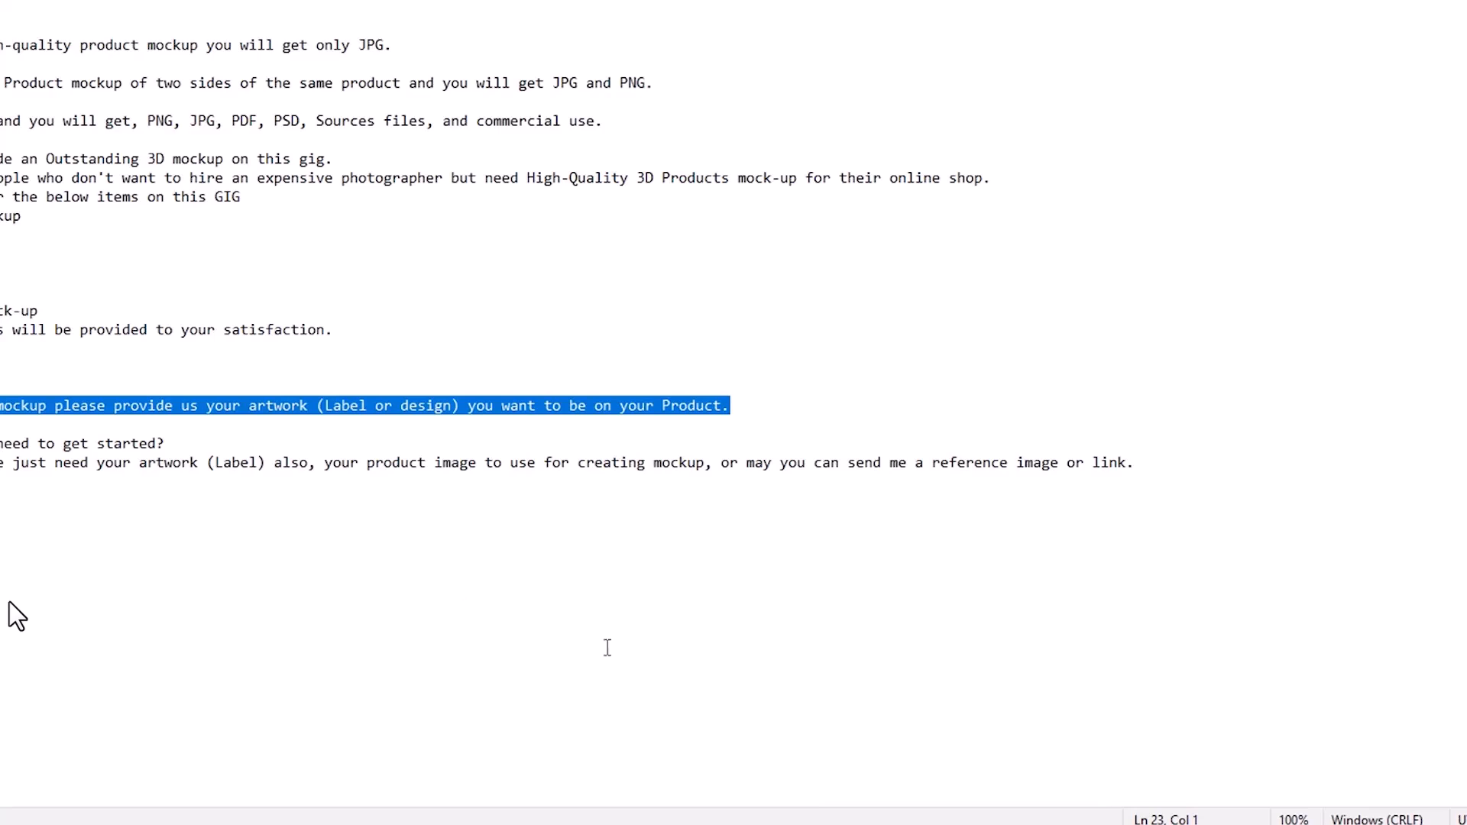
{"action": "key", "text": "alt+Tab"}
{"action": "left_click", "coordinate": [390, 520]}
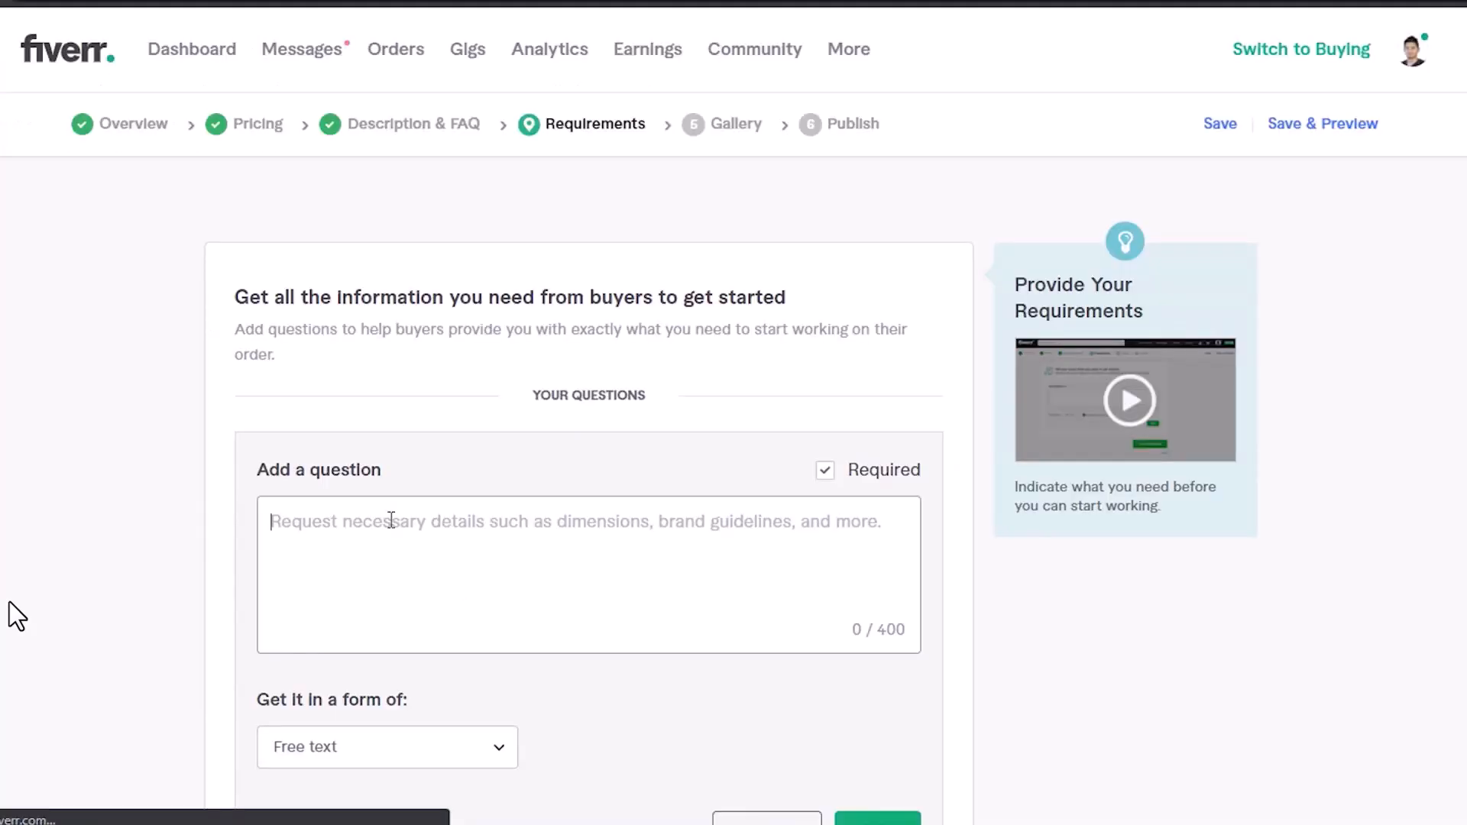
{"action": "type", "text": "For product mockup please provide us your artwork (Label or design) you want to be on your Product."}
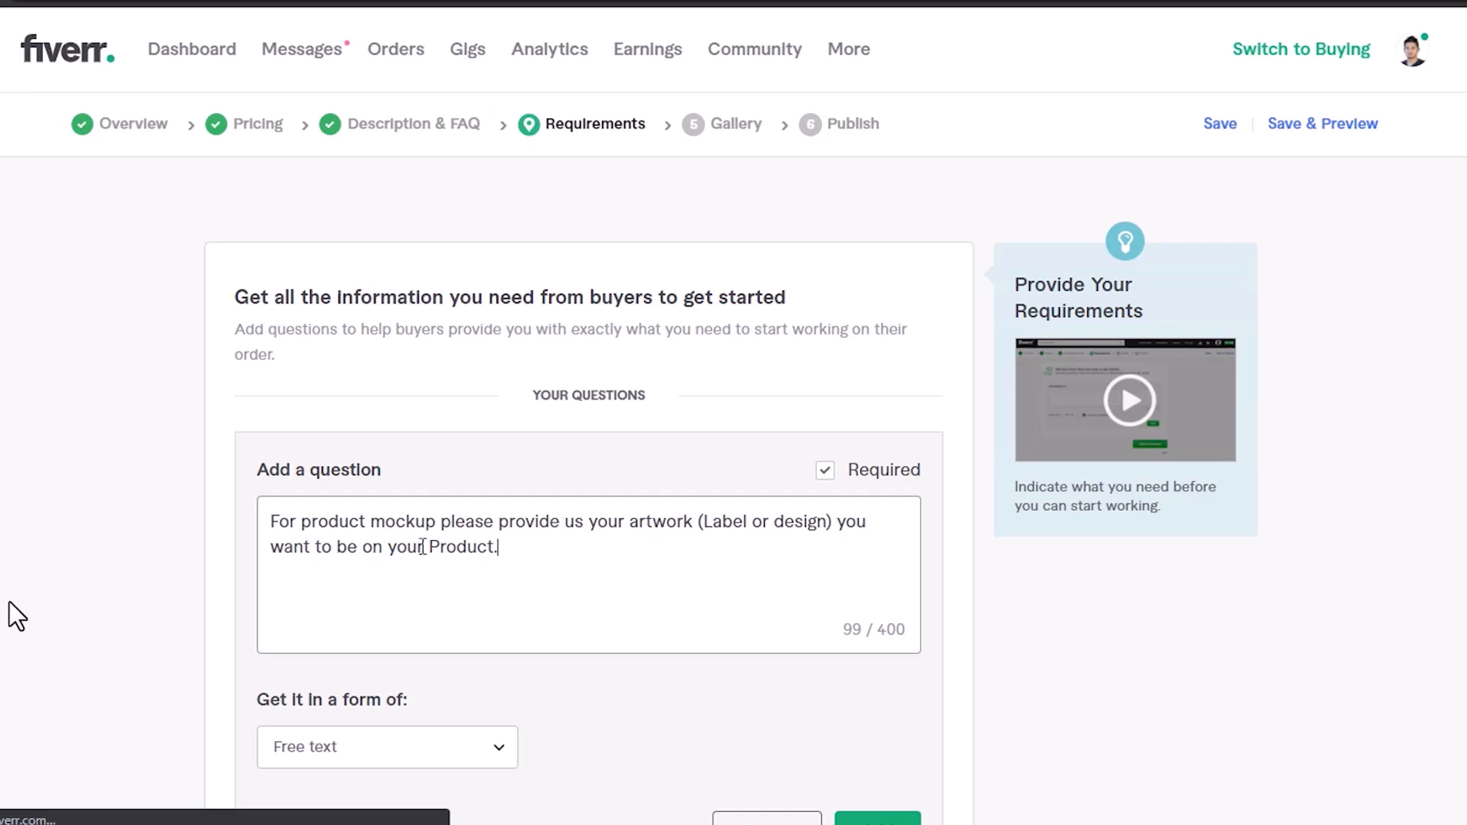
{"action": "scroll", "coordinate": [1044, 595], "scroll_direction": "down", "scroll_amount": 5}
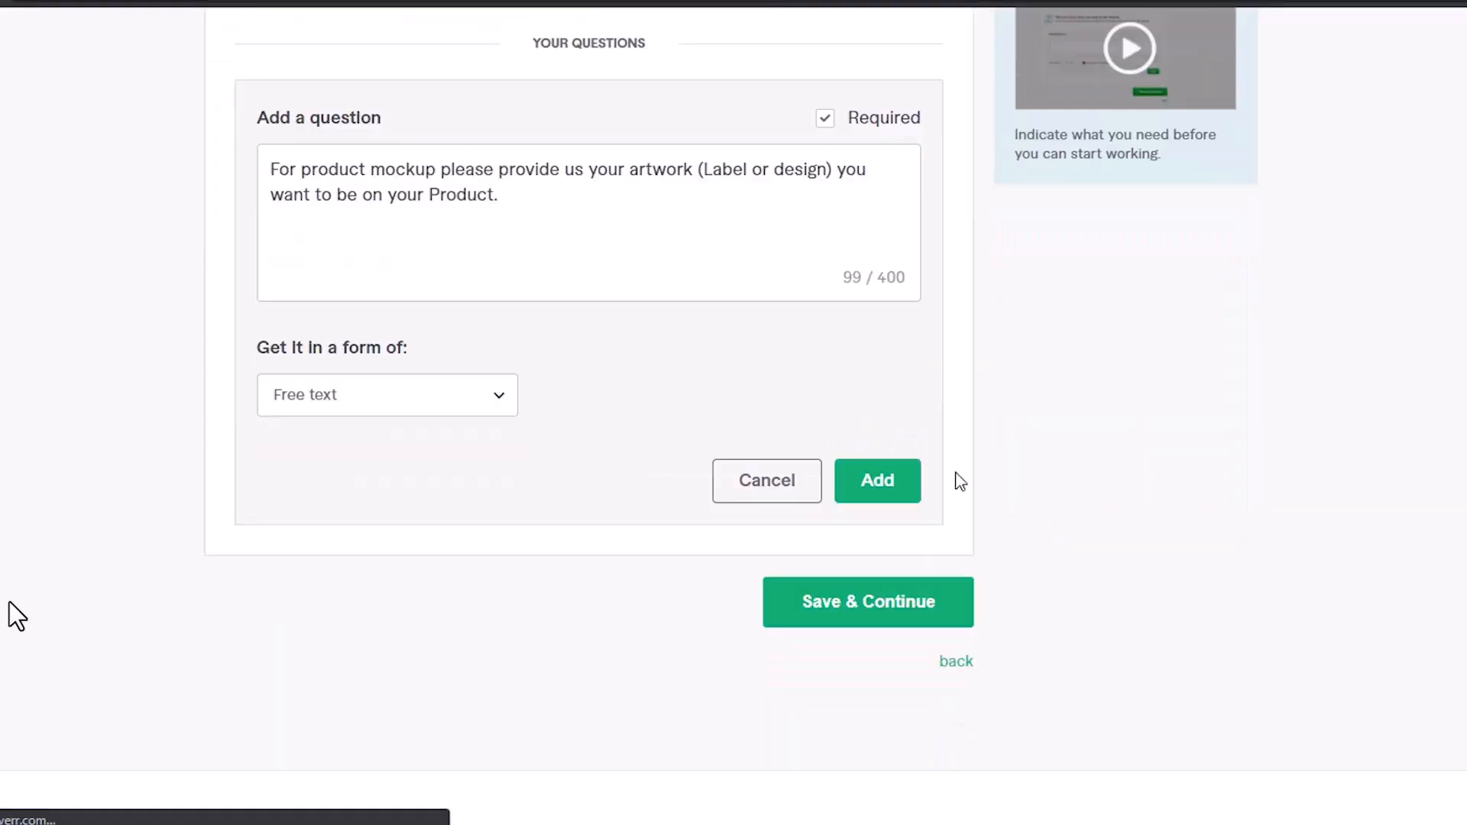
{"action": "left_click", "coordinate": [871, 485]}
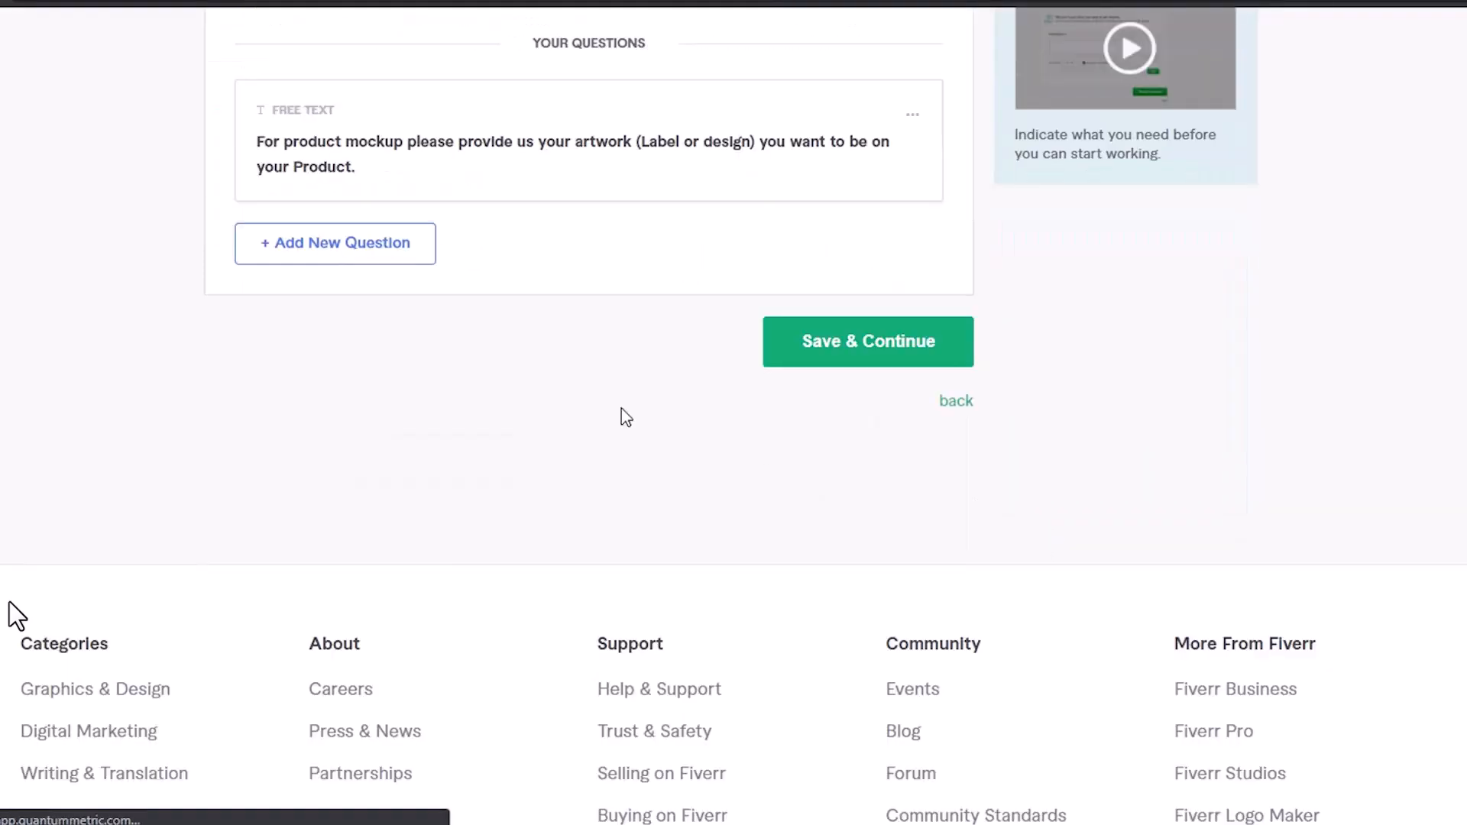
{"action": "left_click", "coordinate": [321, 252]}
{"action": "left_click", "coordinate": [368, 397]}
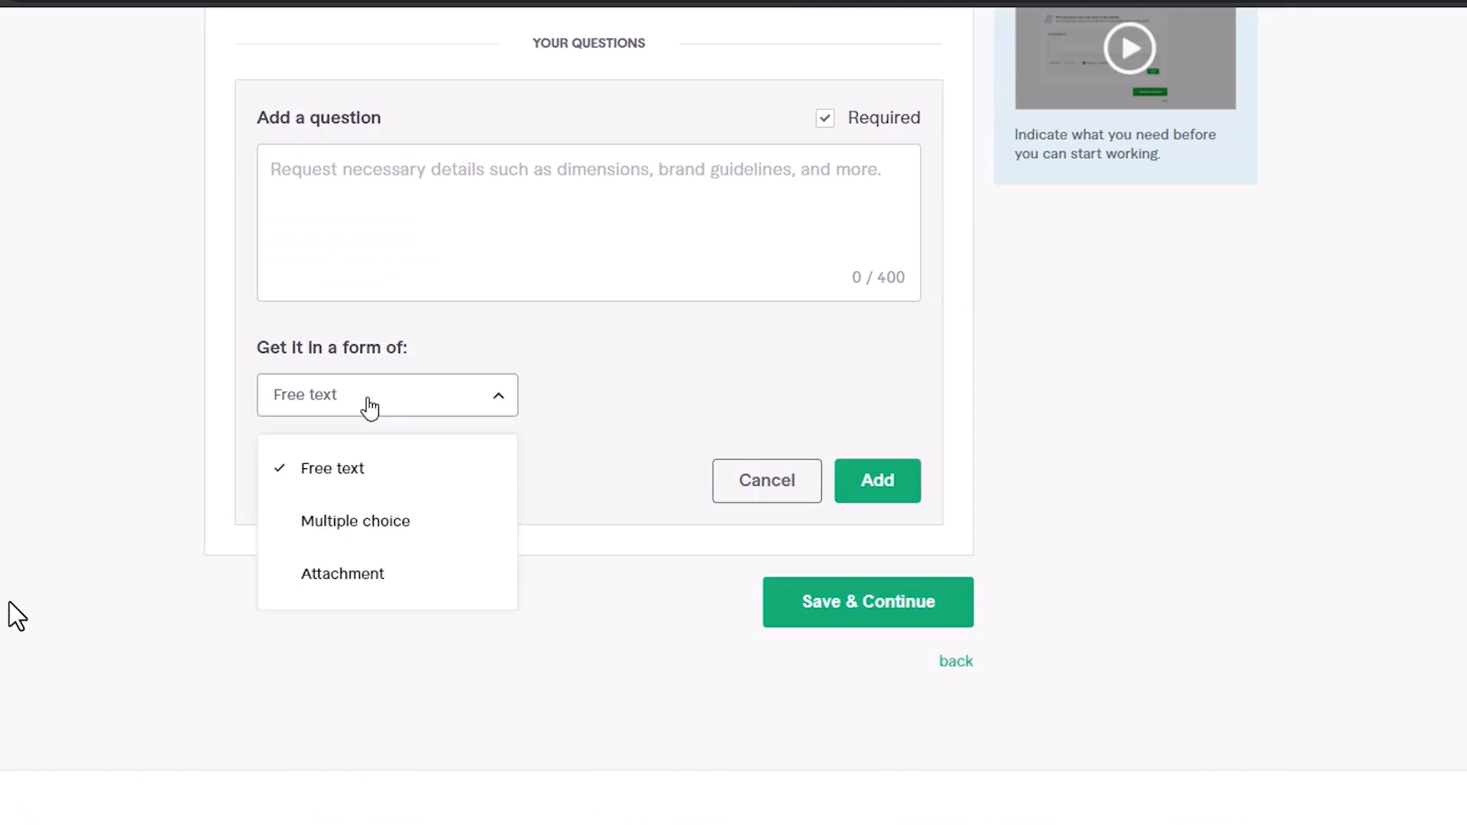
{"action": "left_click", "coordinate": [370, 409]}
{"action": "left_click", "coordinate": [722, 489]}
{"action": "scroll", "coordinate": [596, 344], "scroll_direction": "up", "scroll_amount": 5}
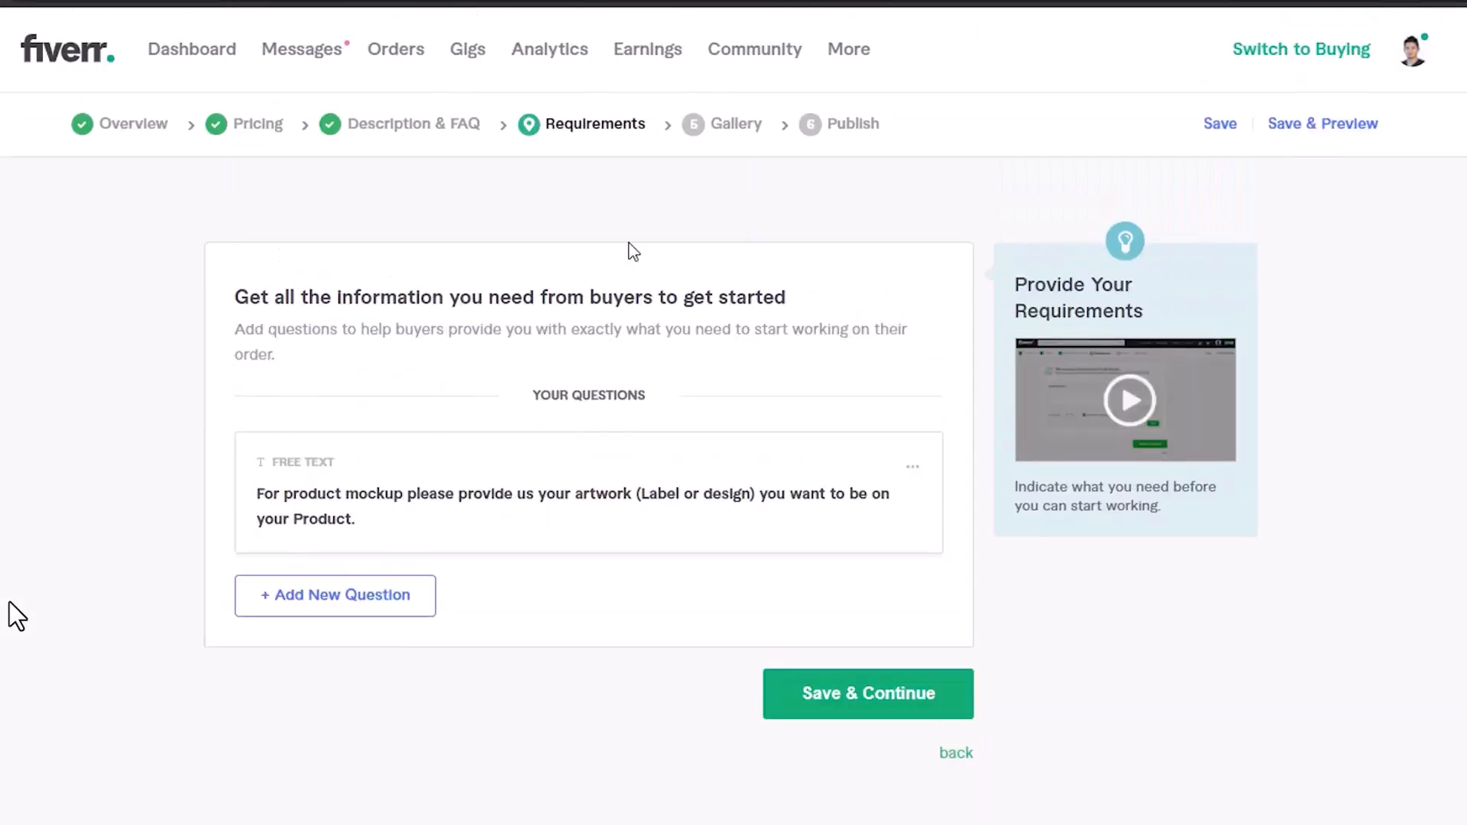
Step: Return to the Description & FAQ section and start a new FAQ with the Notepad question "What do you need to get started?"
{"action": "left_click", "coordinate": [418, 123]}
{"action": "scroll", "coordinate": [629, 308], "scroll_direction": "down", "scroll_amount": 9}
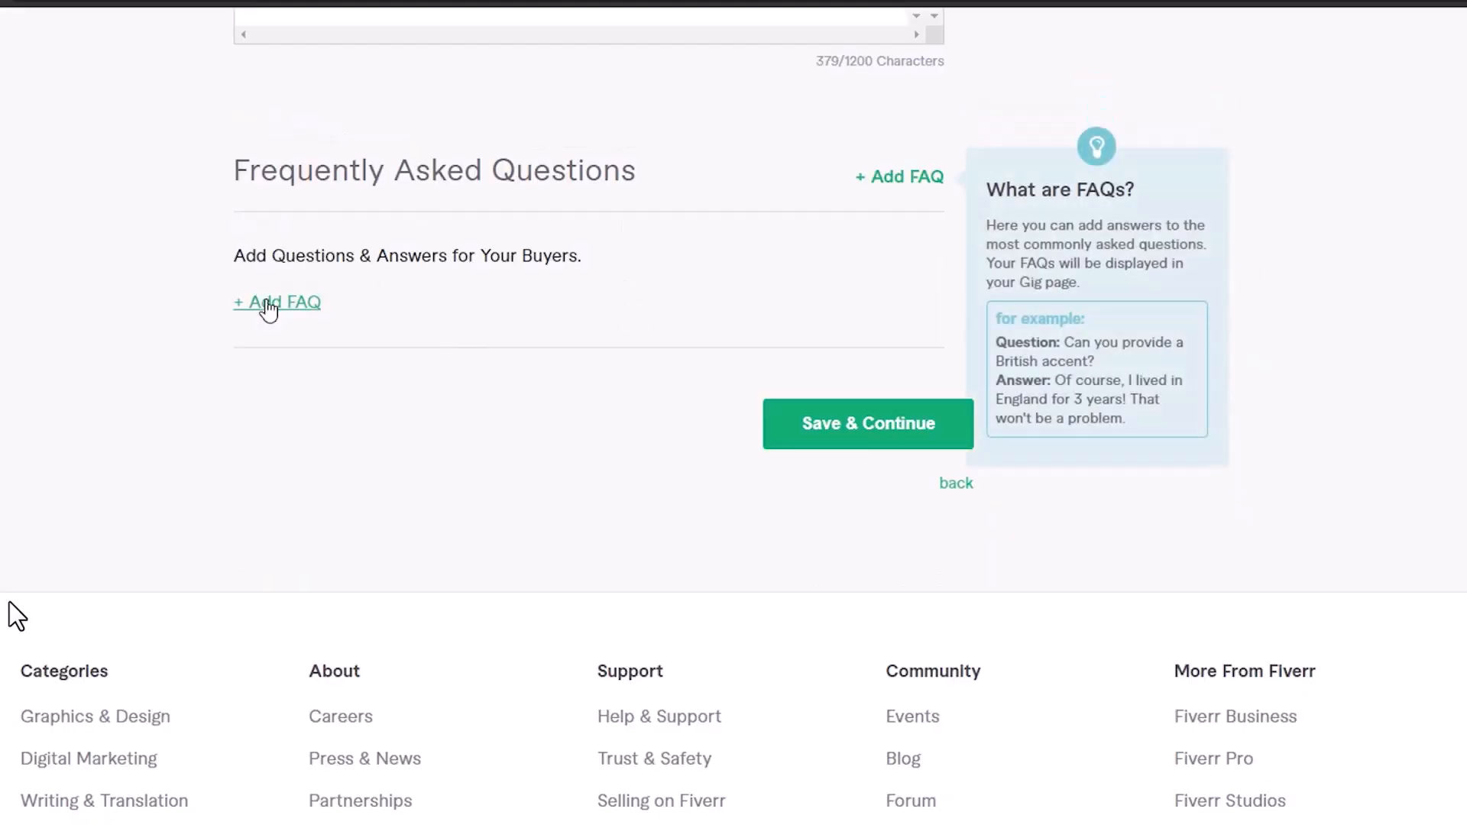
{"action": "left_click", "coordinate": [267, 305]}
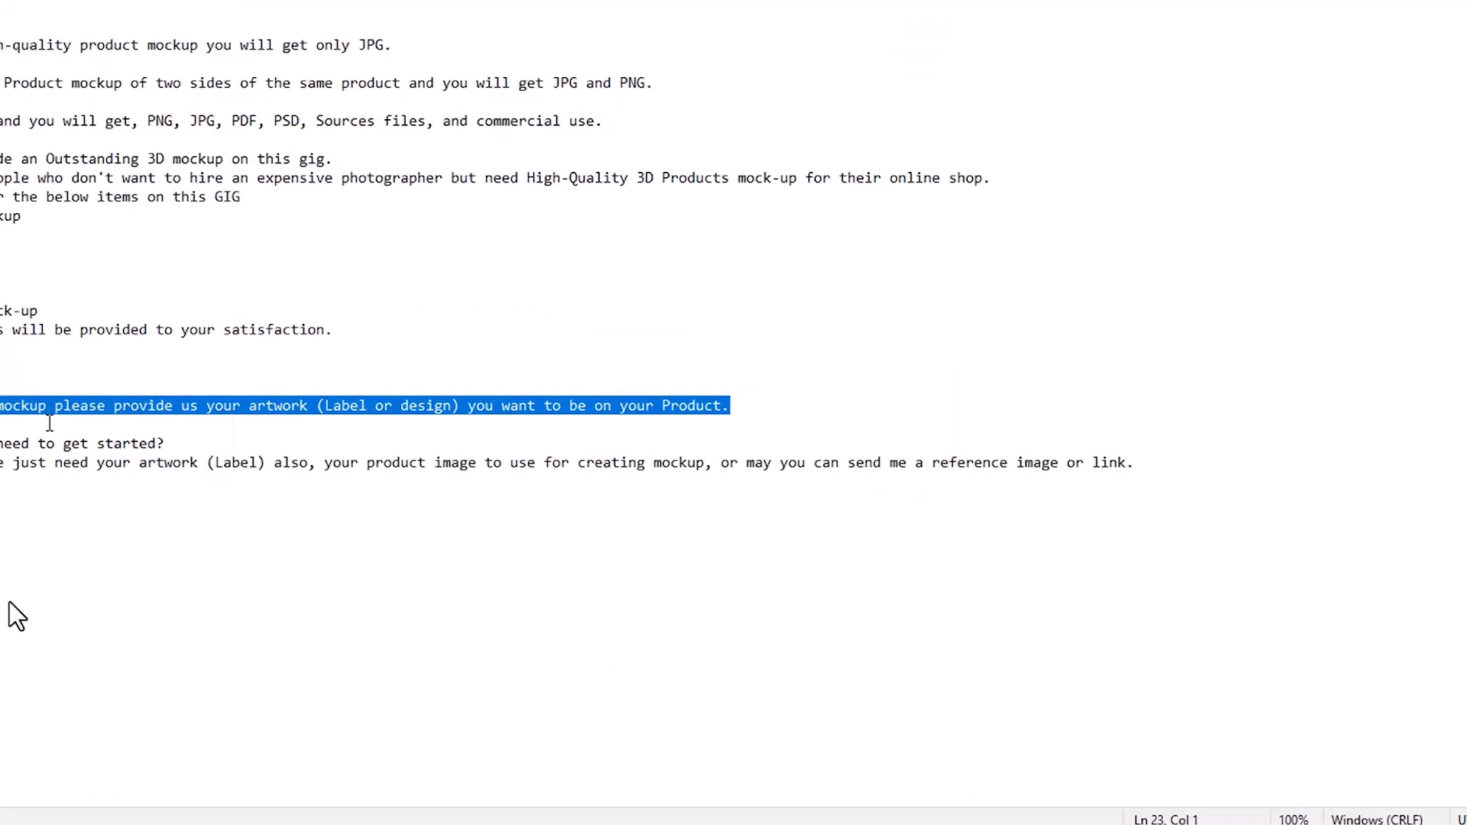
{"action": "double_click", "coordinate": [14, 446]}
{"action": "left_click_drag", "start_coordinate": [235, 450], "coordinate": [0, 428]}
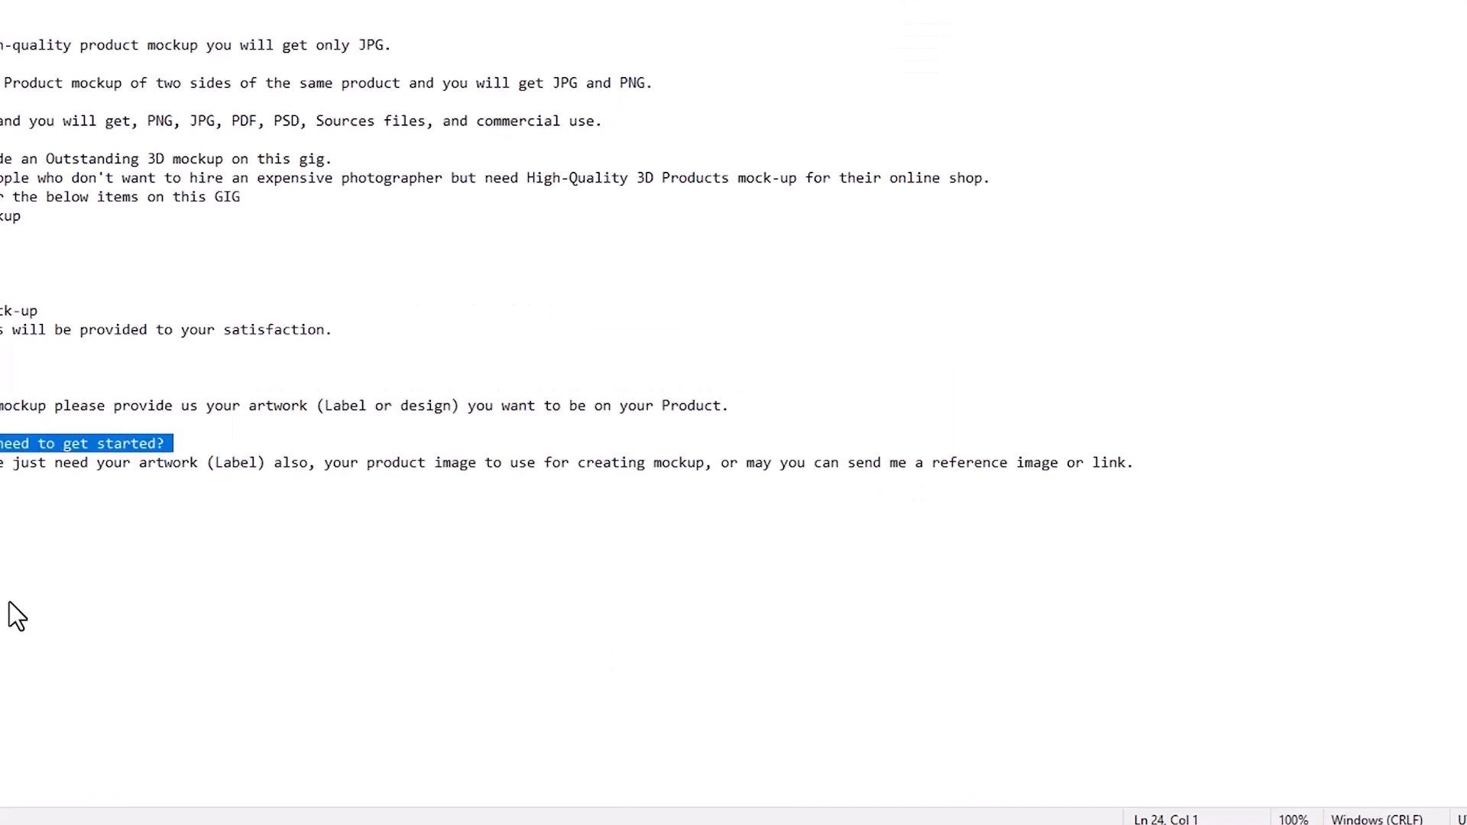
{"action": "key", "text": "alt+Tab"}
{"action": "left_click", "coordinate": [596, 322]}
{"action": "type", "text": "What do you need to get started?"}
Step: Copy the Notepad answer about needing the artwork (Label) and product image into the FAQ answer and add the FAQ
{"action": "left_click", "coordinate": [428, 434]}
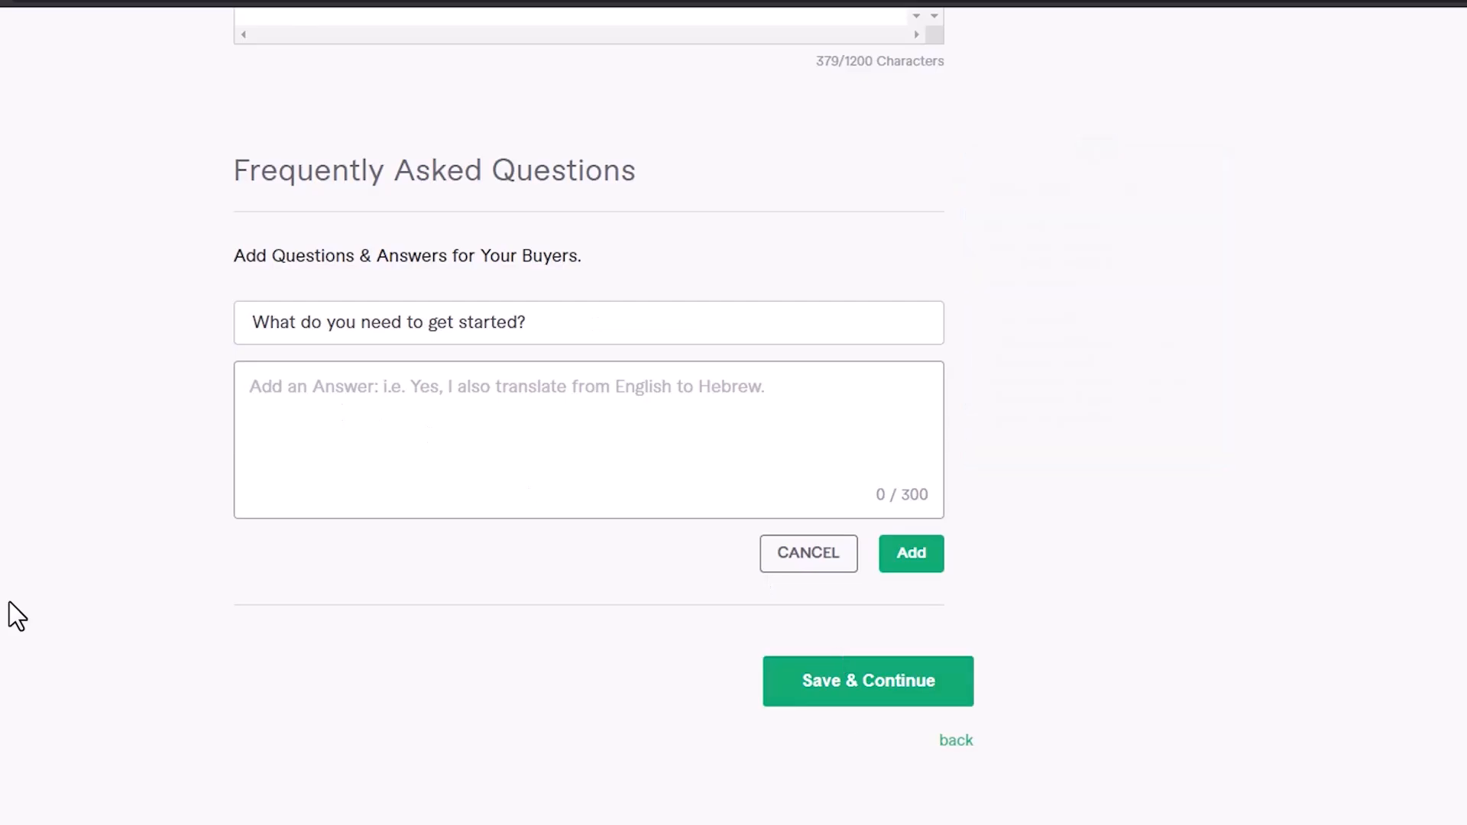
{"action": "key", "text": "alt+Tab"}
{"action": "left_click_drag", "start_coordinate": [0, 463], "coordinate": [1288, 485]}
{"action": "key", "text": "ctrl+c"}
{"action": "key", "text": "alt+Tab"}
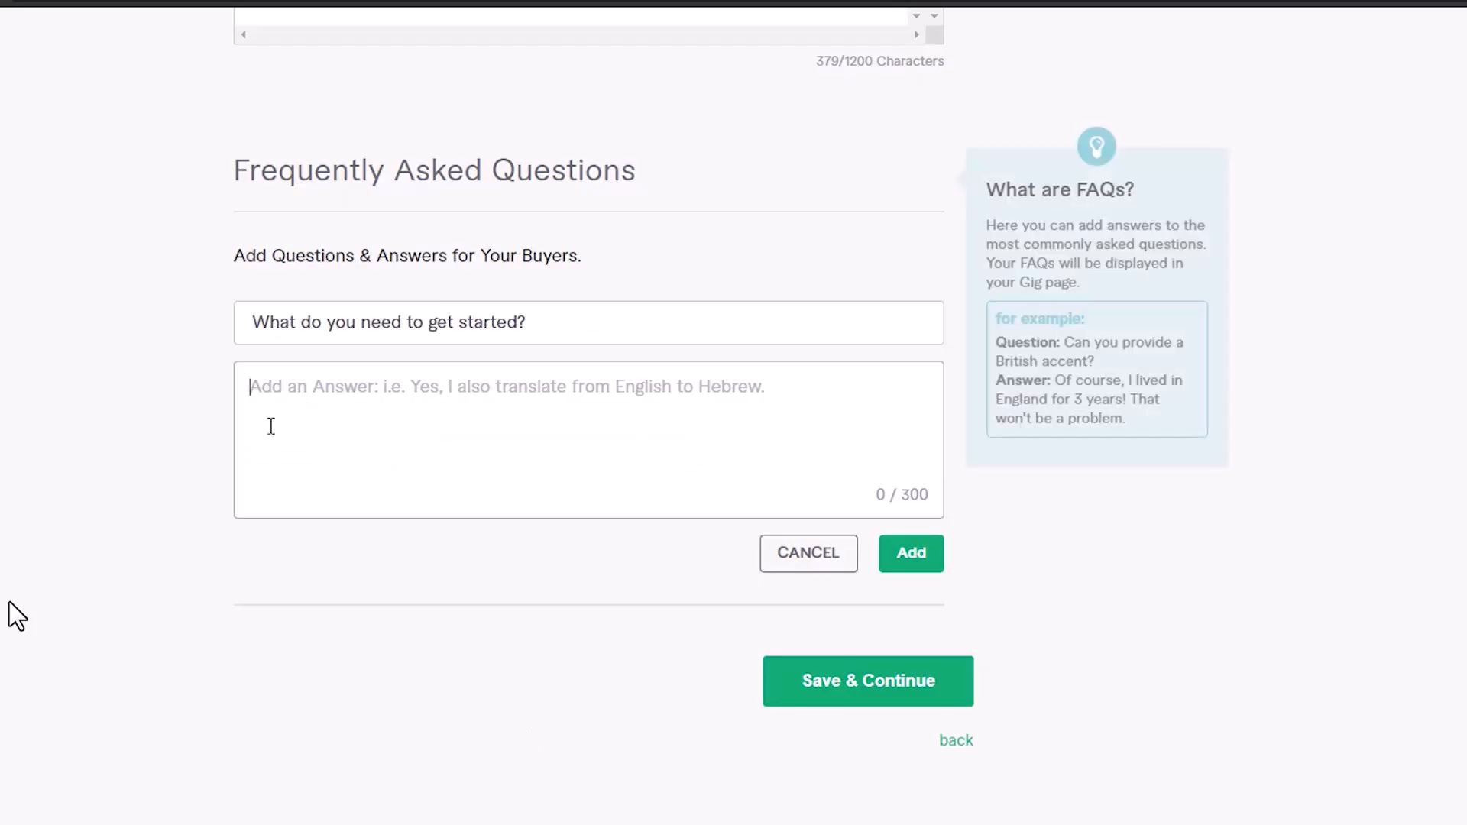
{"action": "key", "text": "ctrl+v"}
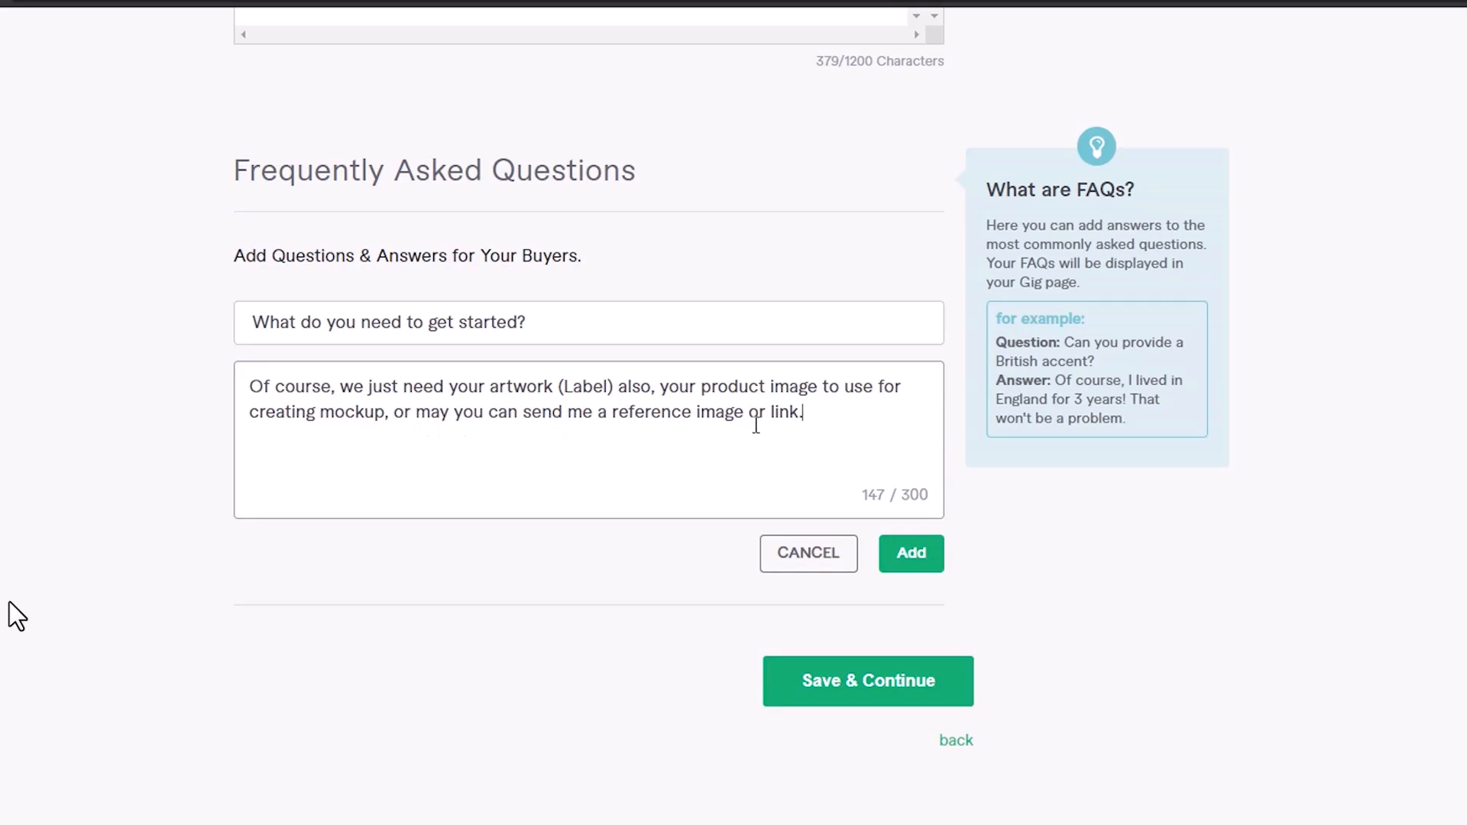
{"action": "left_click", "coordinate": [932, 548]}
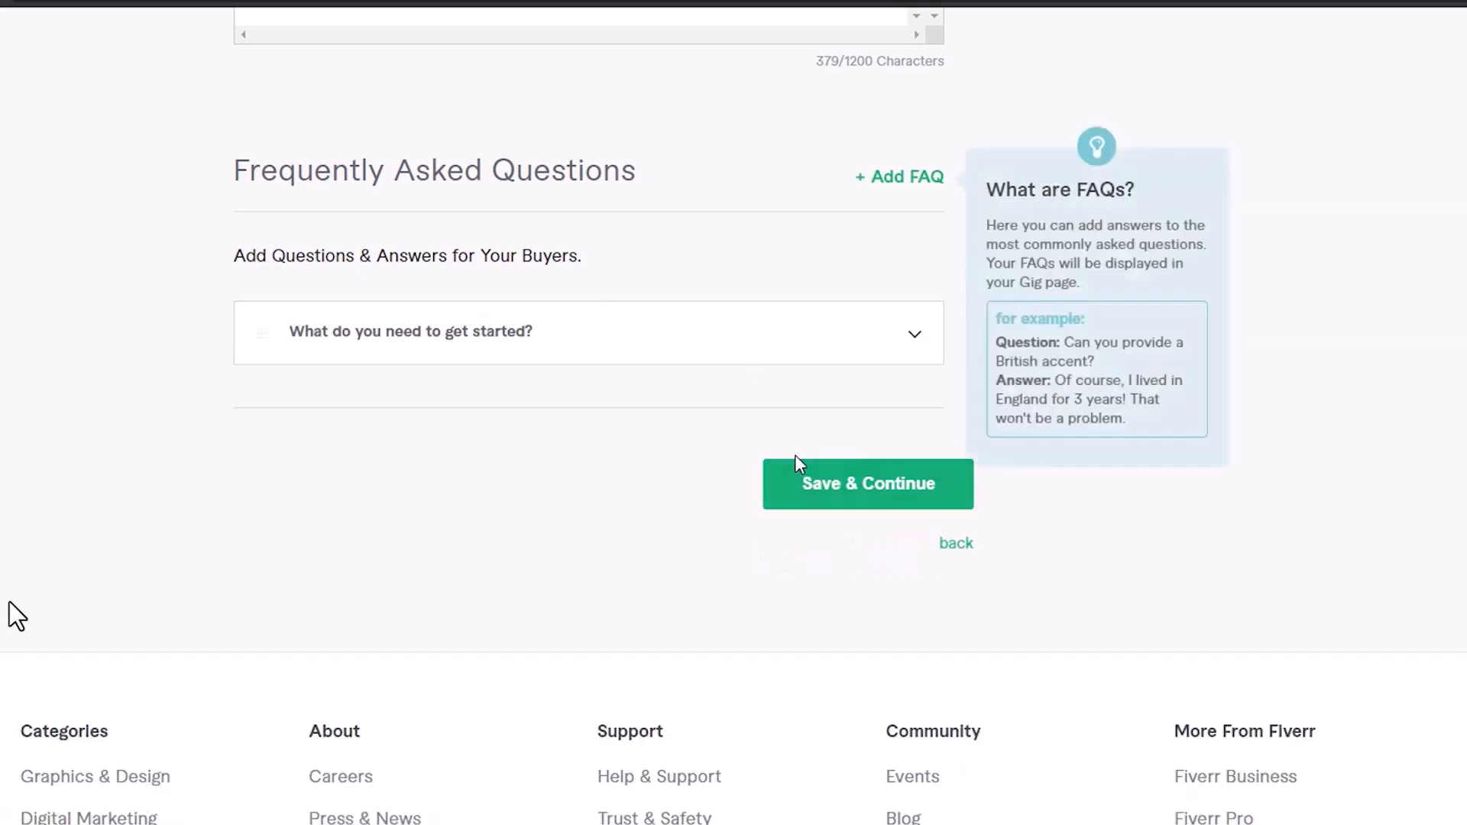
Step: Save the Description & FAQ and Requirements sections and continue to the Gallery
{"action": "left_click", "coordinate": [823, 500]}
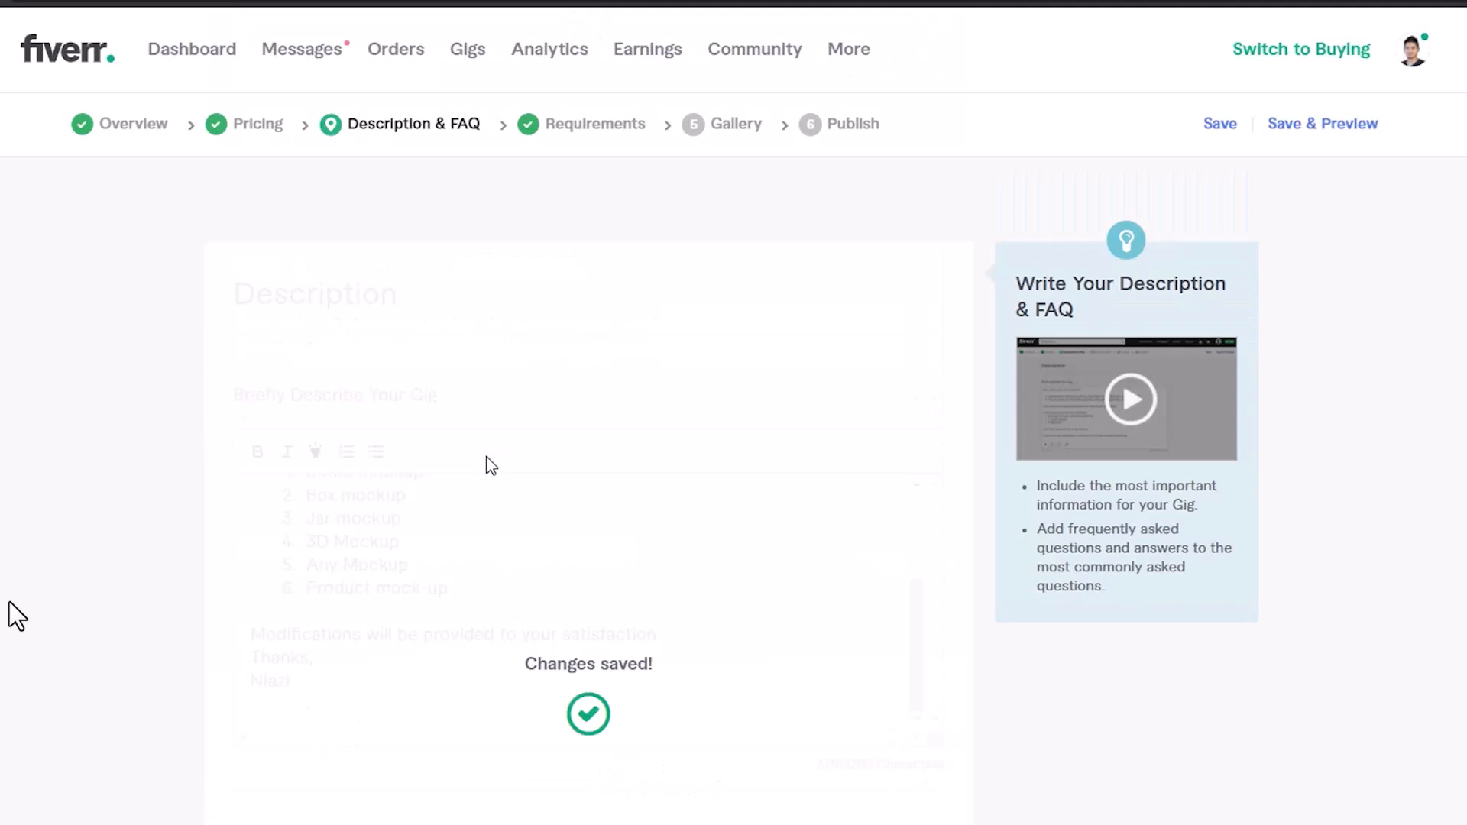
{"action": "scroll", "coordinate": [486, 458], "scroll_direction": "down", "scroll_amount": 2}
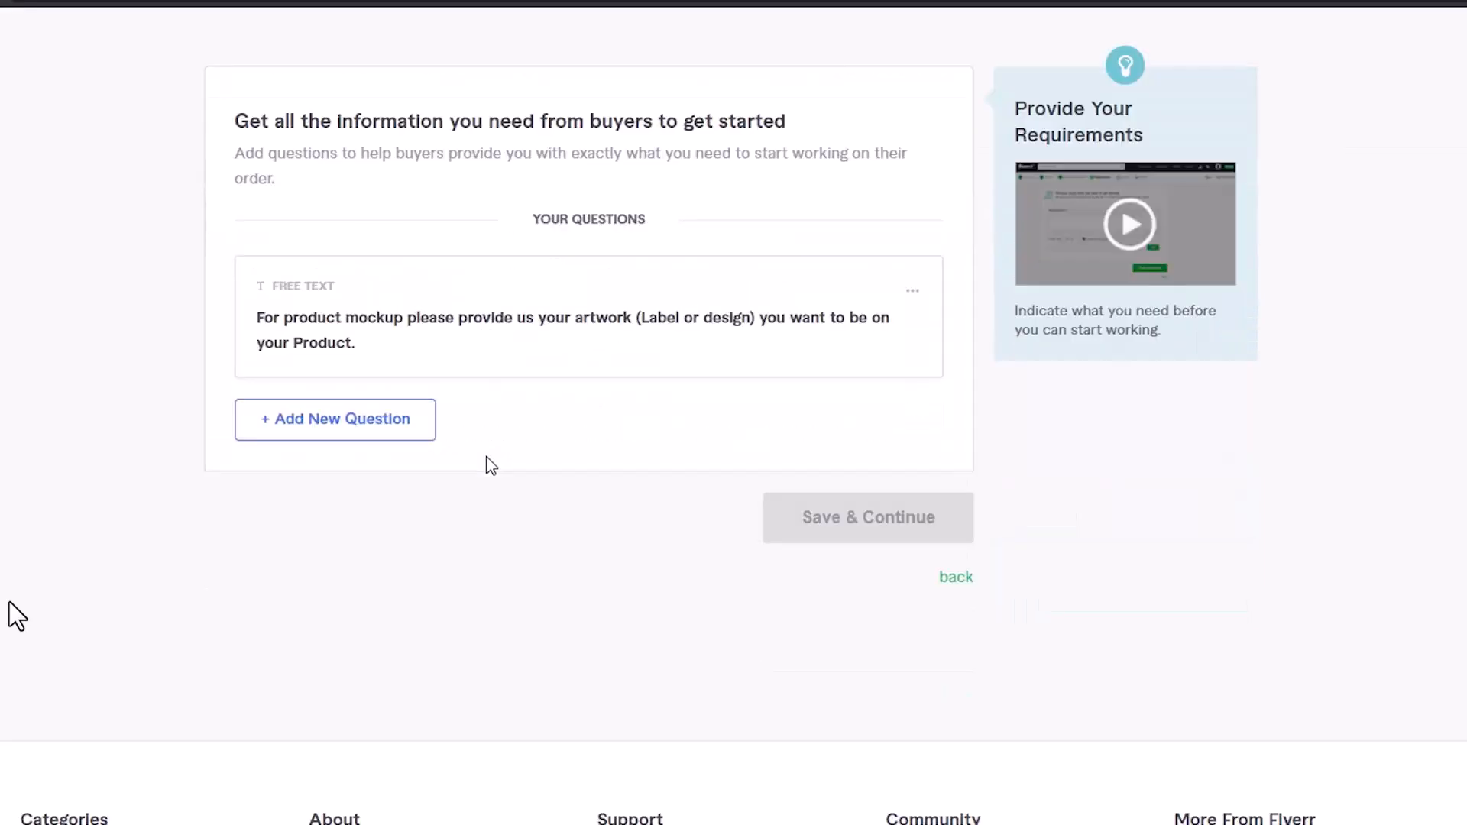
{"action": "left_click", "coordinate": [904, 514]}
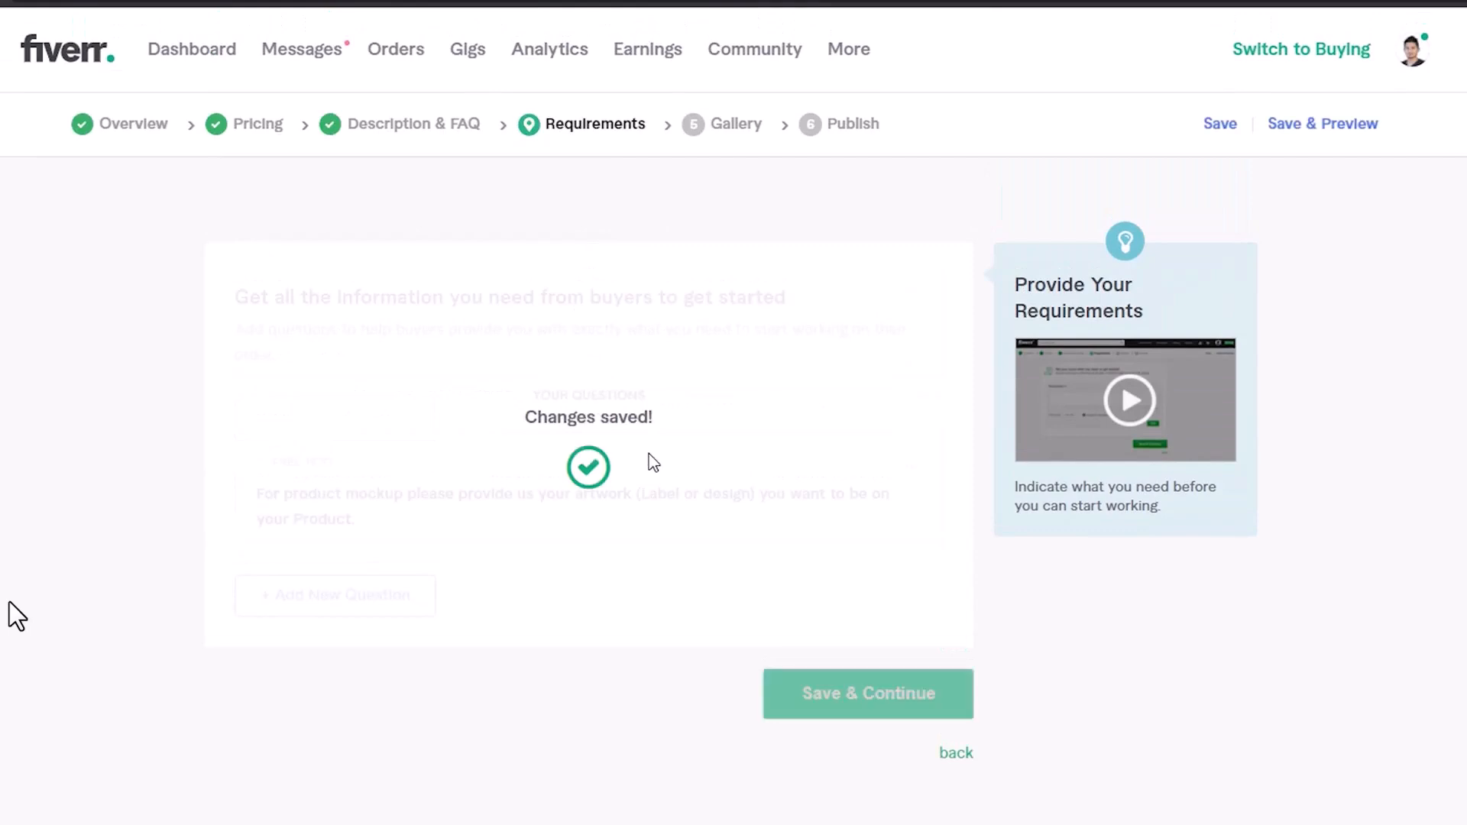
Step: Upload image 1 from the Documents > Gigs > Gig 1 folder as the first gallery image
{"action": "scroll", "coordinate": [592, 462], "scroll_direction": "down", "scroll_amount": 3}
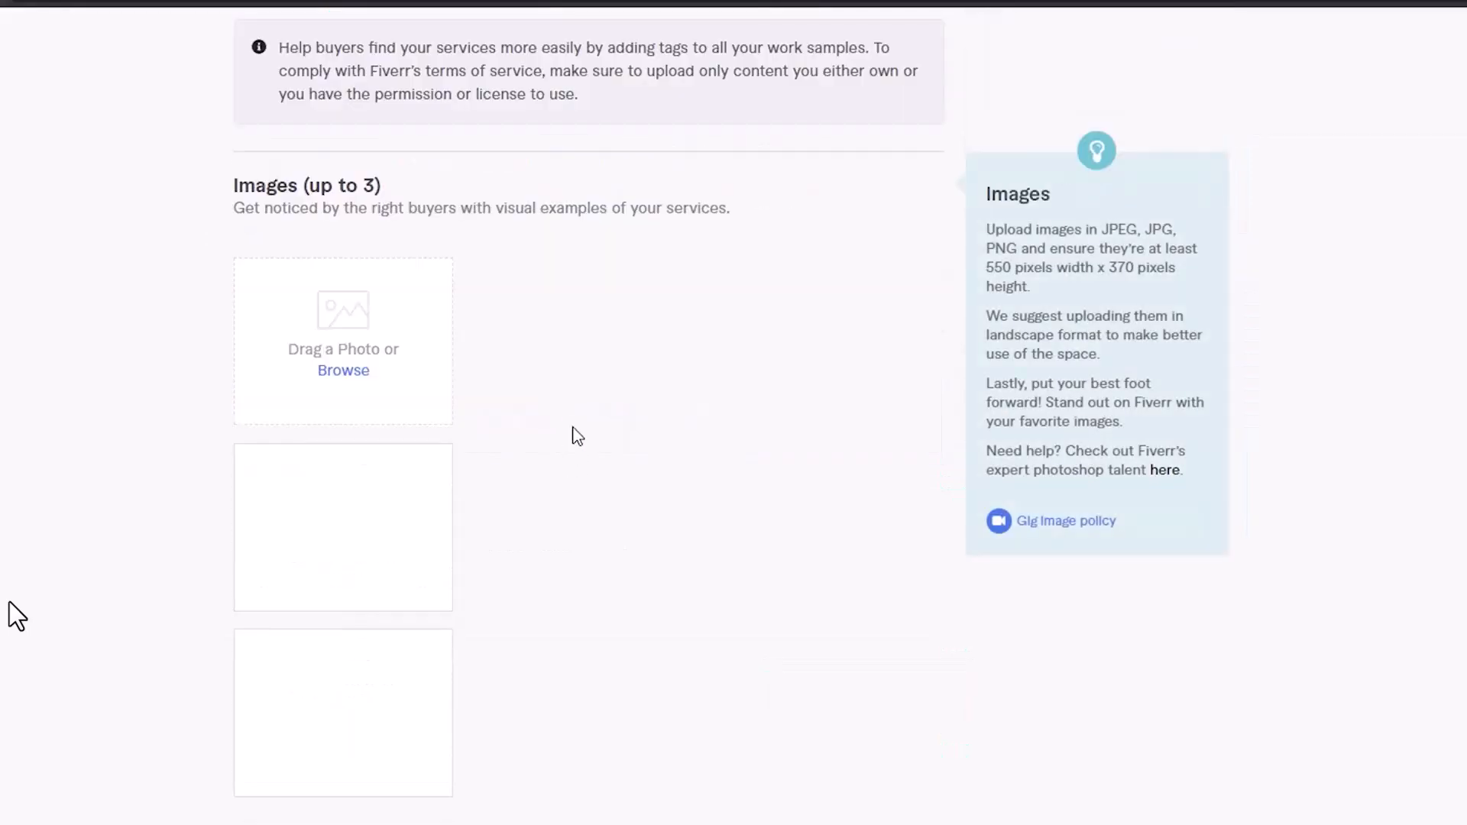
{"action": "left_click", "coordinate": [348, 373]}
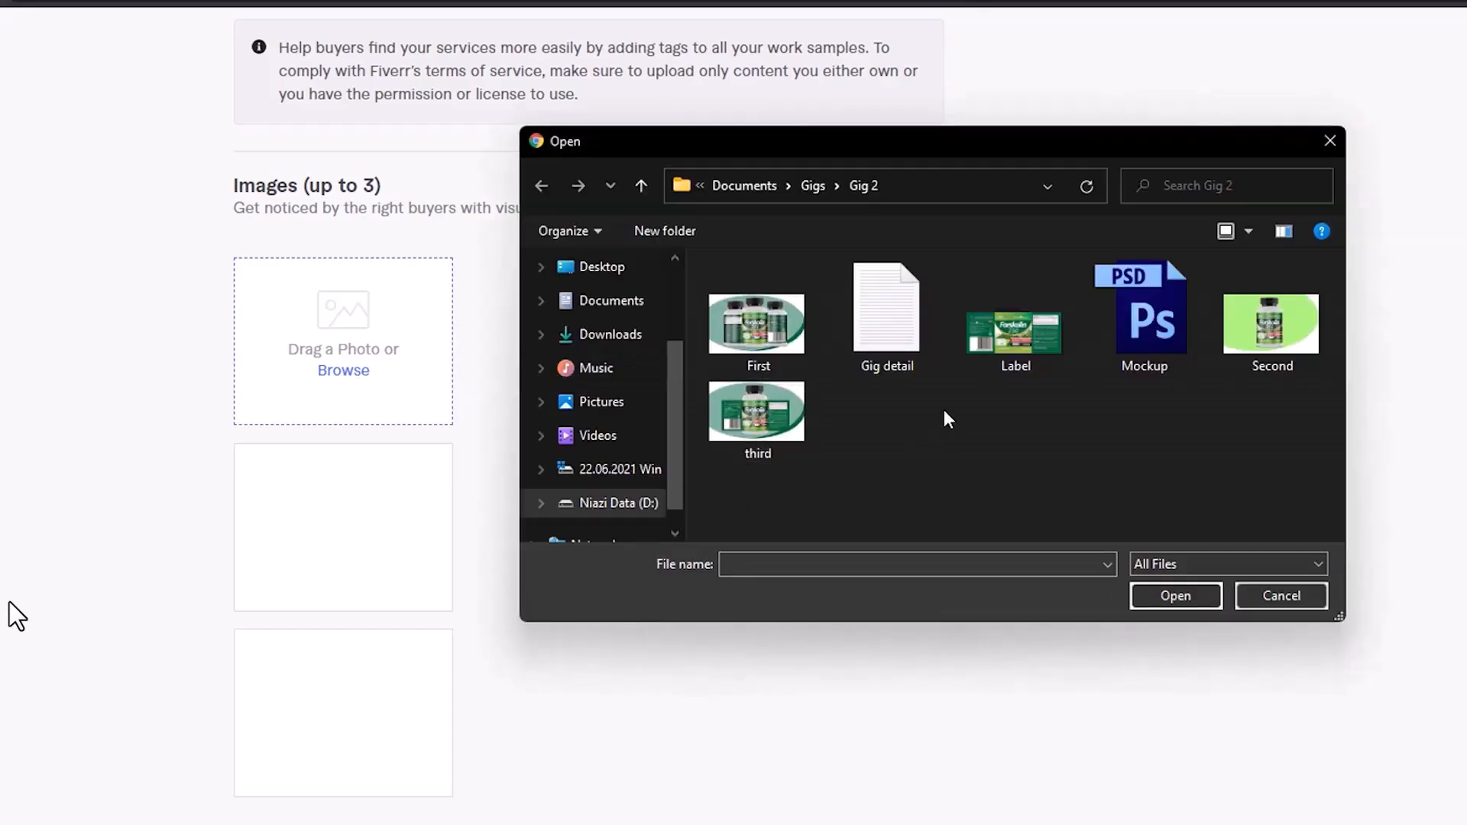
{"action": "key", "text": "alt+Up"}
{"action": "double_click", "coordinate": [775, 321]}
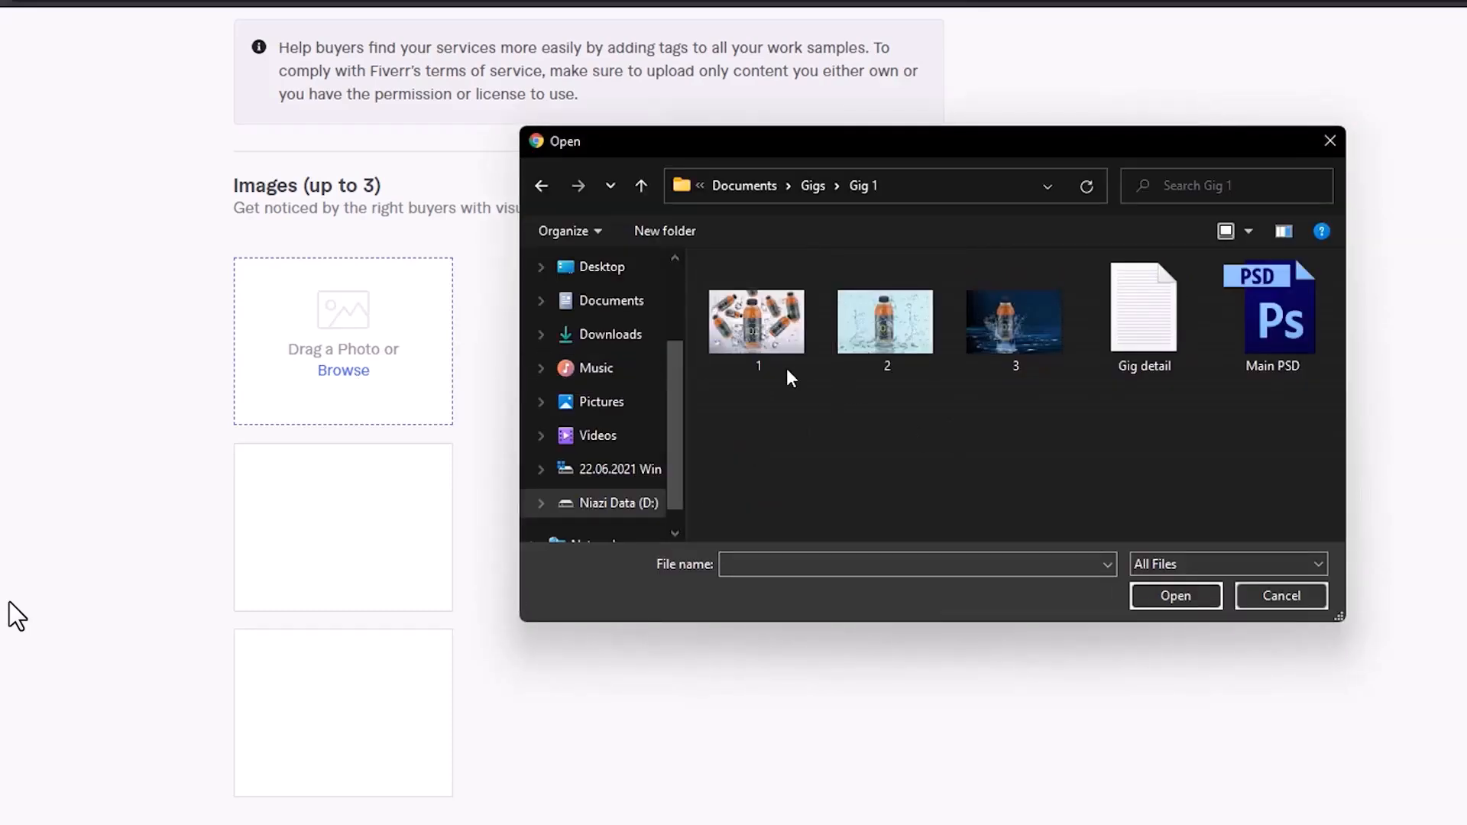
{"action": "double_click", "coordinate": [757, 321]}
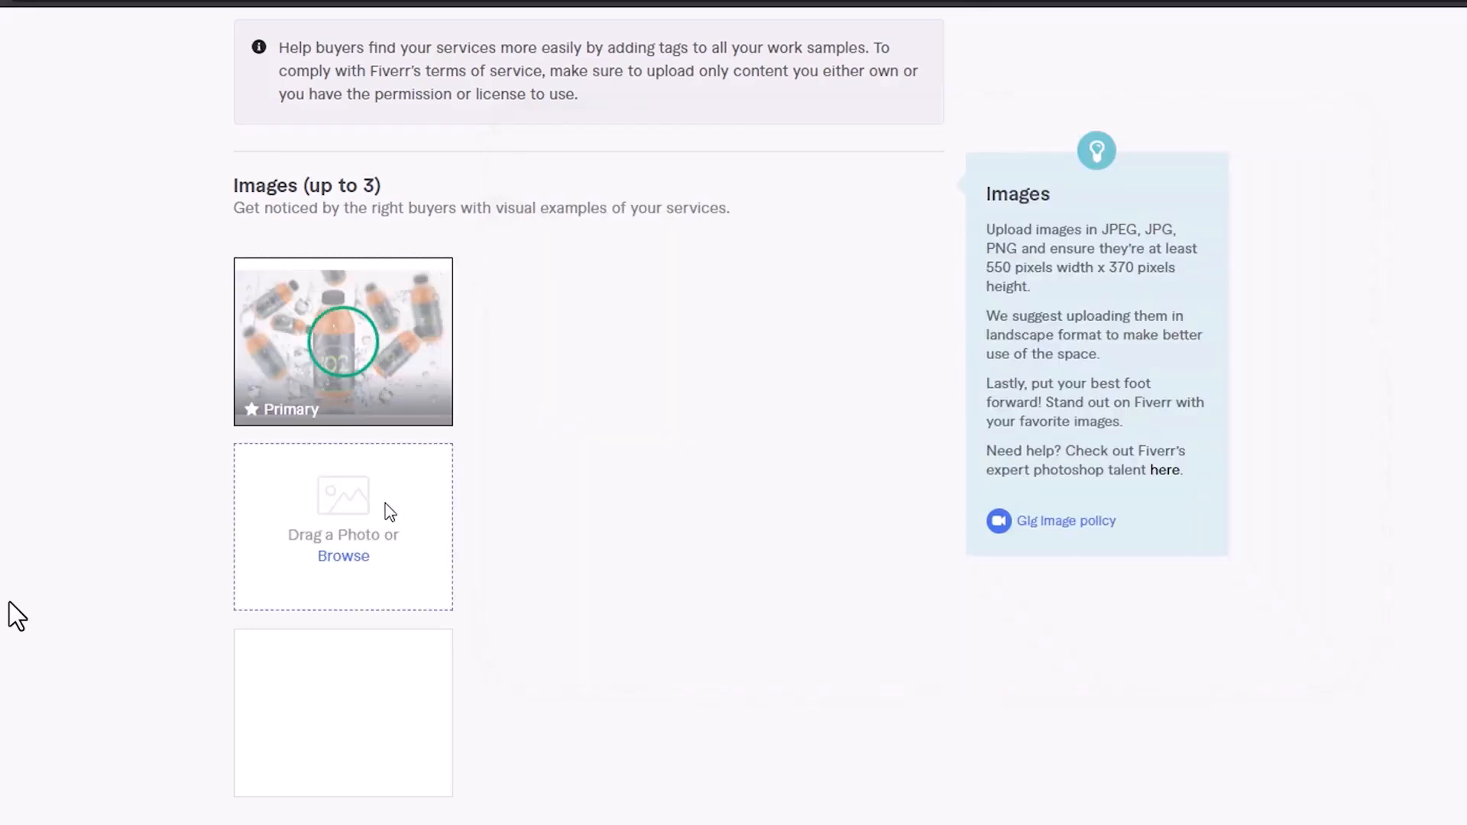
Step: Upload image 2 from the Gig 1 folder as the second gallery image
{"action": "left_click", "coordinate": [352, 556]}
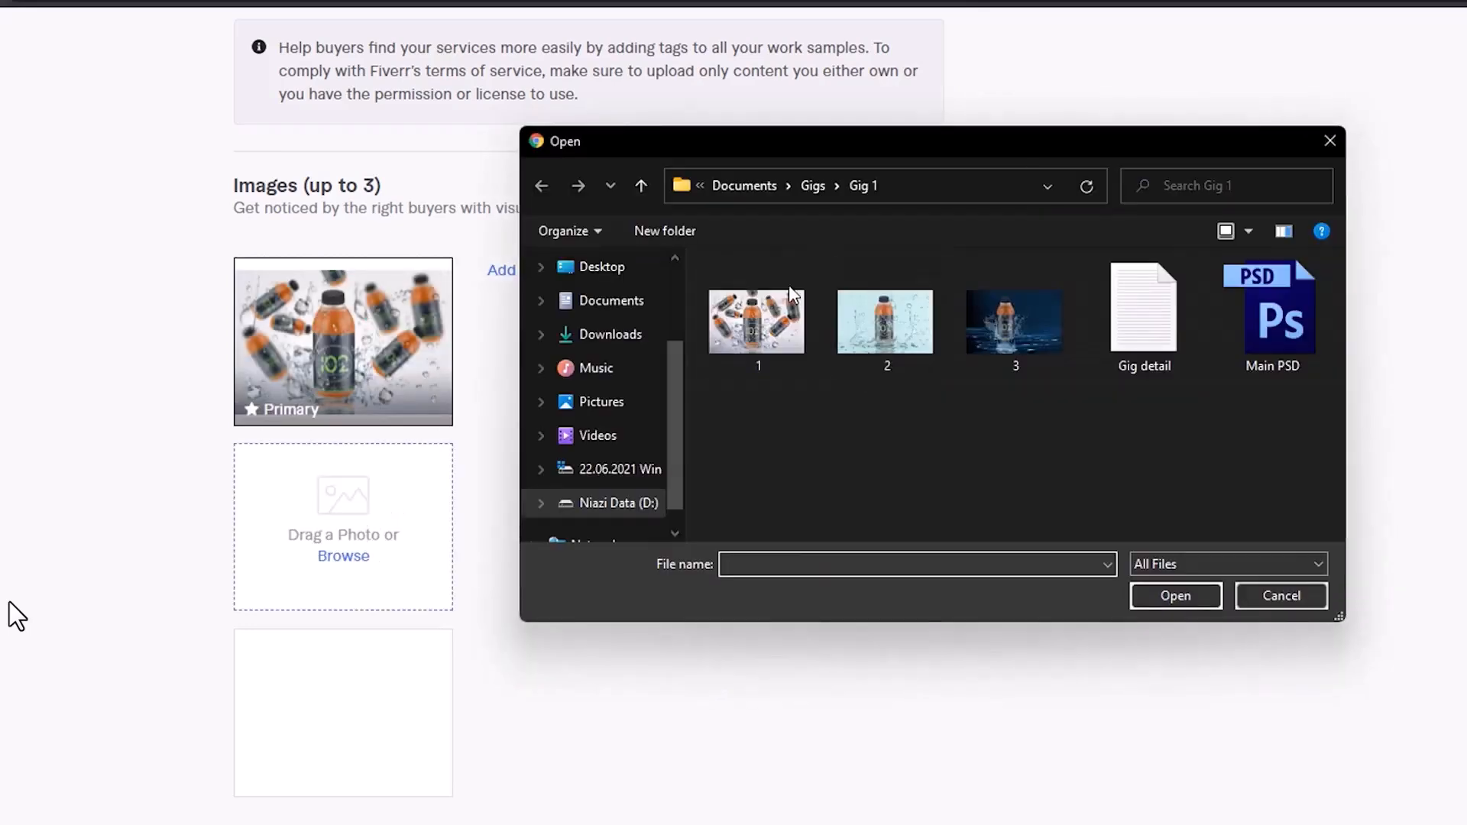
{"action": "right_click", "coordinate": [987, 284]}
{"action": "left_click", "coordinate": [947, 370]}
{"action": "left_click", "coordinate": [796, 320]}
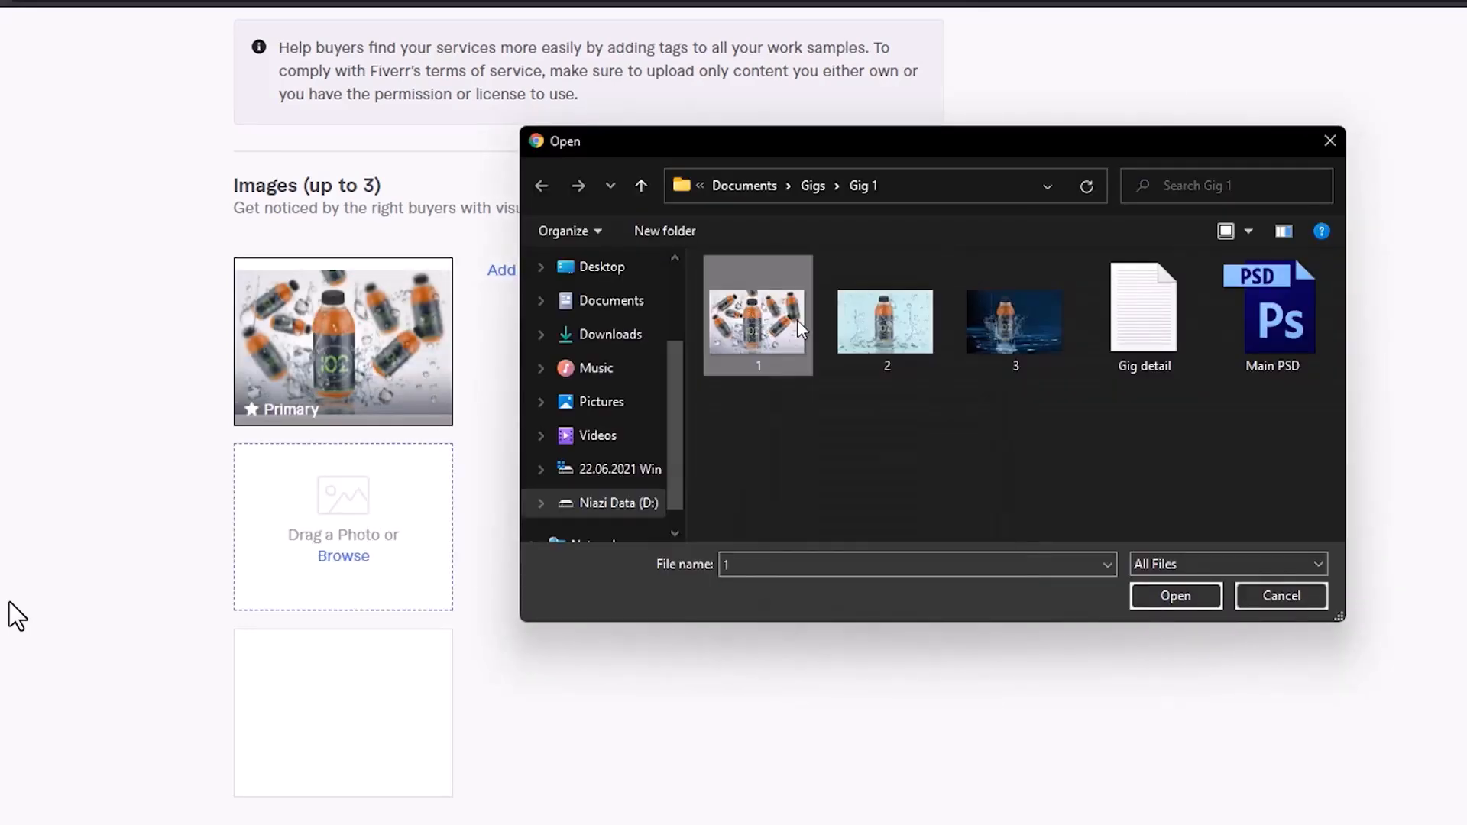
{"action": "right_click", "coordinate": [796, 319]}
{"action": "left_click", "coordinate": [822, 236]}
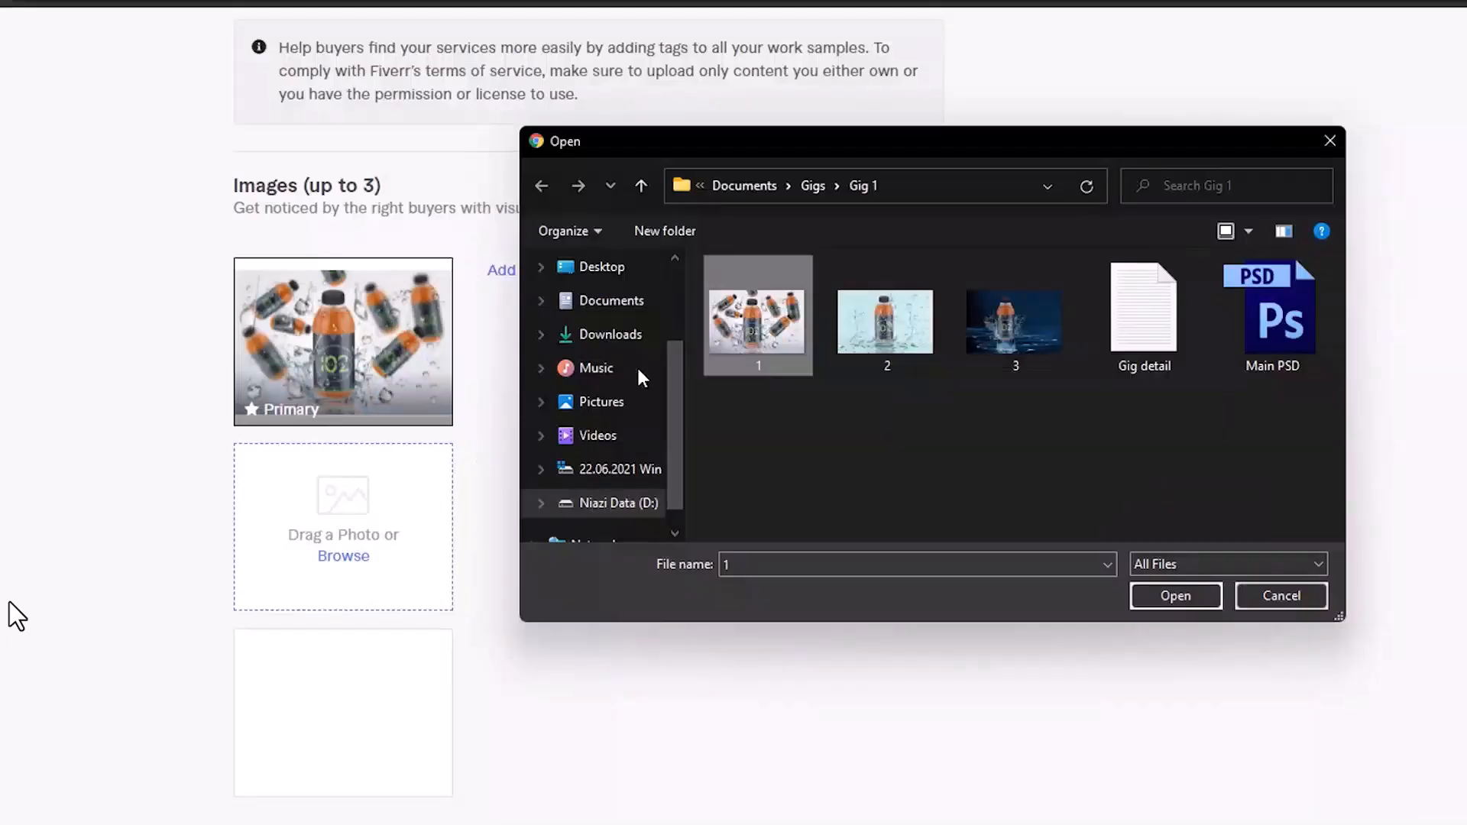
{"action": "double_click", "coordinate": [906, 341]}
{"action": "mouse_move", "coordinate": [425, 491]}
Step: Upload image 3 from the Gig 1 folder as the third gallery image
{"action": "scroll", "coordinate": [366, 382], "scroll_direction": "down", "scroll_amount": 5}
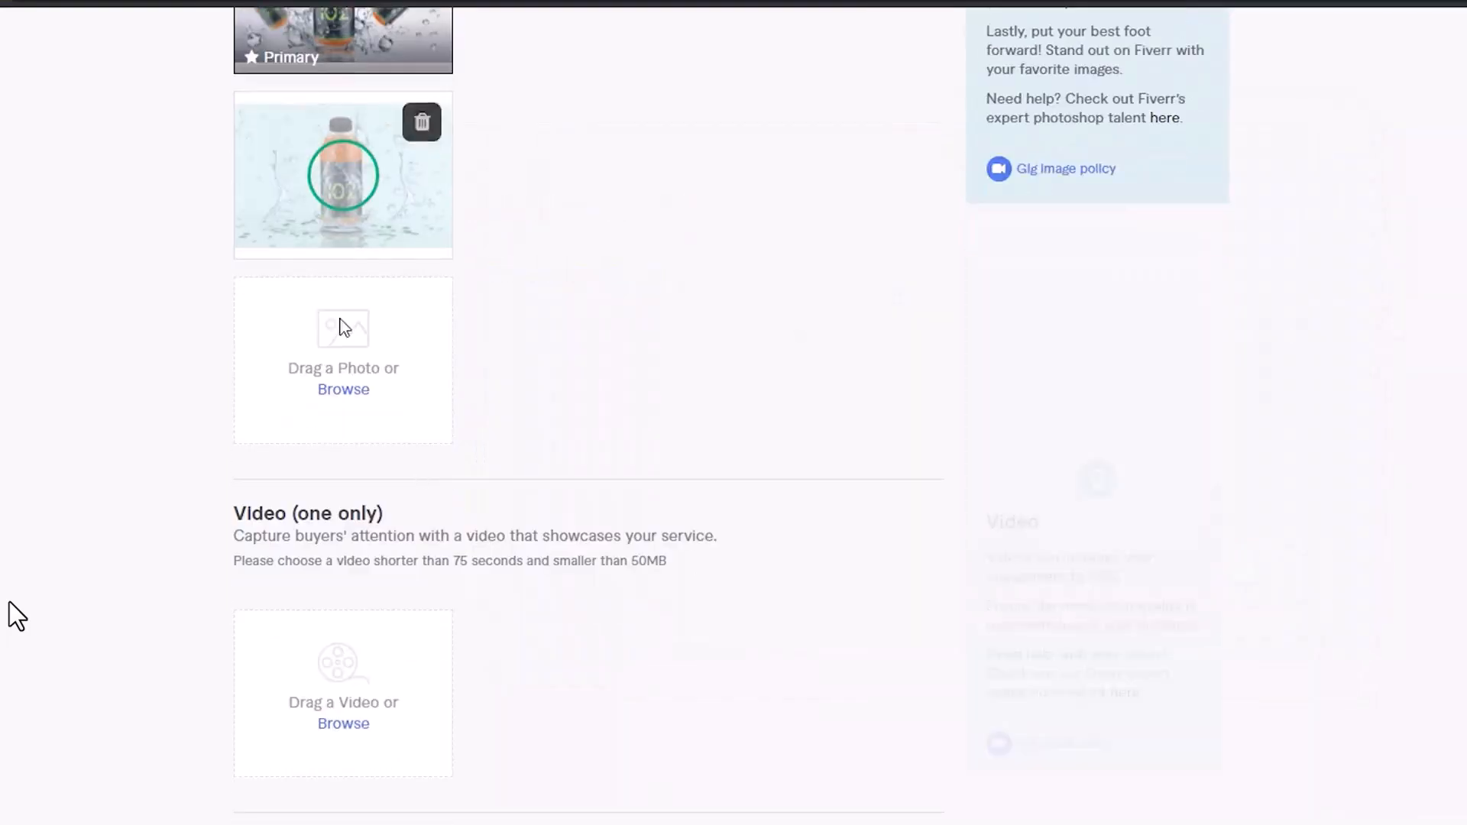
{"action": "left_click", "coordinate": [352, 403]}
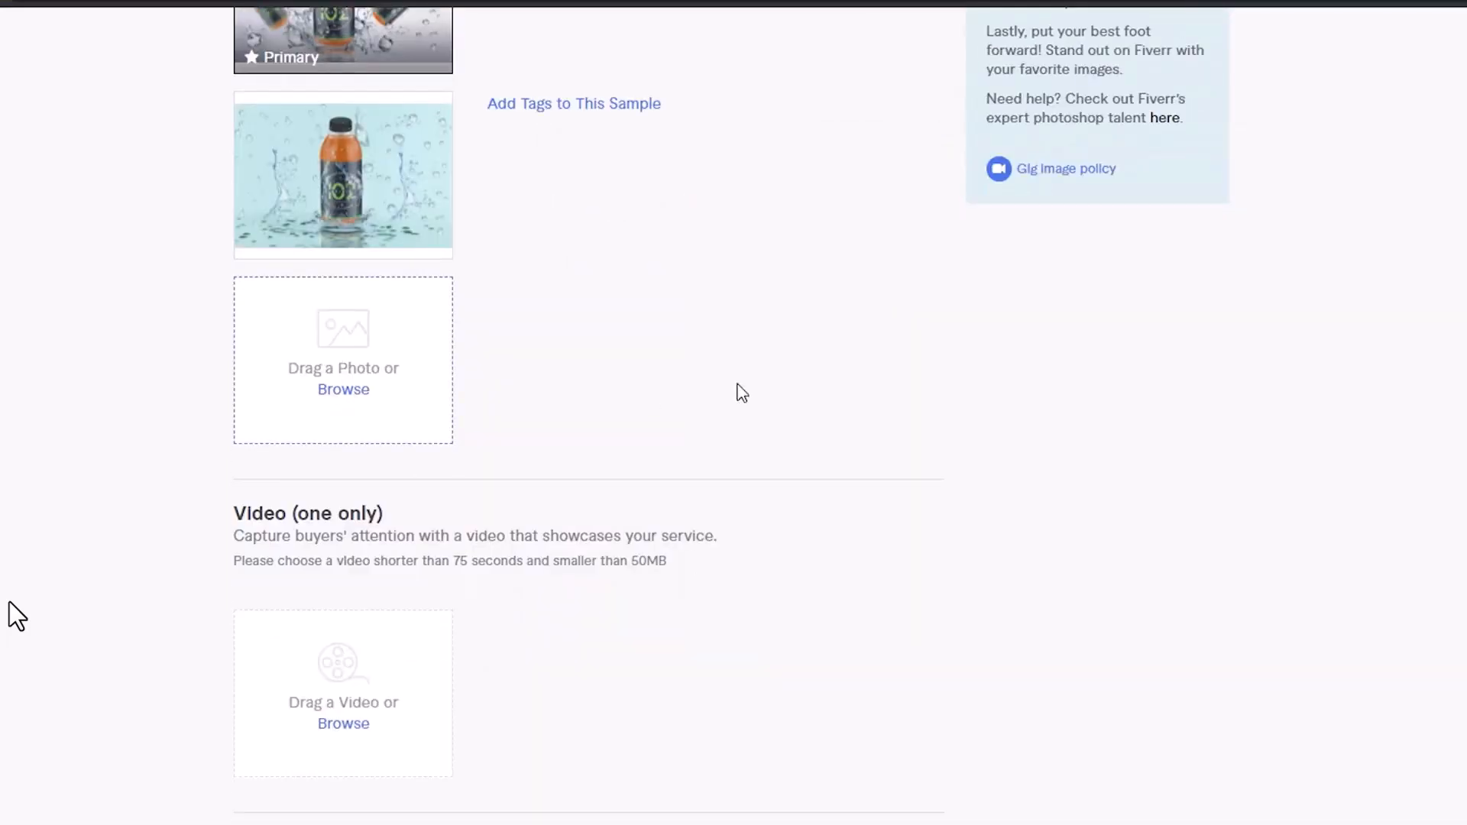
{"action": "double_click", "coordinate": [1047, 338]}
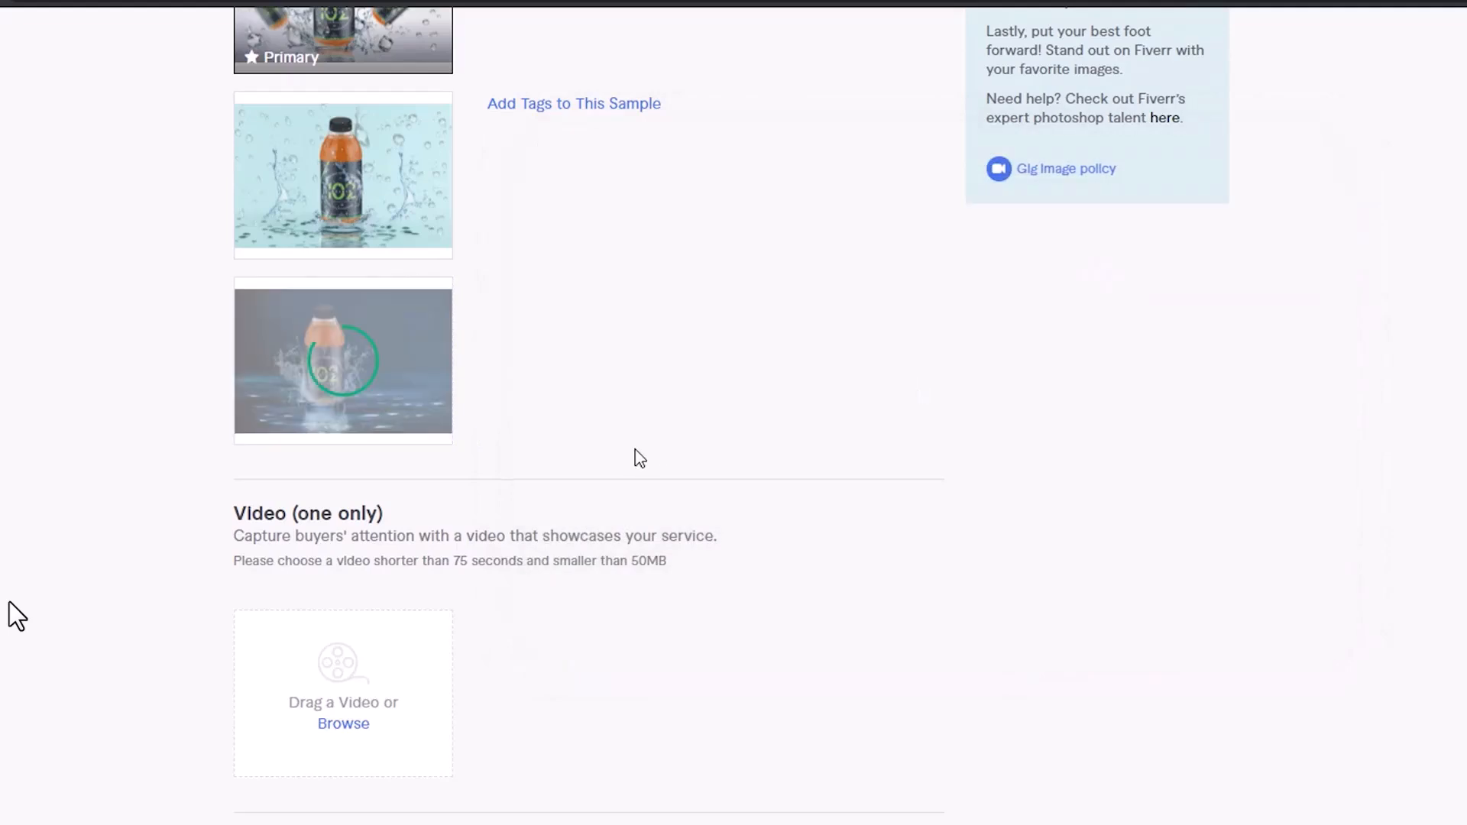
Step: For the primary gallery image, set the product type to Bottle and add the custom tag "Drink Mockup"
{"action": "scroll", "coordinate": [639, 459], "scroll_direction": "up", "scroll_amount": 2}
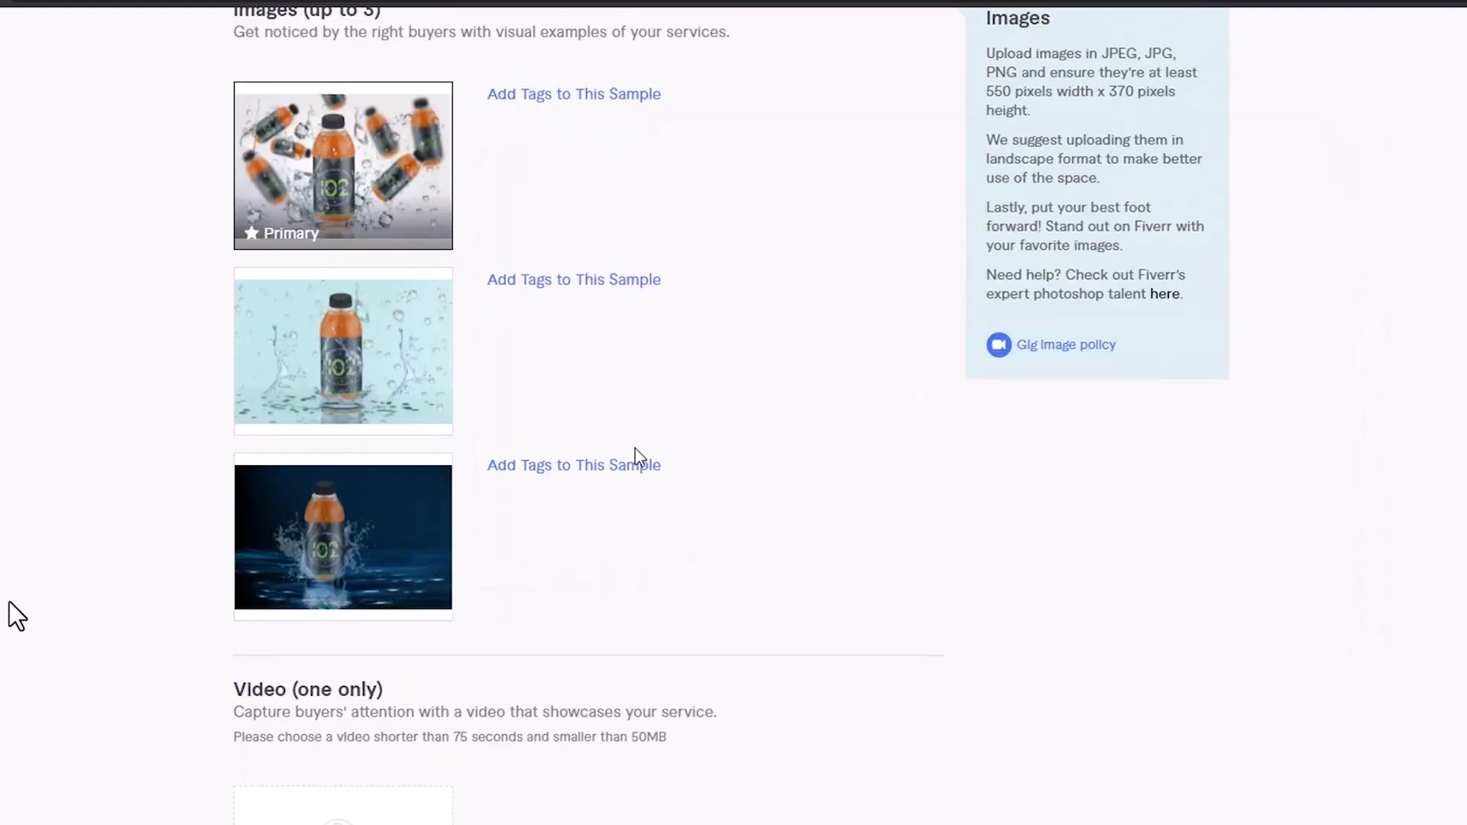
{"action": "left_click", "coordinate": [598, 103]}
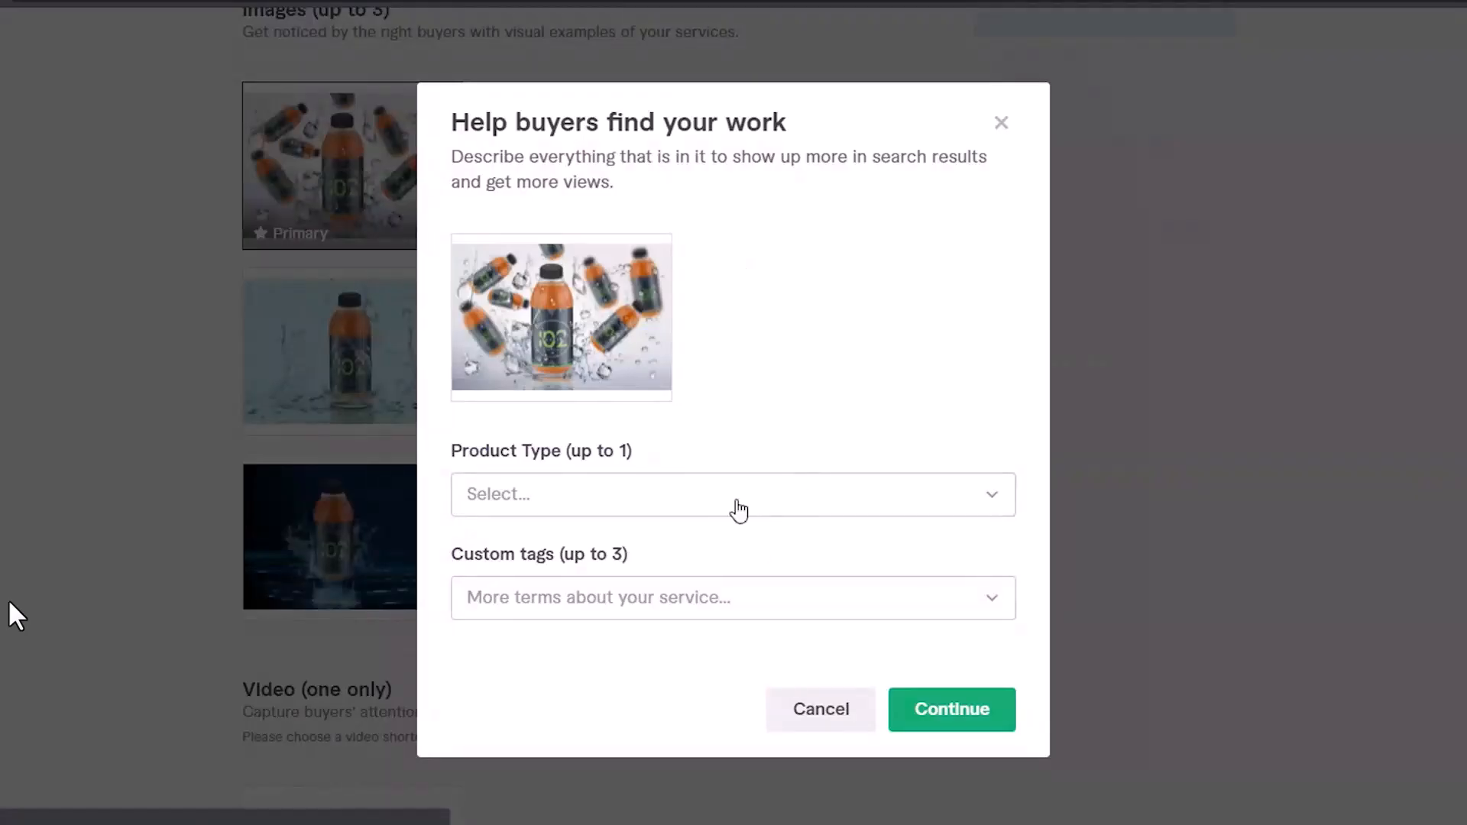
{"action": "left_click", "coordinate": [718, 494]}
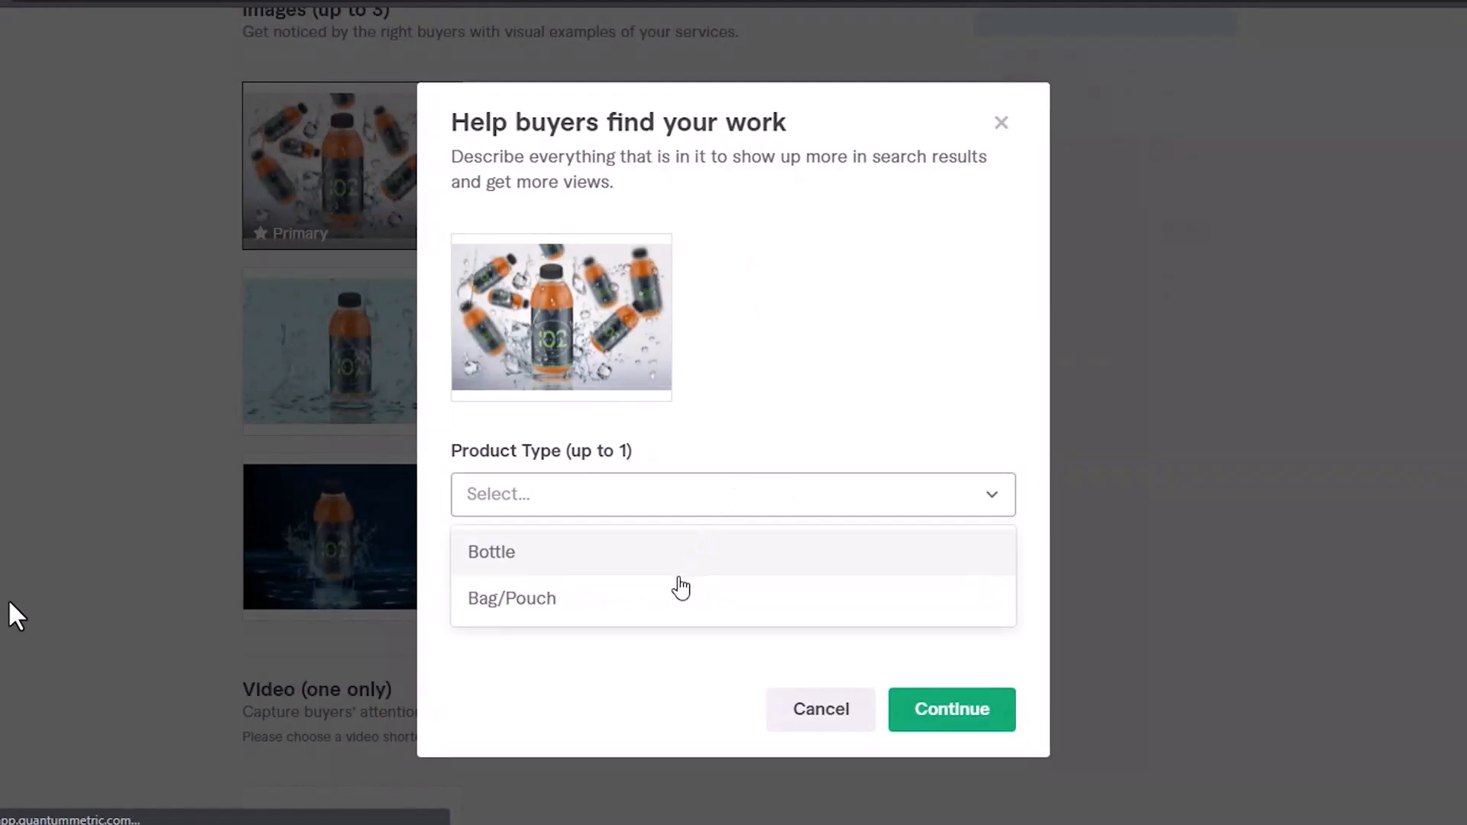
{"action": "left_click", "coordinate": [680, 563]}
{"action": "left_click", "coordinate": [584, 606]}
{"action": "type", "text": "D"}
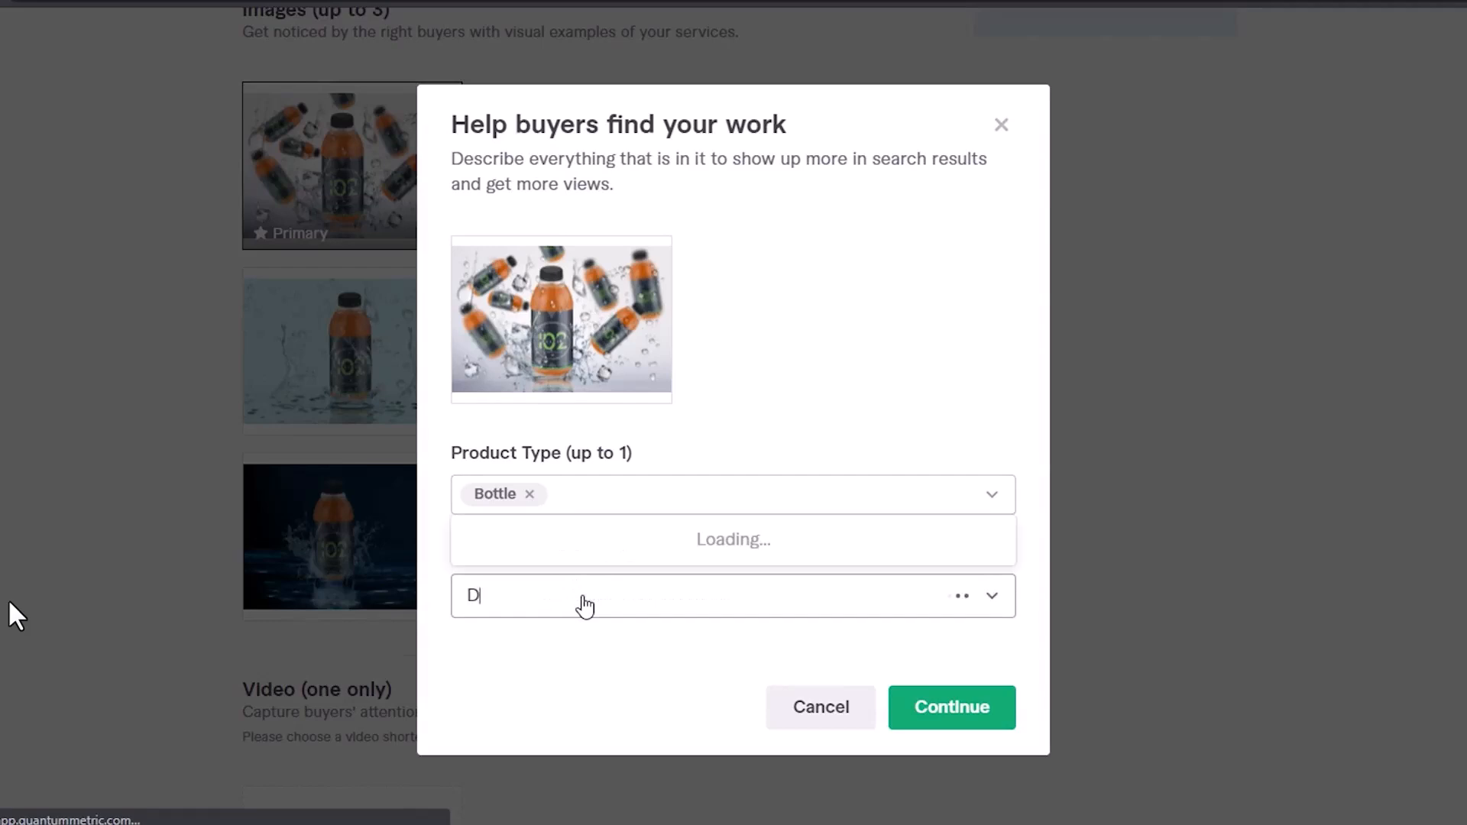
{"action": "type", "text": "rink mockup"}
{"action": "key", "text": "Return"}
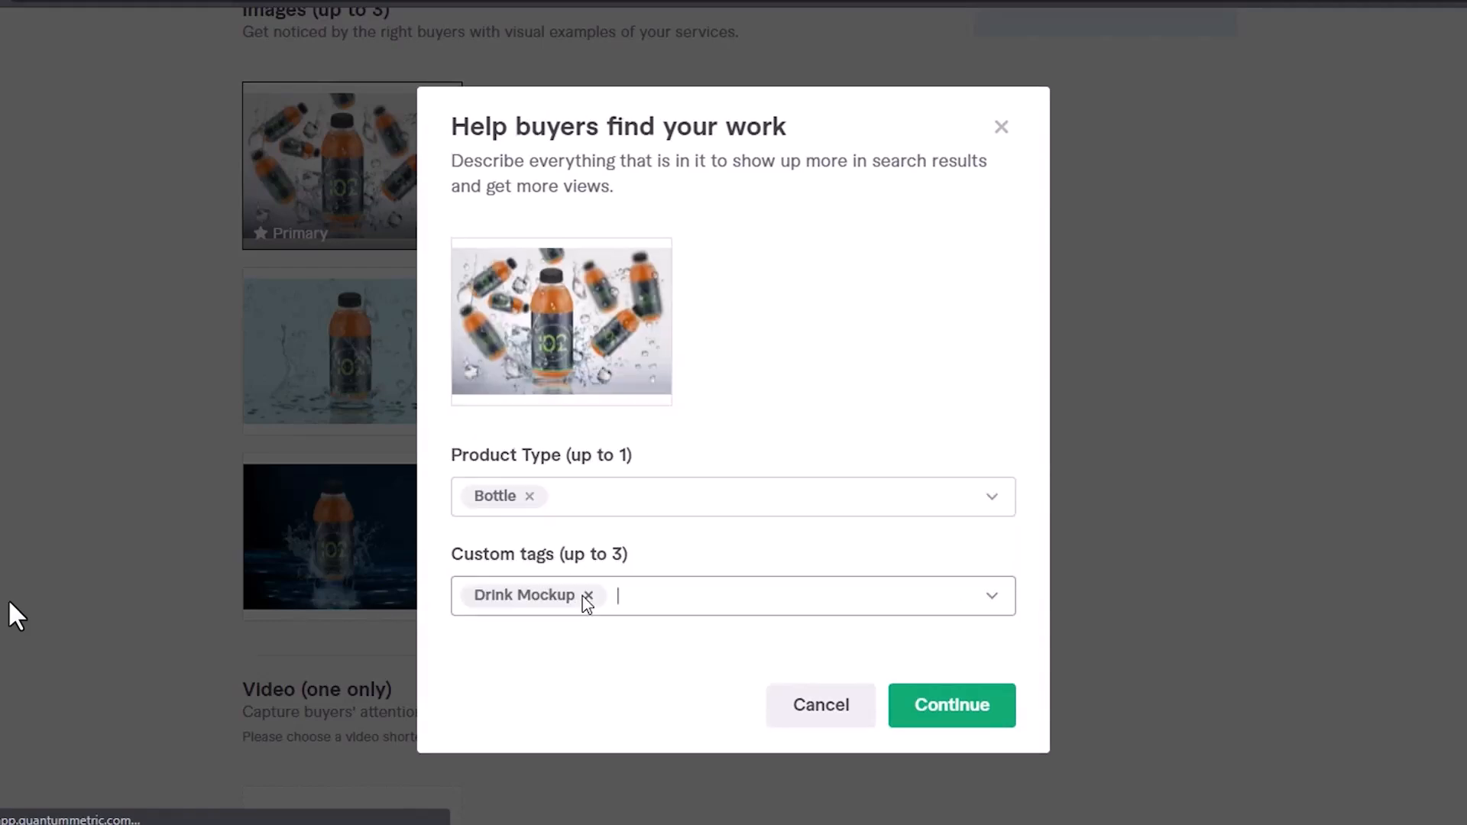
Step: Add the custom tags "Food Mockup" and "Product Mockup" to the primary image and save its tags
{"action": "type", "text": "Food moc"}
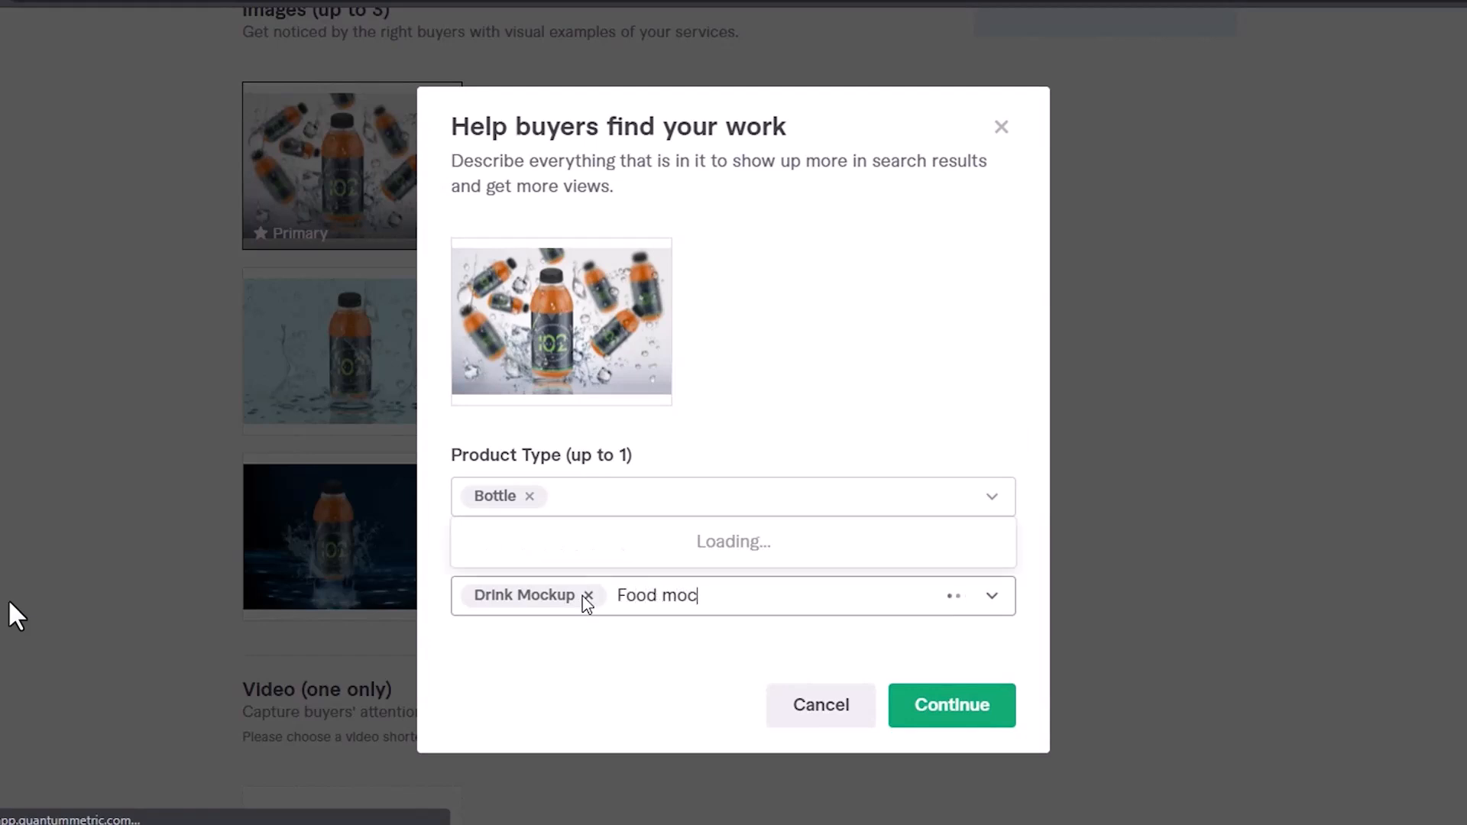
{"action": "type", "text": "kup"}
{"action": "key", "text": "Return"}
{"action": "type", "text": "Product"}
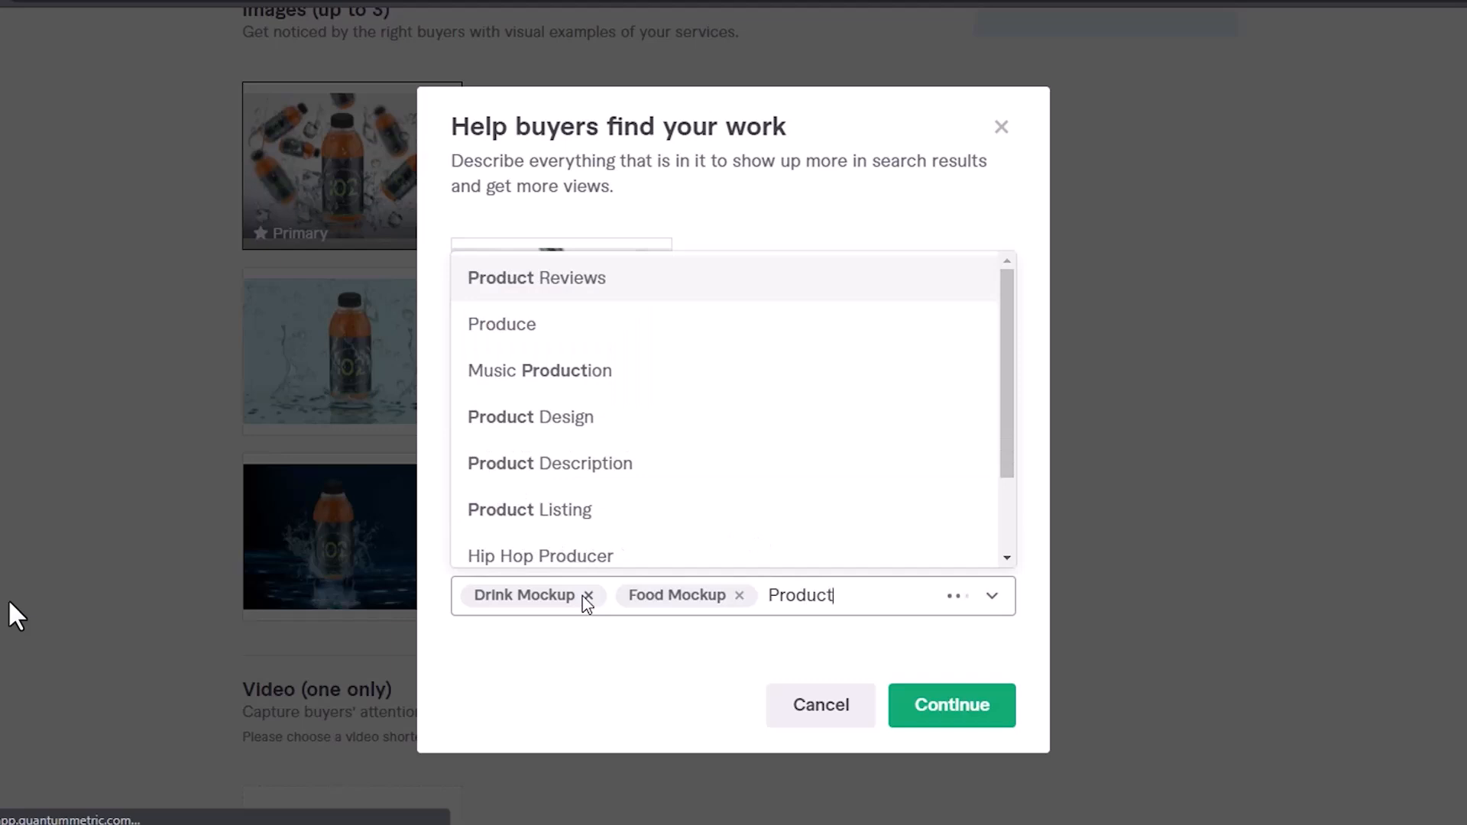
{"action": "type", "text": " mockup"}
{"action": "key", "text": "Return"}
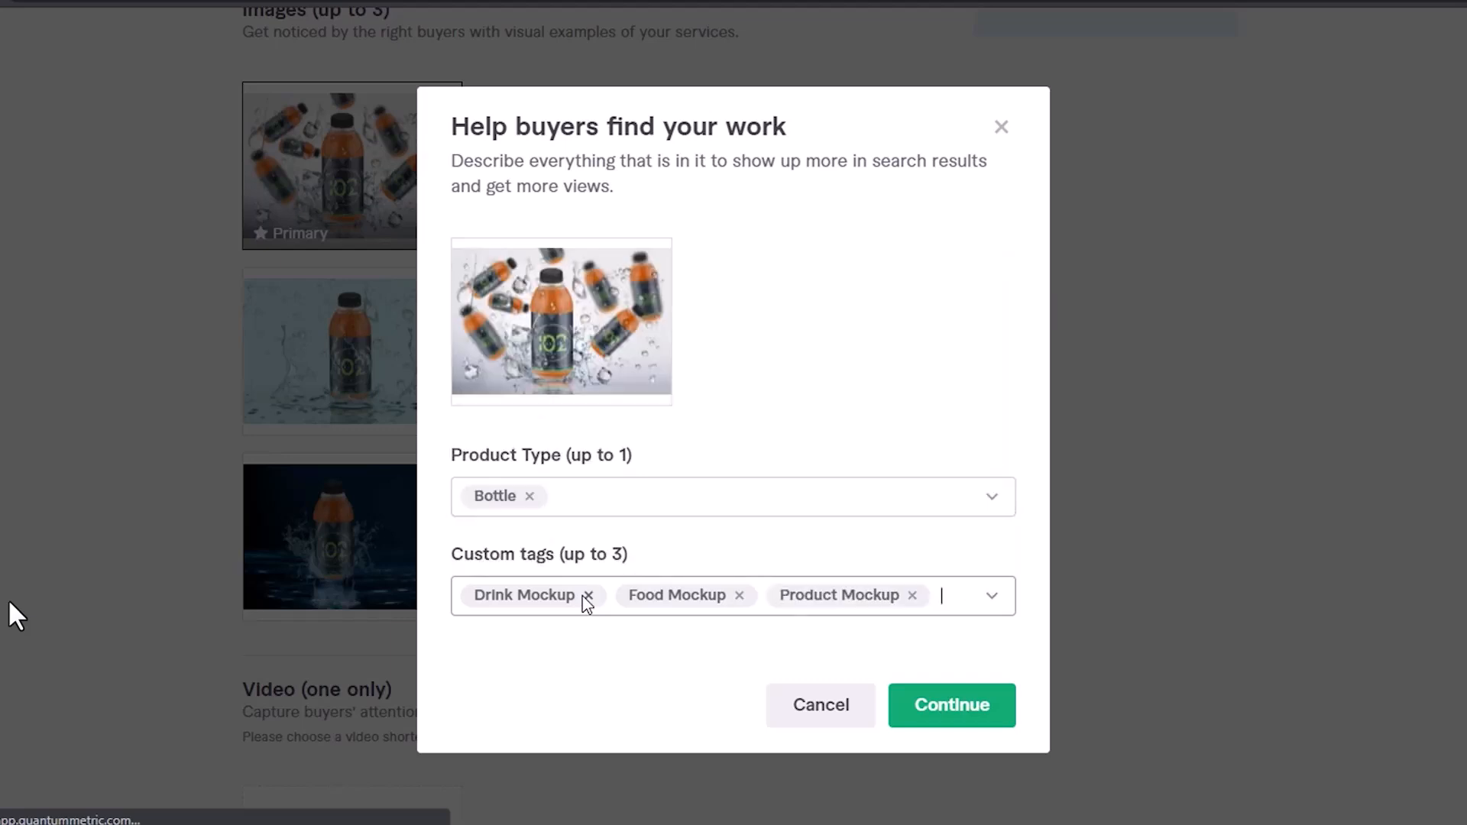
{"action": "left_click", "coordinate": [951, 709]}
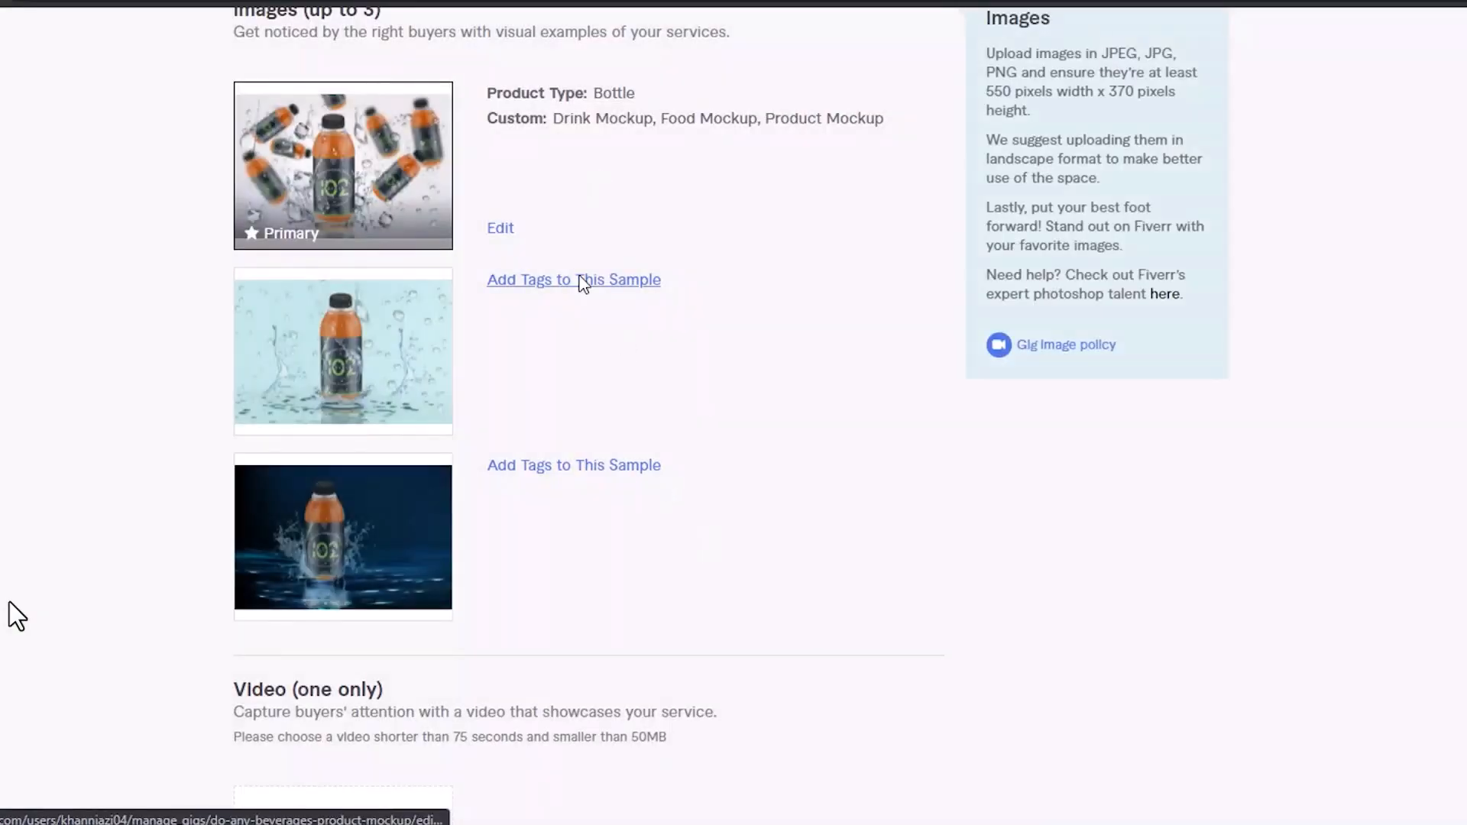
Step: For the second gallery image, set the product type to Bottle and add the custom tag "Product Mockup"
{"action": "left_click", "coordinate": [583, 280]}
{"action": "left_click", "coordinate": [671, 512]}
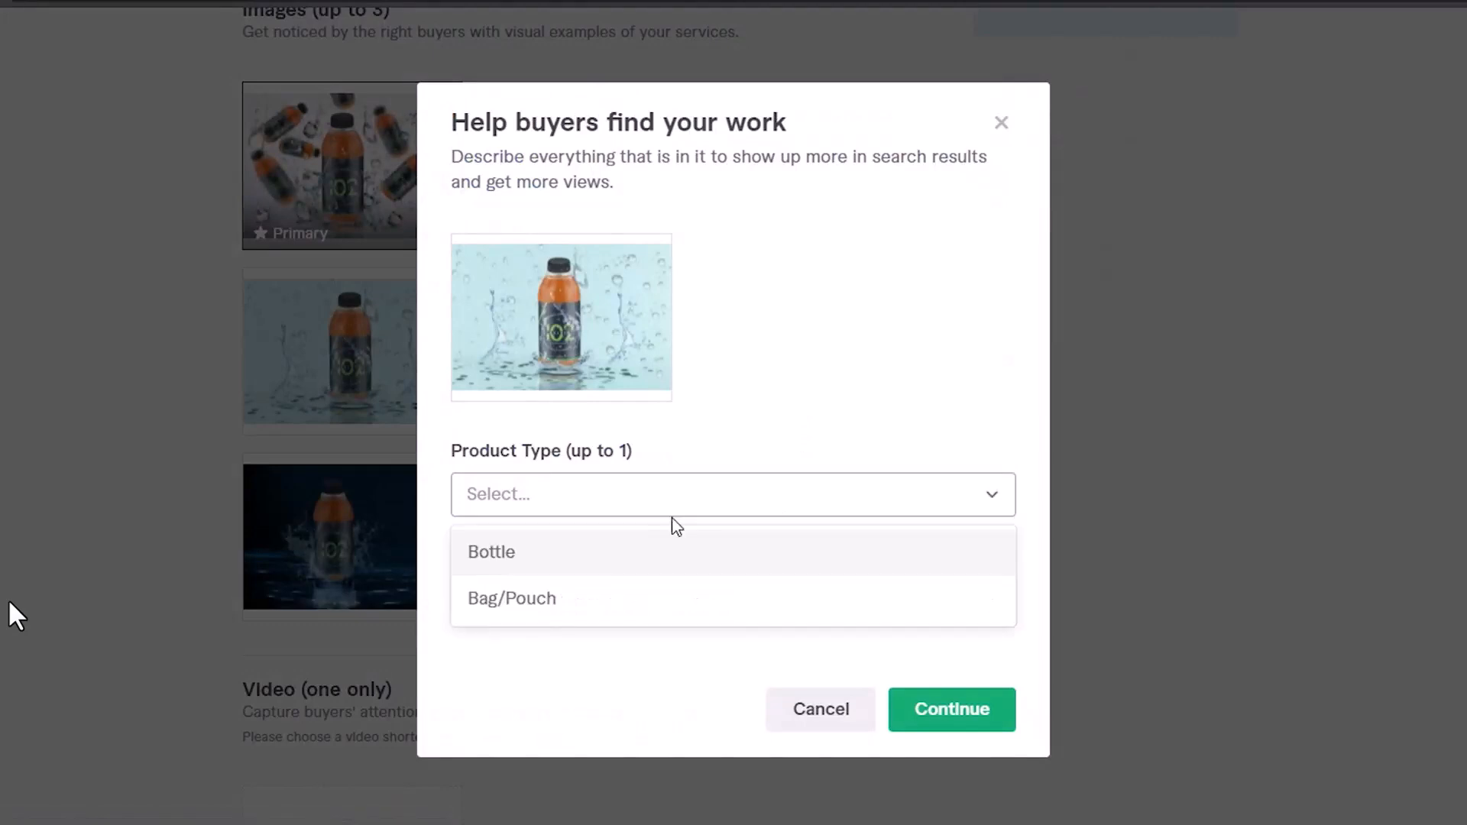
{"action": "left_click", "coordinate": [638, 555]}
{"action": "left_click", "coordinate": [726, 606]}
{"action": "type", "text": "Product mocku"}
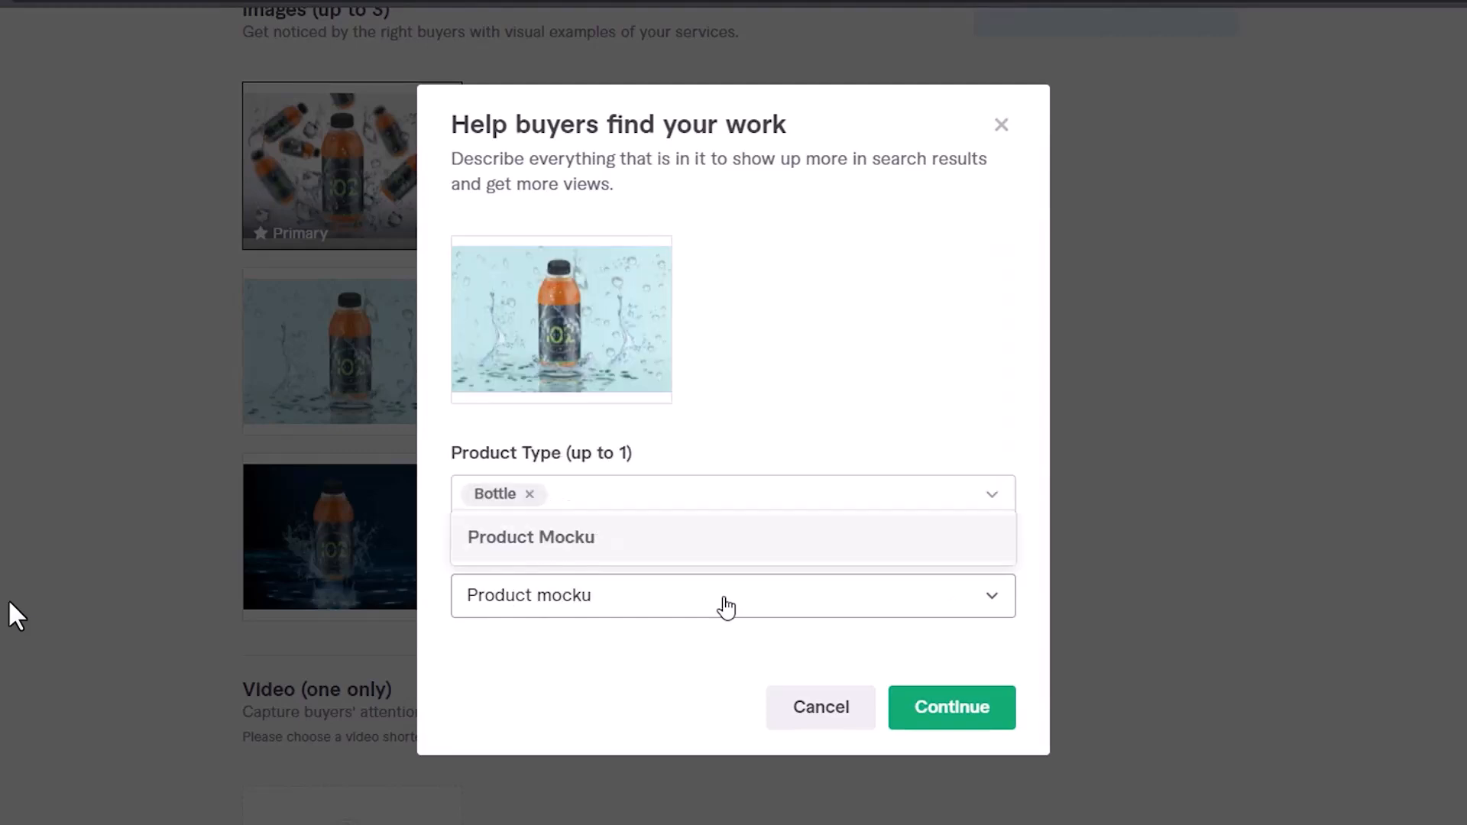
{"action": "type", "text": "p"}
{"action": "key", "text": "Return"}
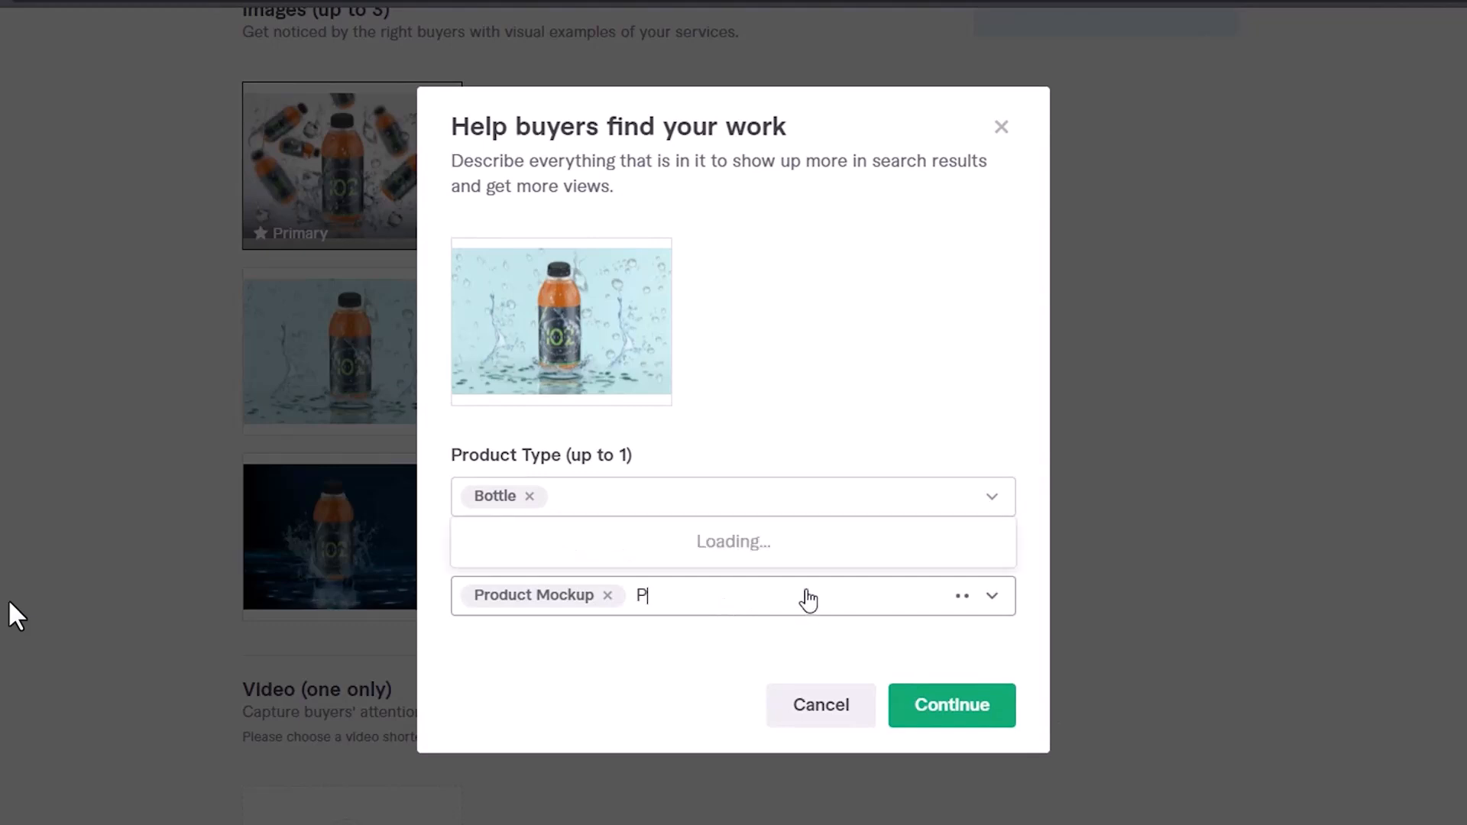
Step: Add the custom tags "Product Packaging" and "3d Mockup" to the second image and save its tags
{"action": "type", "text": "Product packaging\\"}
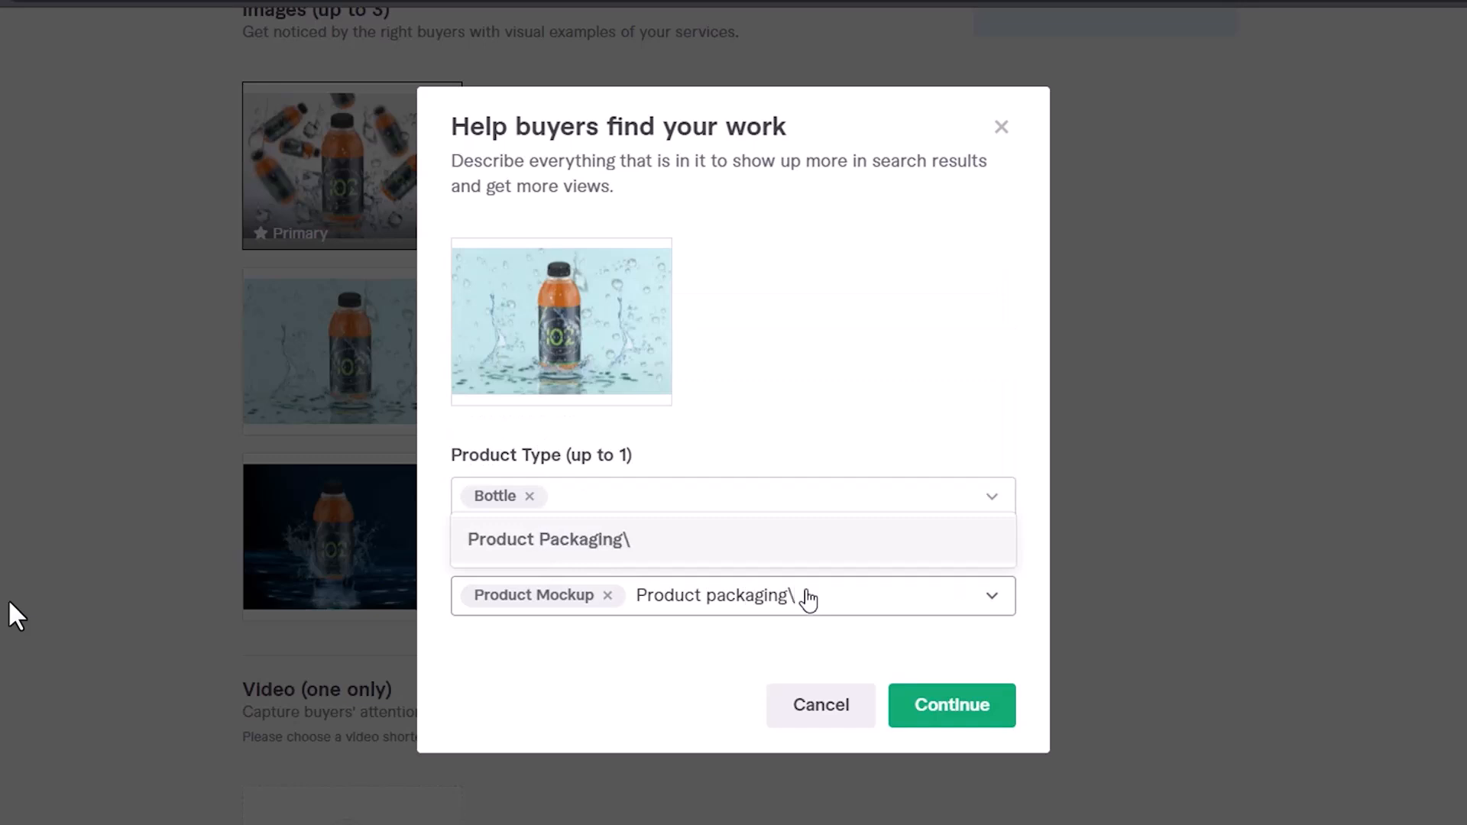
{"action": "key", "text": "BackSpace"}
{"action": "key", "text": "Return"}
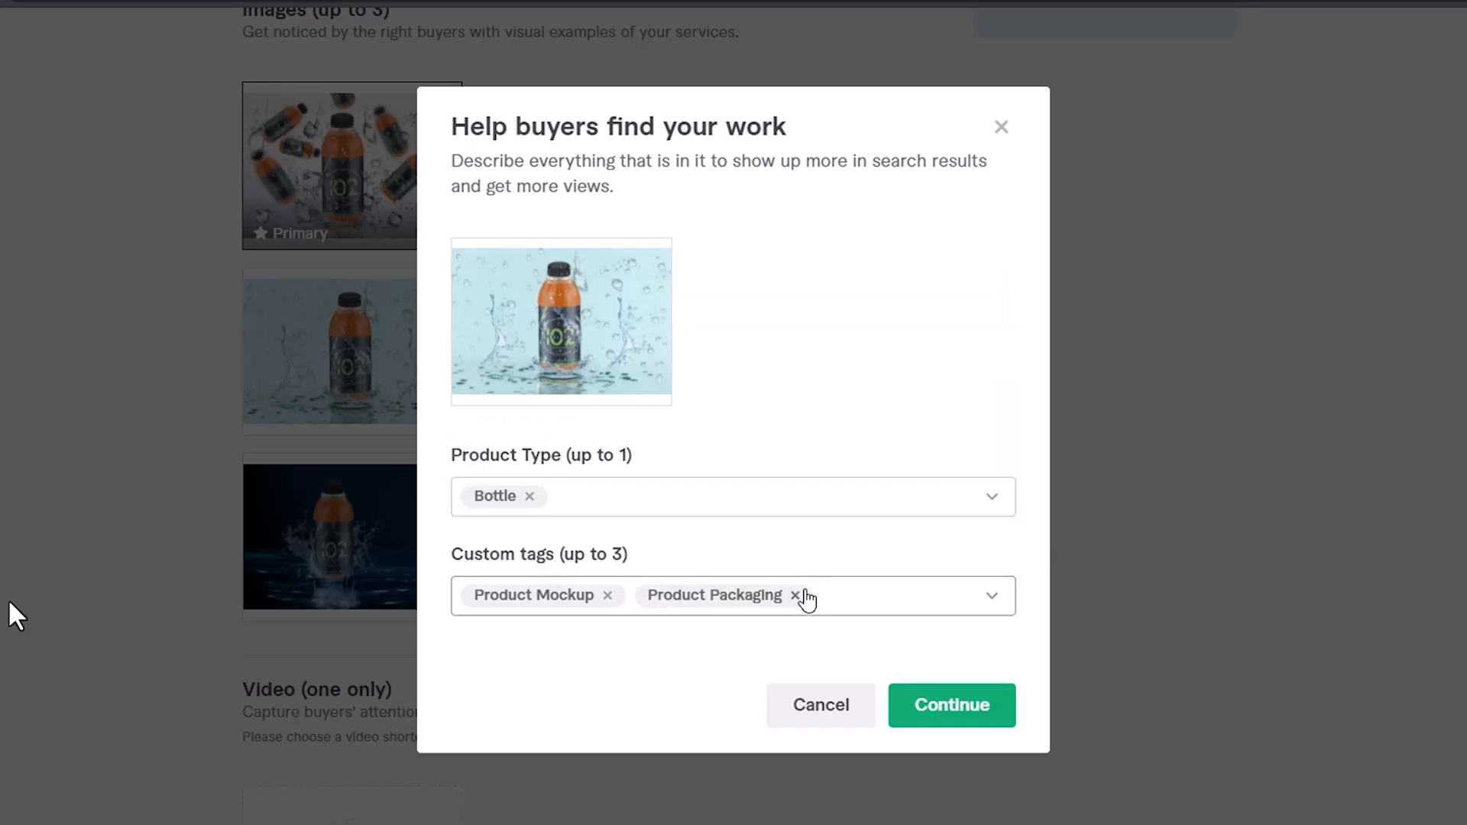
{"action": "type", "text": "3D moc"}
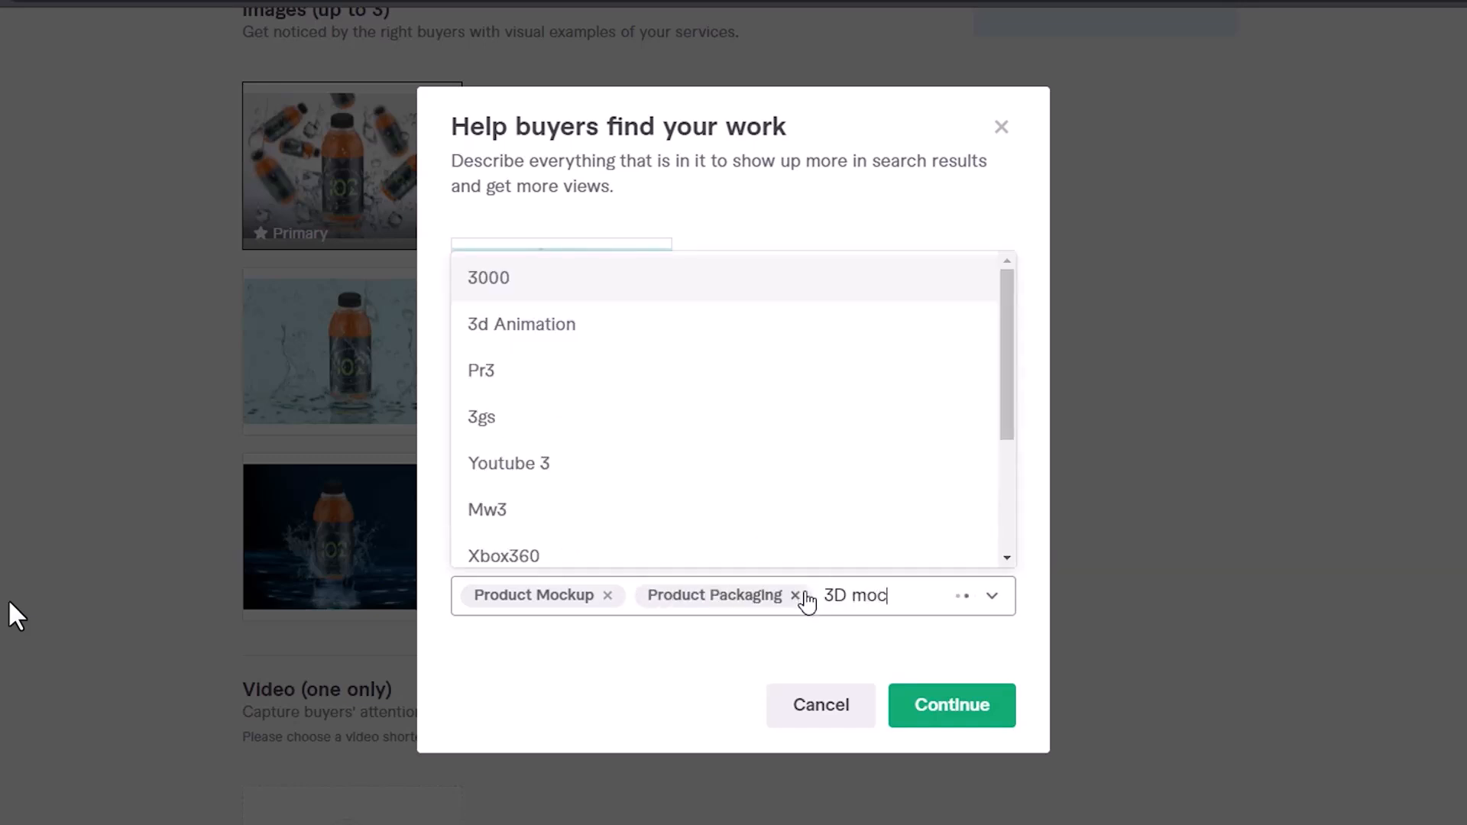
{"action": "type", "text": "kup"}
{"action": "key", "text": "Return"}
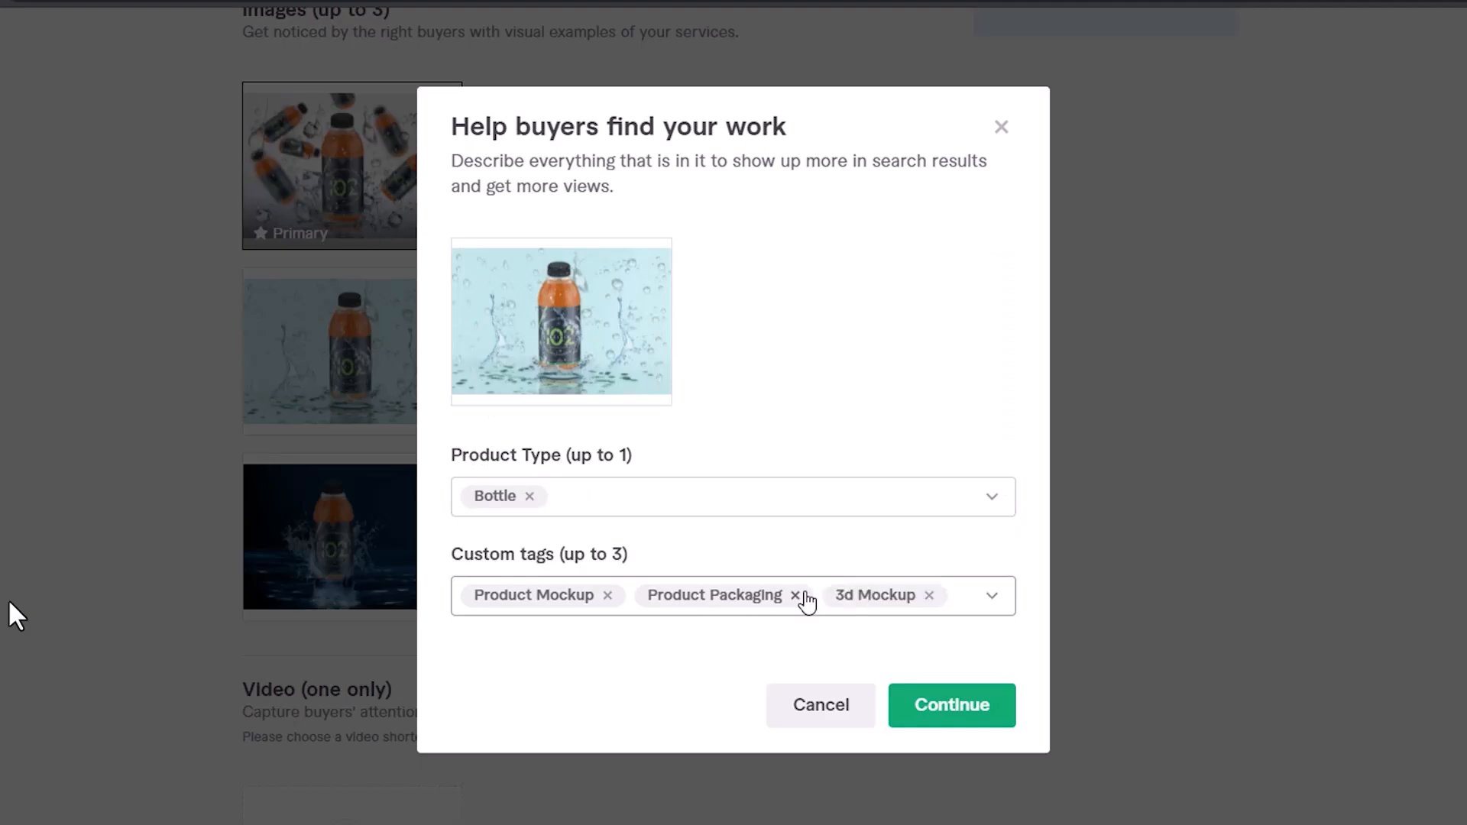
{"action": "left_click", "coordinate": [946, 707]}
Step: For the third gallery image, set the product type to Bottle and add the custom tag "3d Mockup"
{"action": "left_click", "coordinate": [603, 473]}
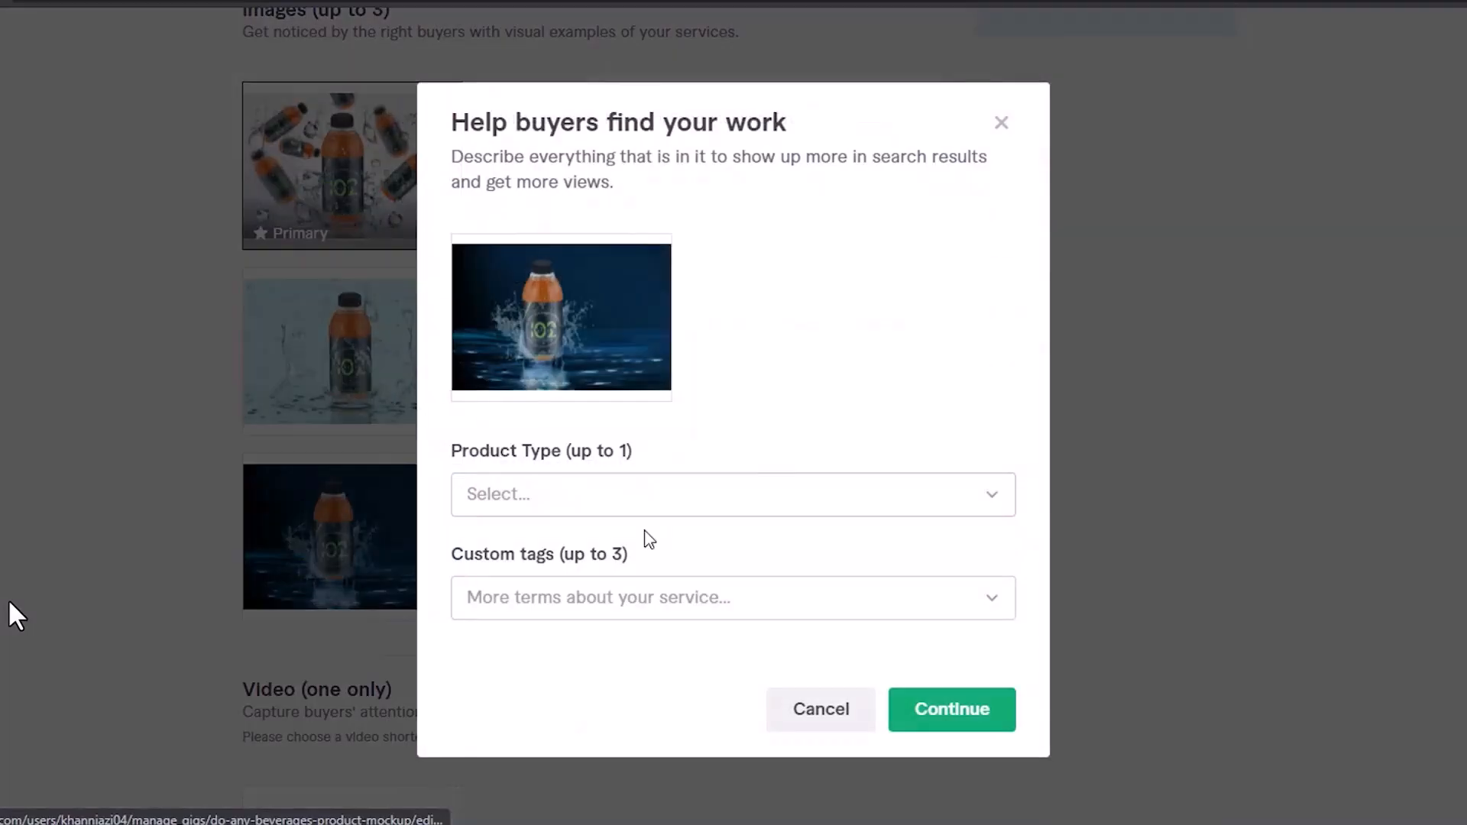
{"action": "left_click", "coordinate": [667, 512]}
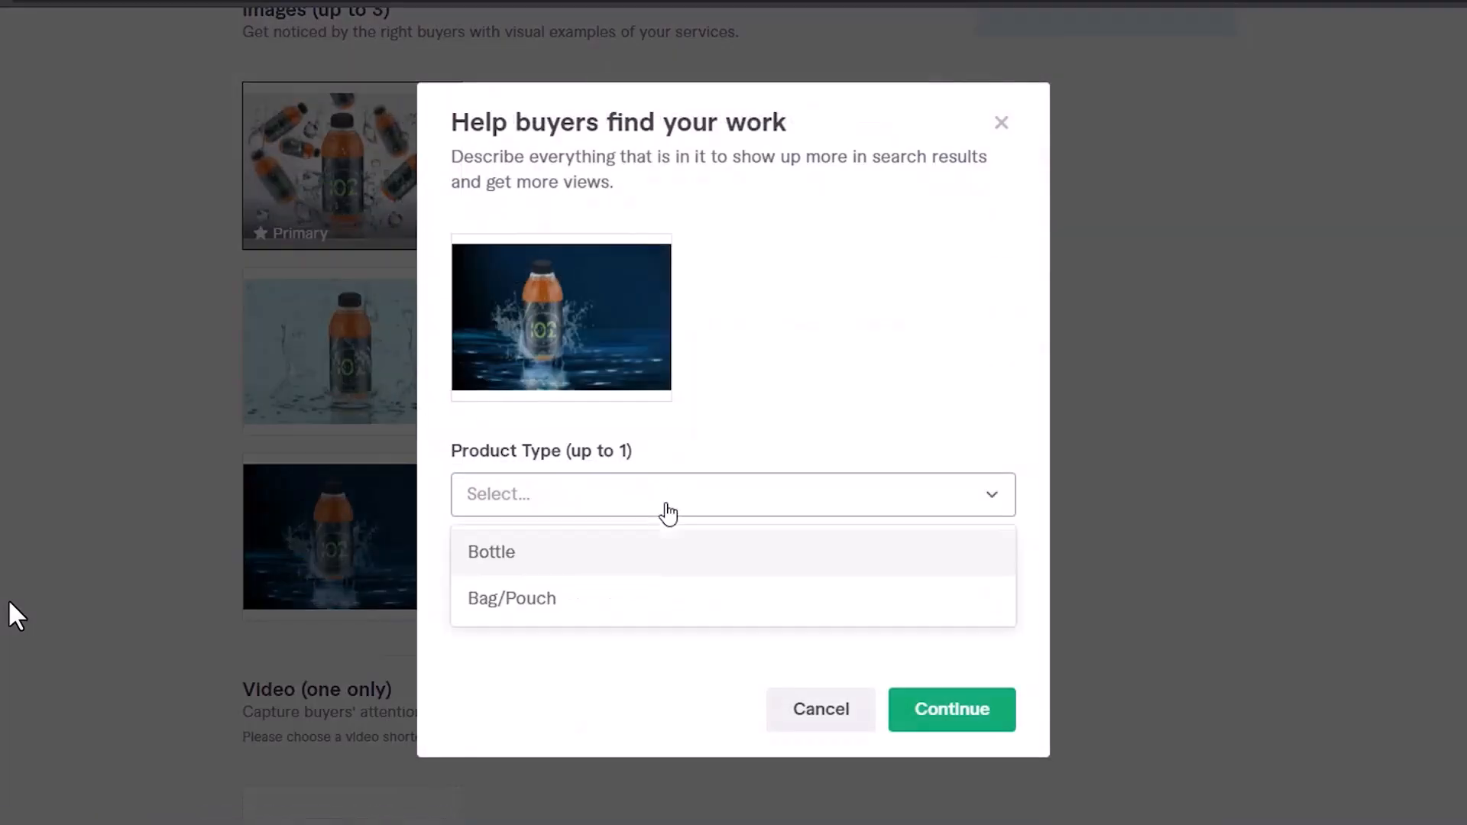
{"action": "left_click", "coordinate": [636, 567]}
{"action": "left_click", "coordinate": [632, 604]}
{"action": "type", "text": "3D mockup"}
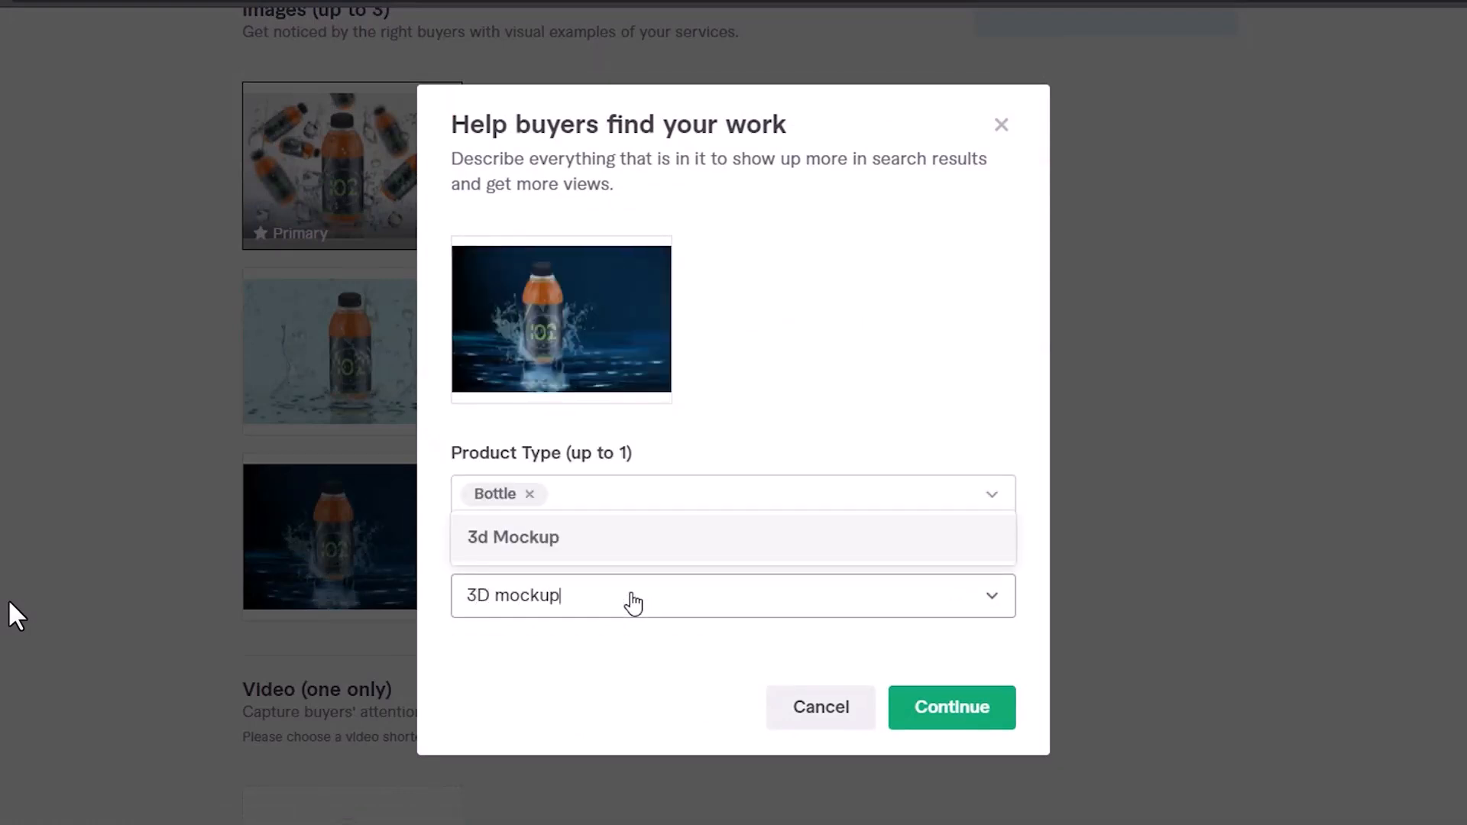
{"action": "key", "text": "Return"}
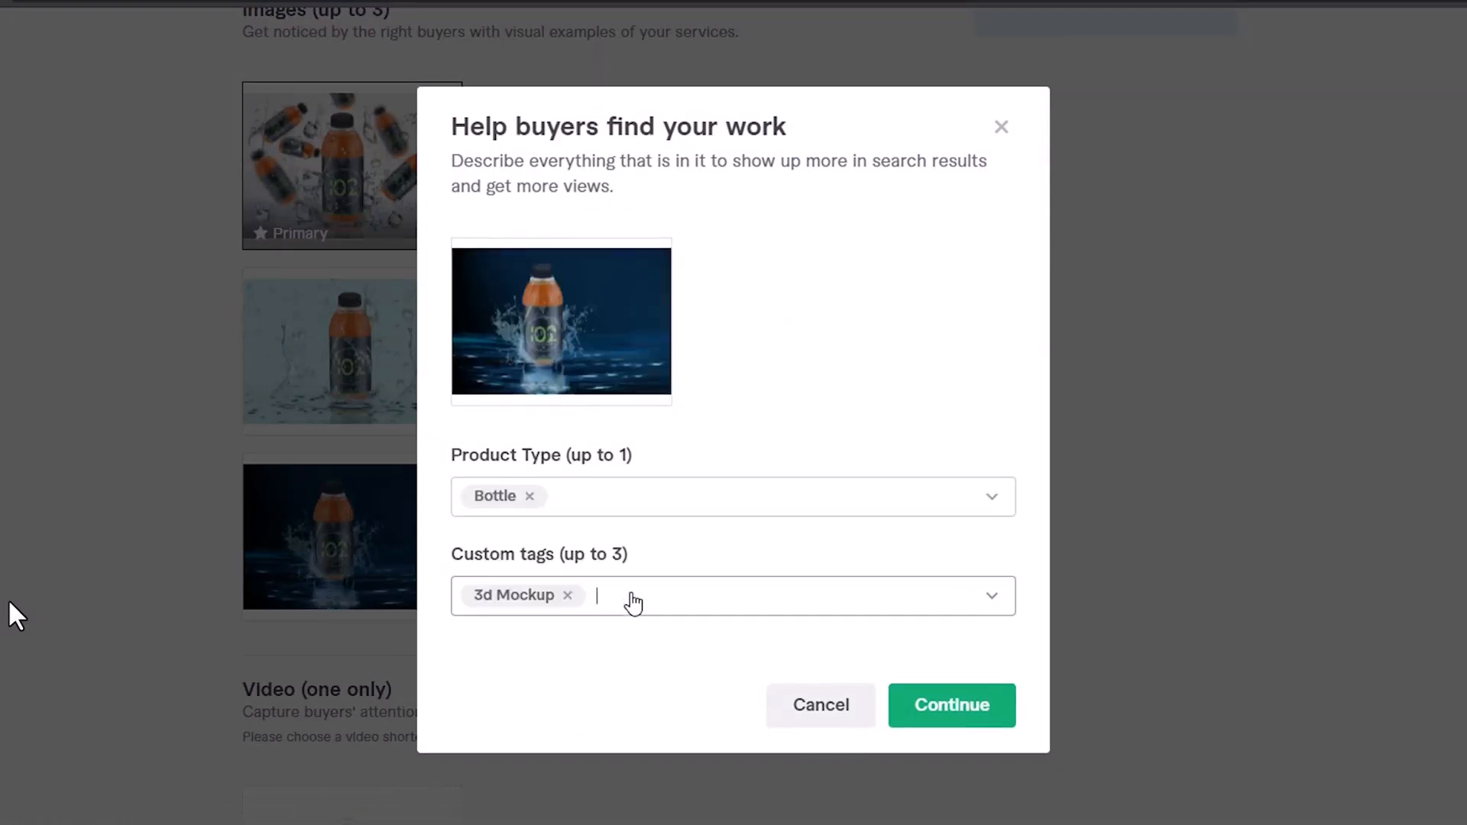
Step: Add the custom tag "3d Design" to the third gallery image
{"action": "type", "text": "3D "}
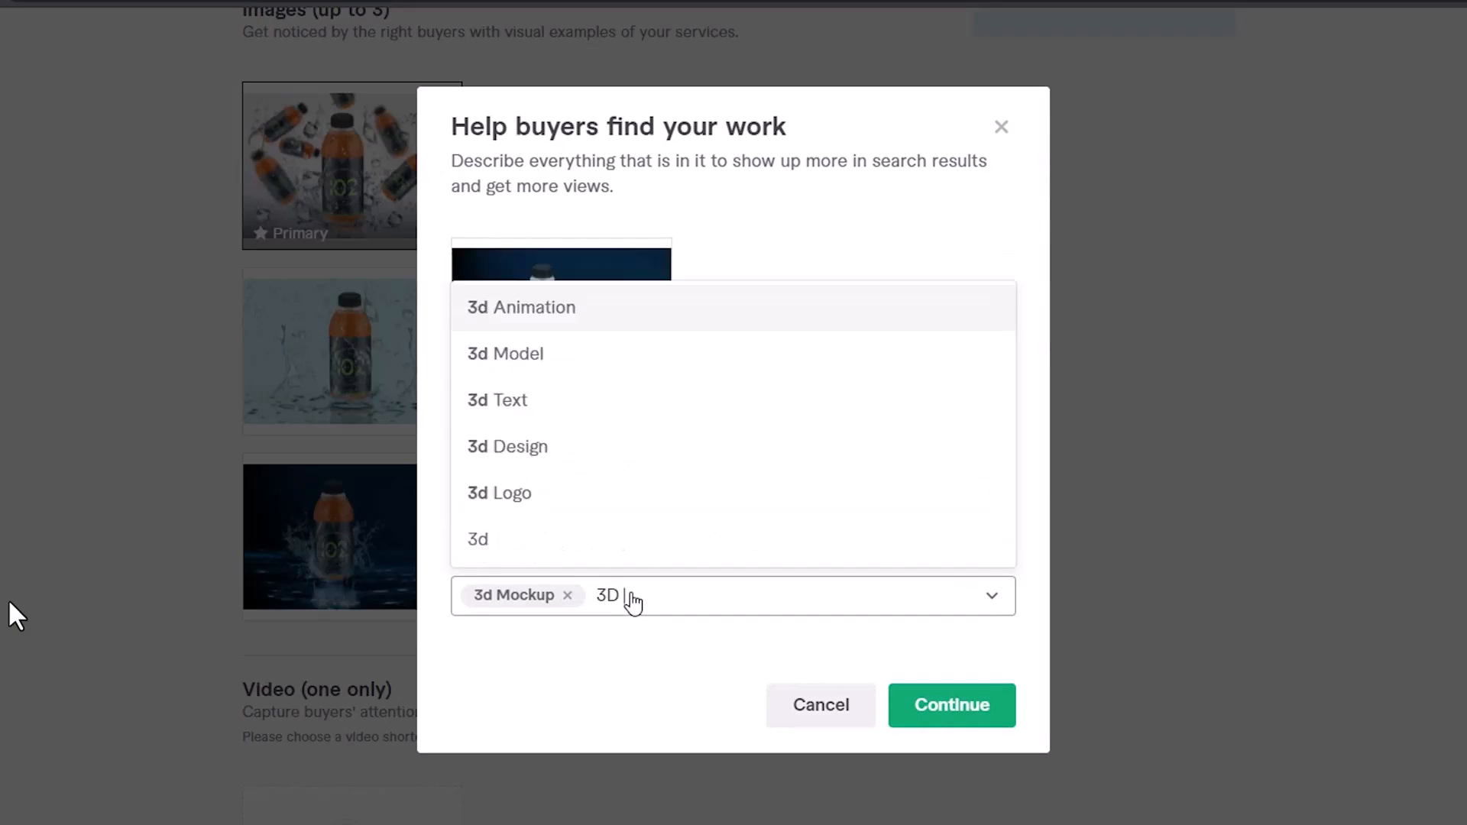
{"action": "type", "text": "desijg"}
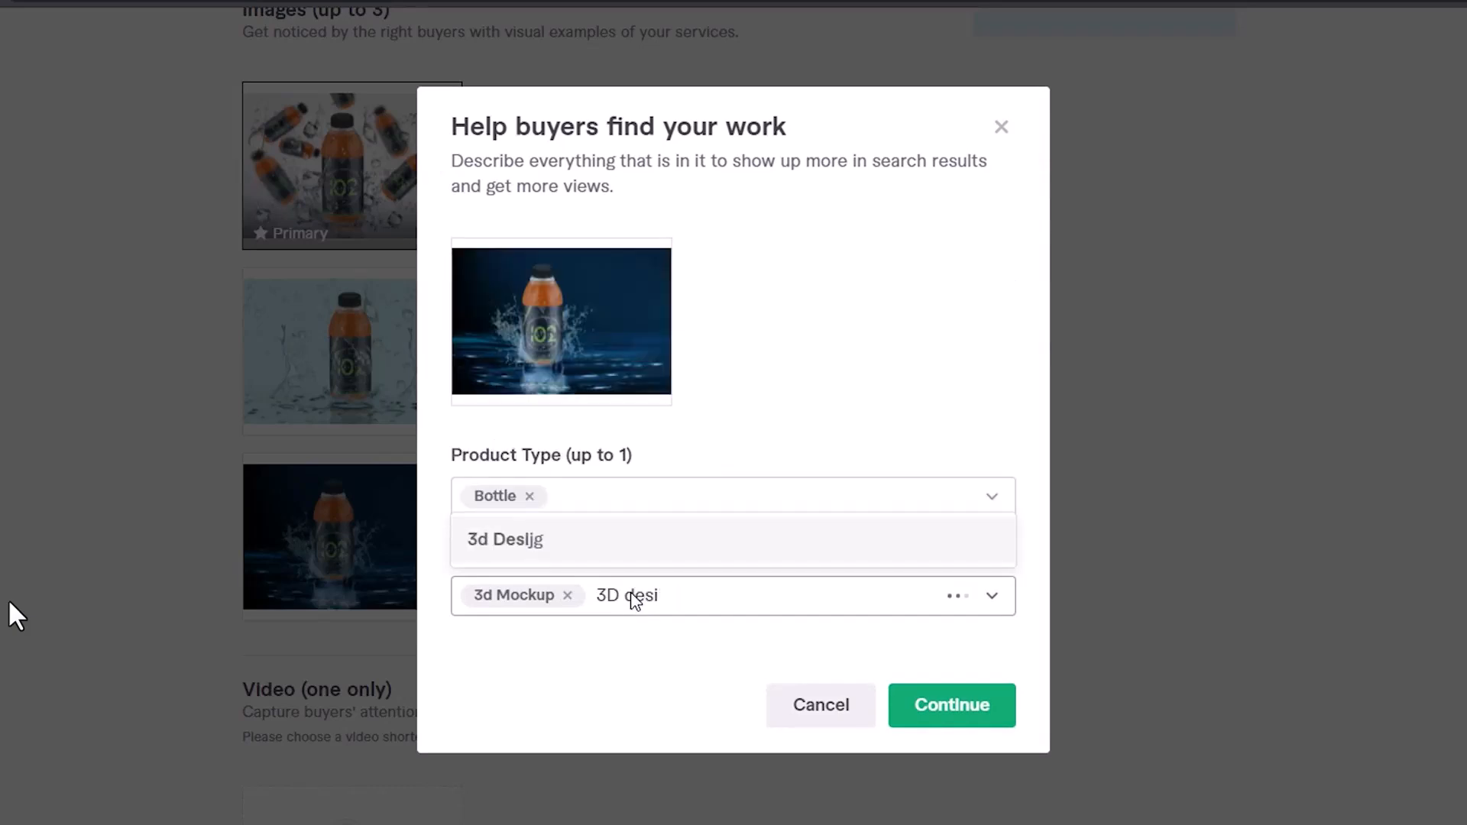
{"action": "key", "text": "BackSpace"}
{"action": "type", "text": "ign,"}
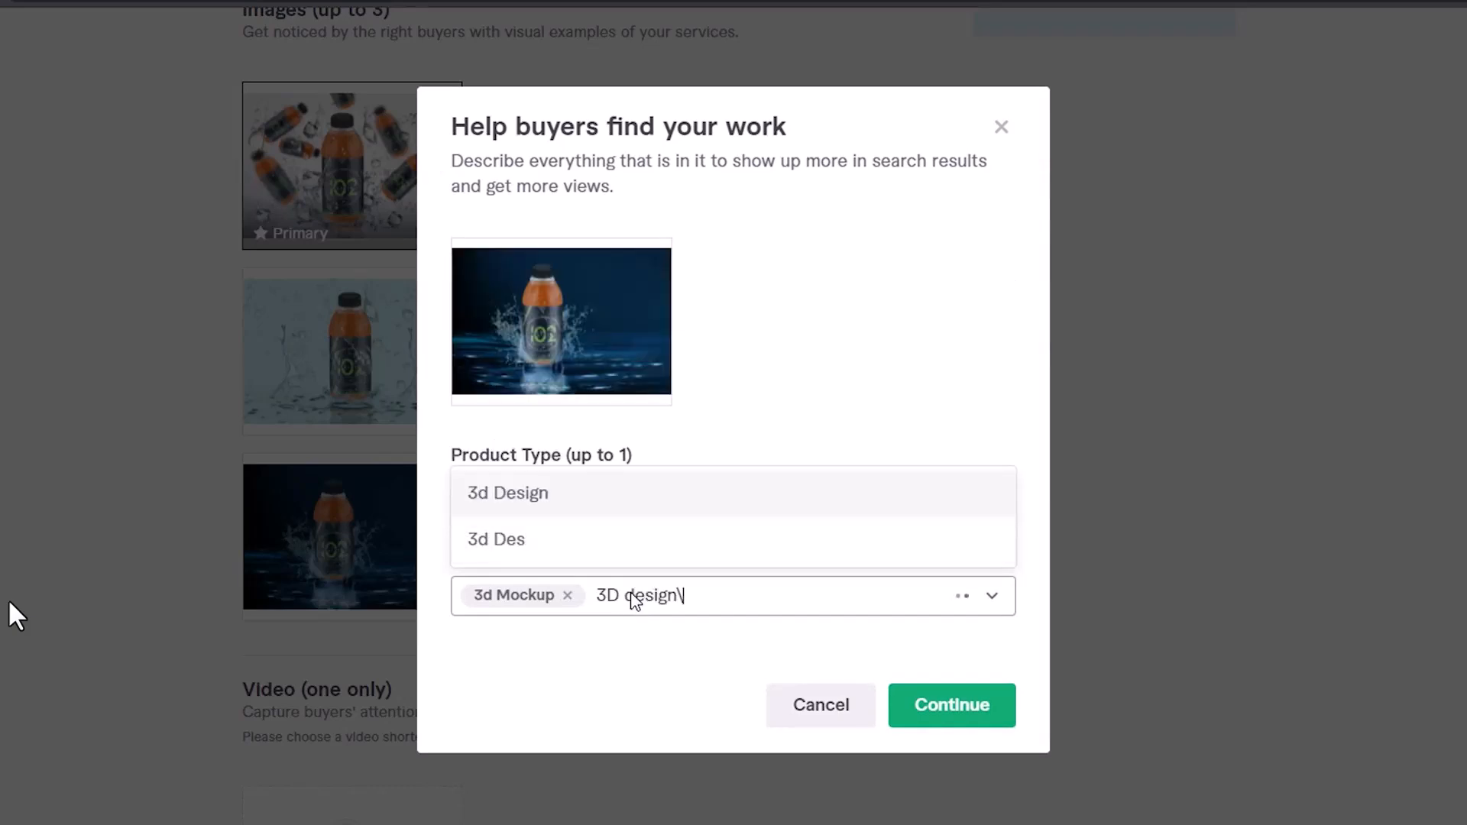
{"action": "key", "text": "Return"}
{"action": "type", "text": "3"}
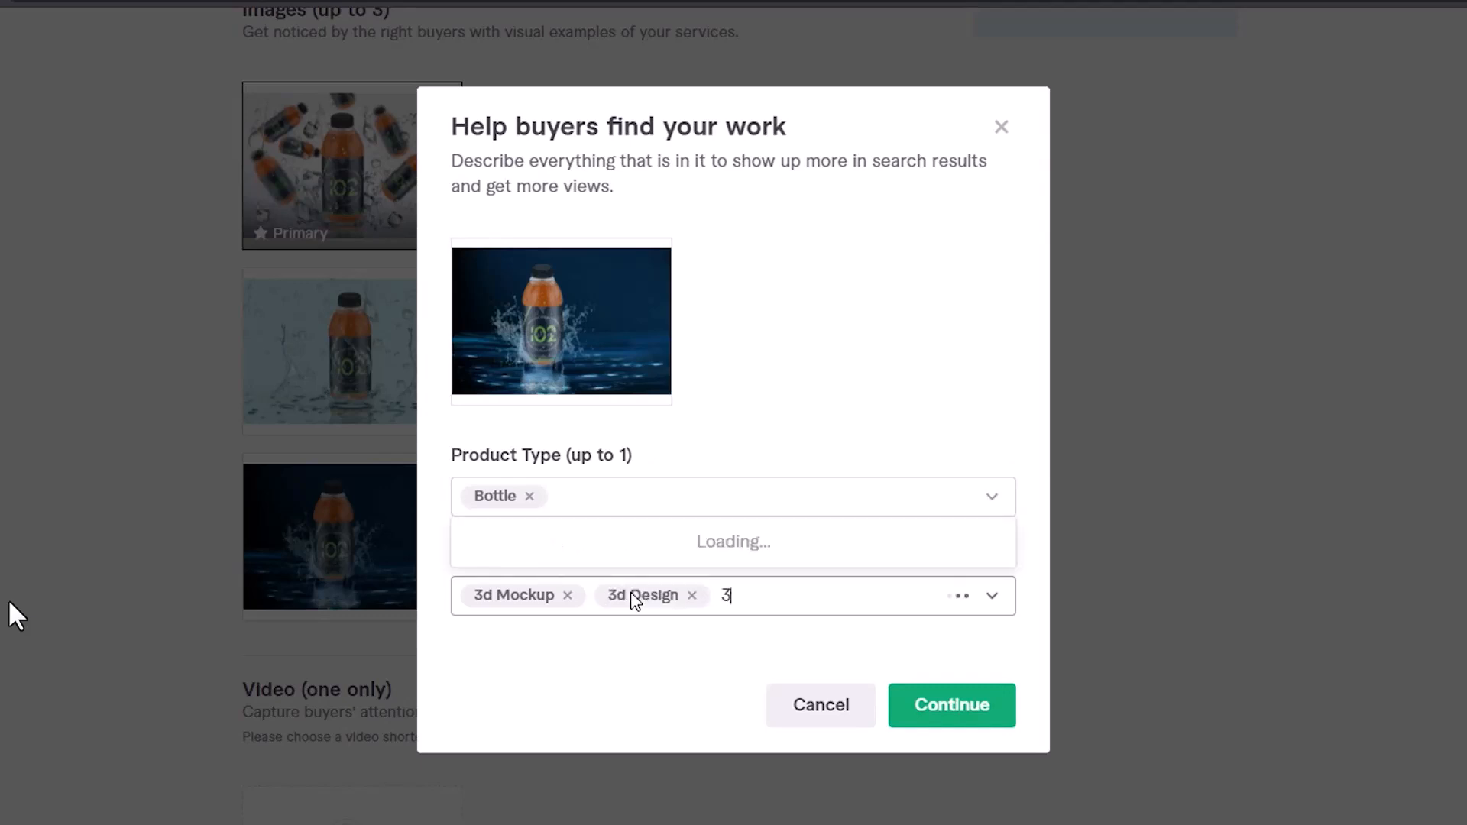
{"action": "type", "text": "D mo"}
{"action": "key", "text": "BackSpace"}
{"action": "key", "text": "BackSpace"}
{"action": "key", "text": "BackSpace"}
{"action": "key", "text": "BackSpace"}
{"action": "key", "text": "BackSpace"}
Step: Add the custom tag "Amazon Product" to the third image and save its tags
{"action": "left_click", "coordinate": [900, 590]}
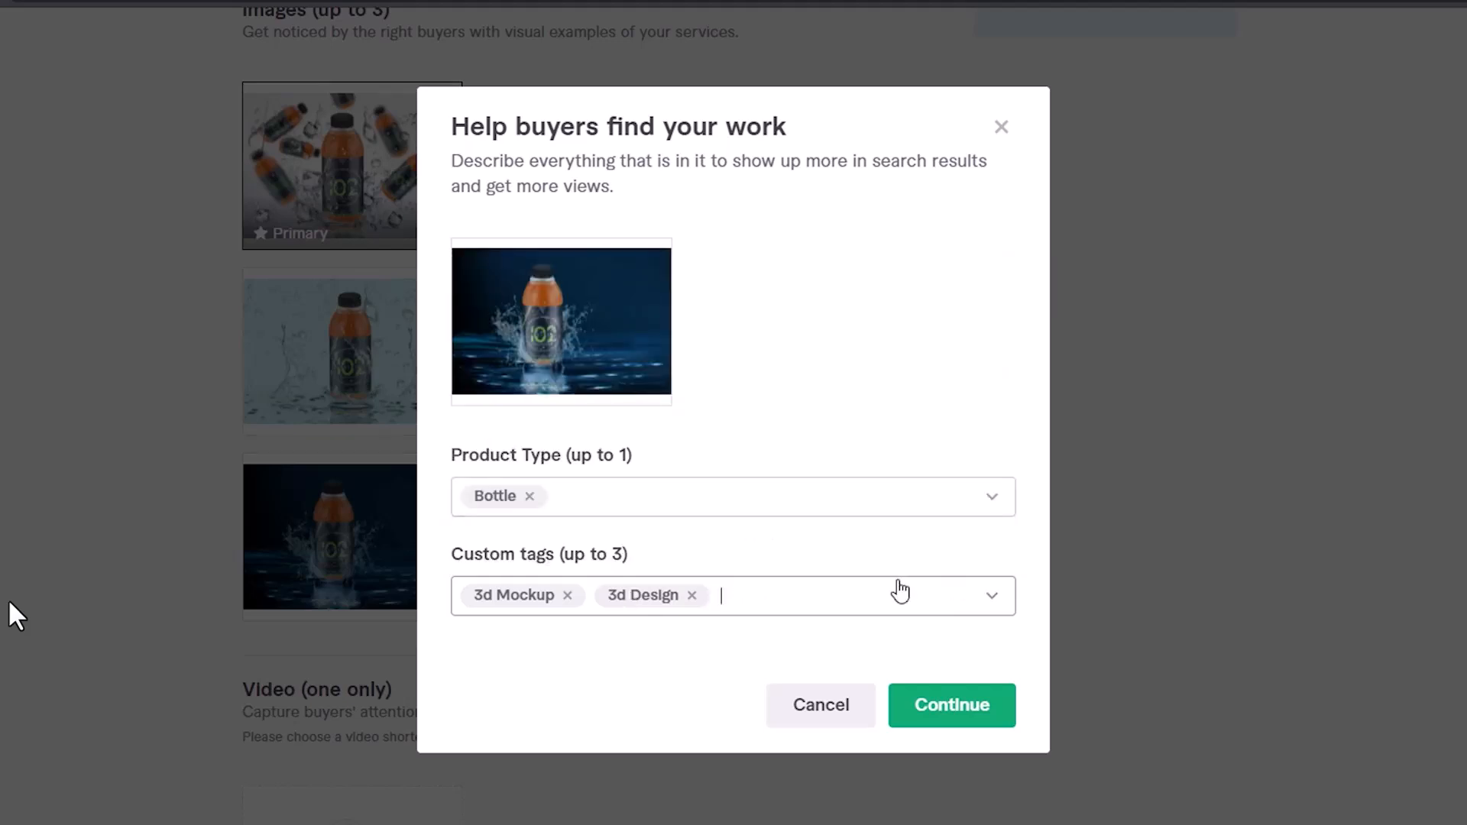
{"action": "type", "text": "Amazon "}
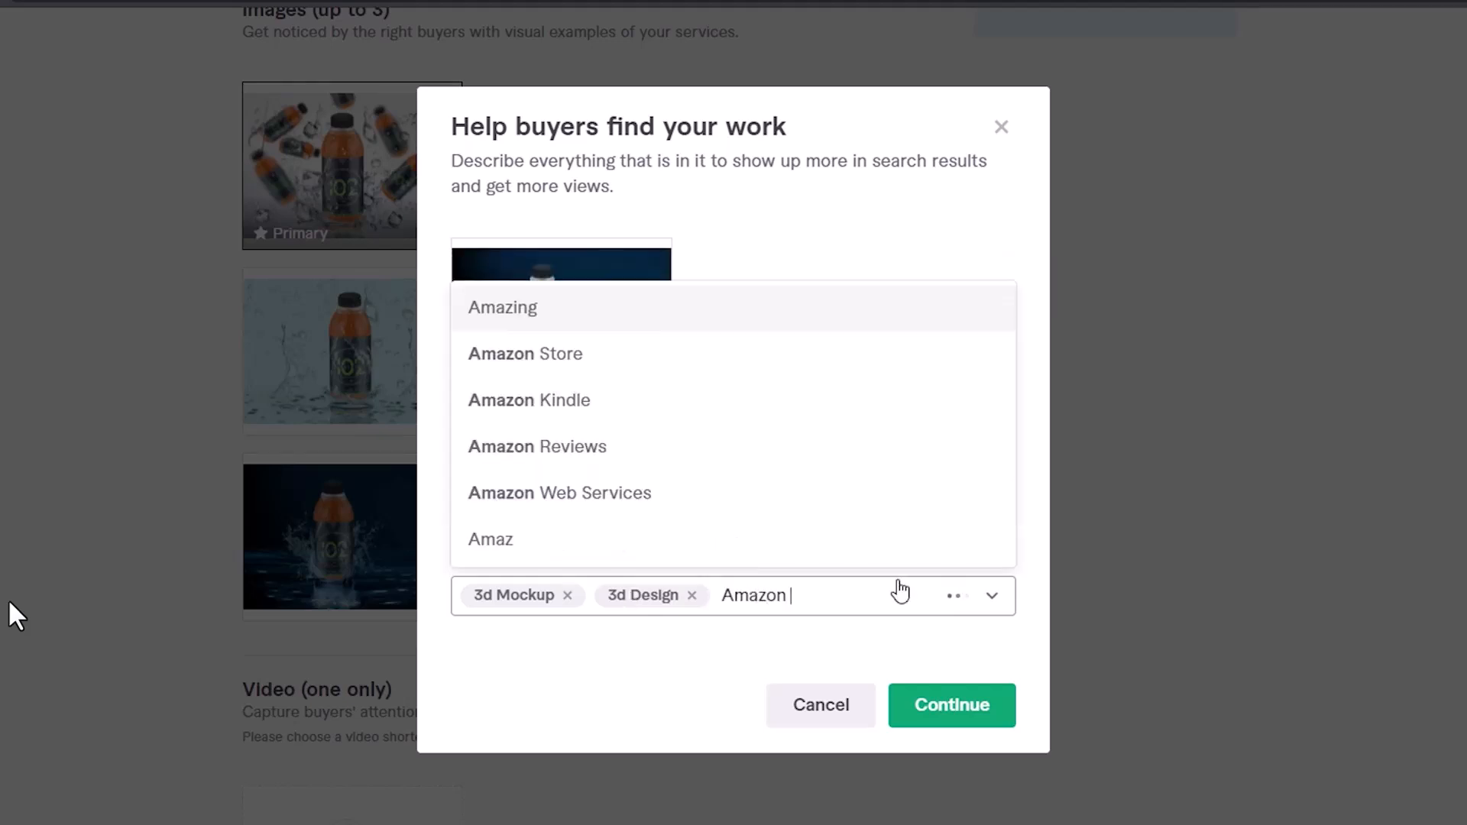
{"action": "type", "text": "product"}
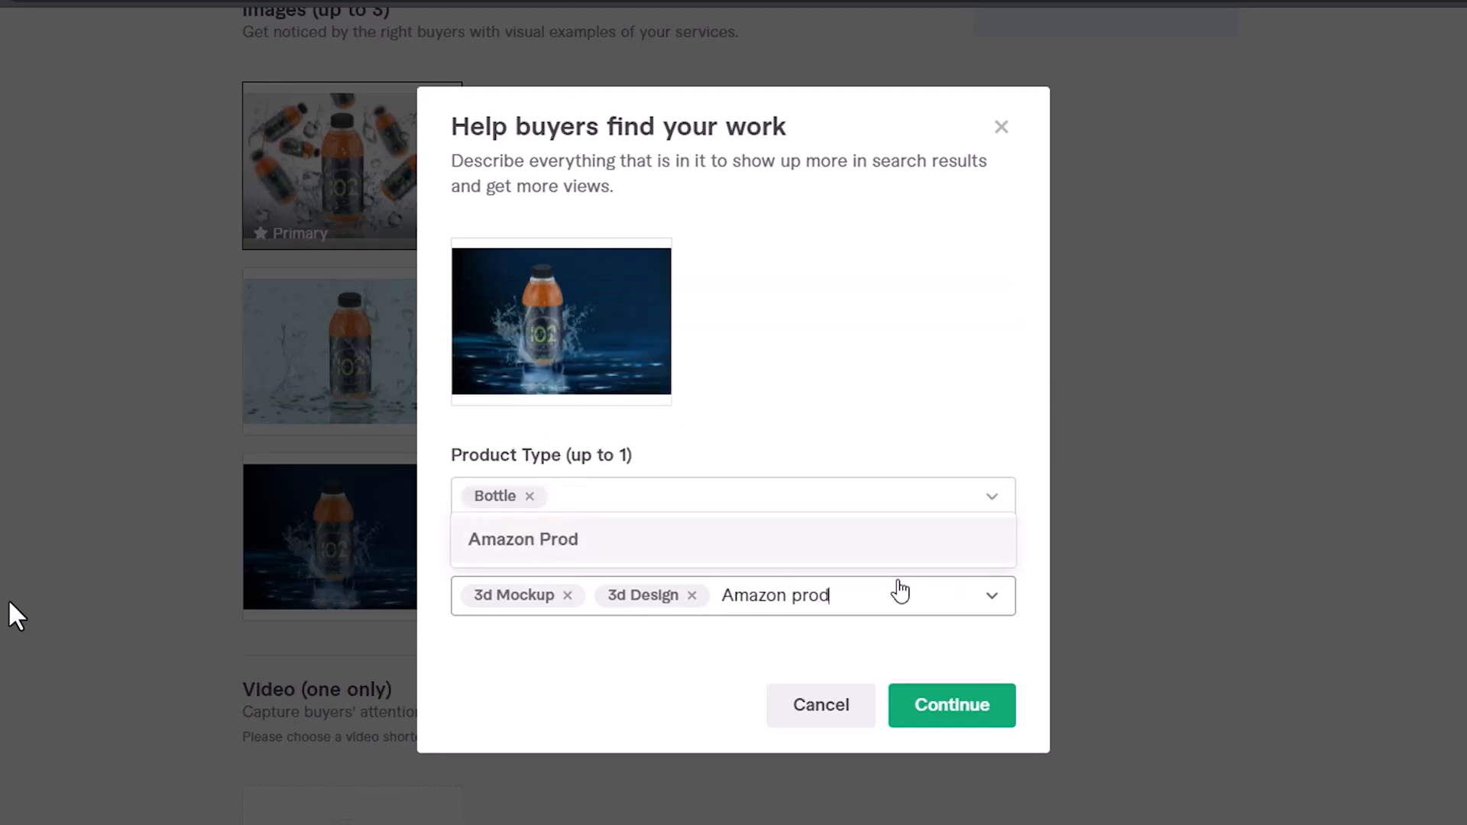
{"action": "left_click", "coordinate": [952, 705]}
Step: Accept the declaration that the gallery materials are original work to save the gallery, and publish the gig
{"action": "scroll", "coordinate": [818, 511], "scroll_direction": "down", "scroll_amount": 10}
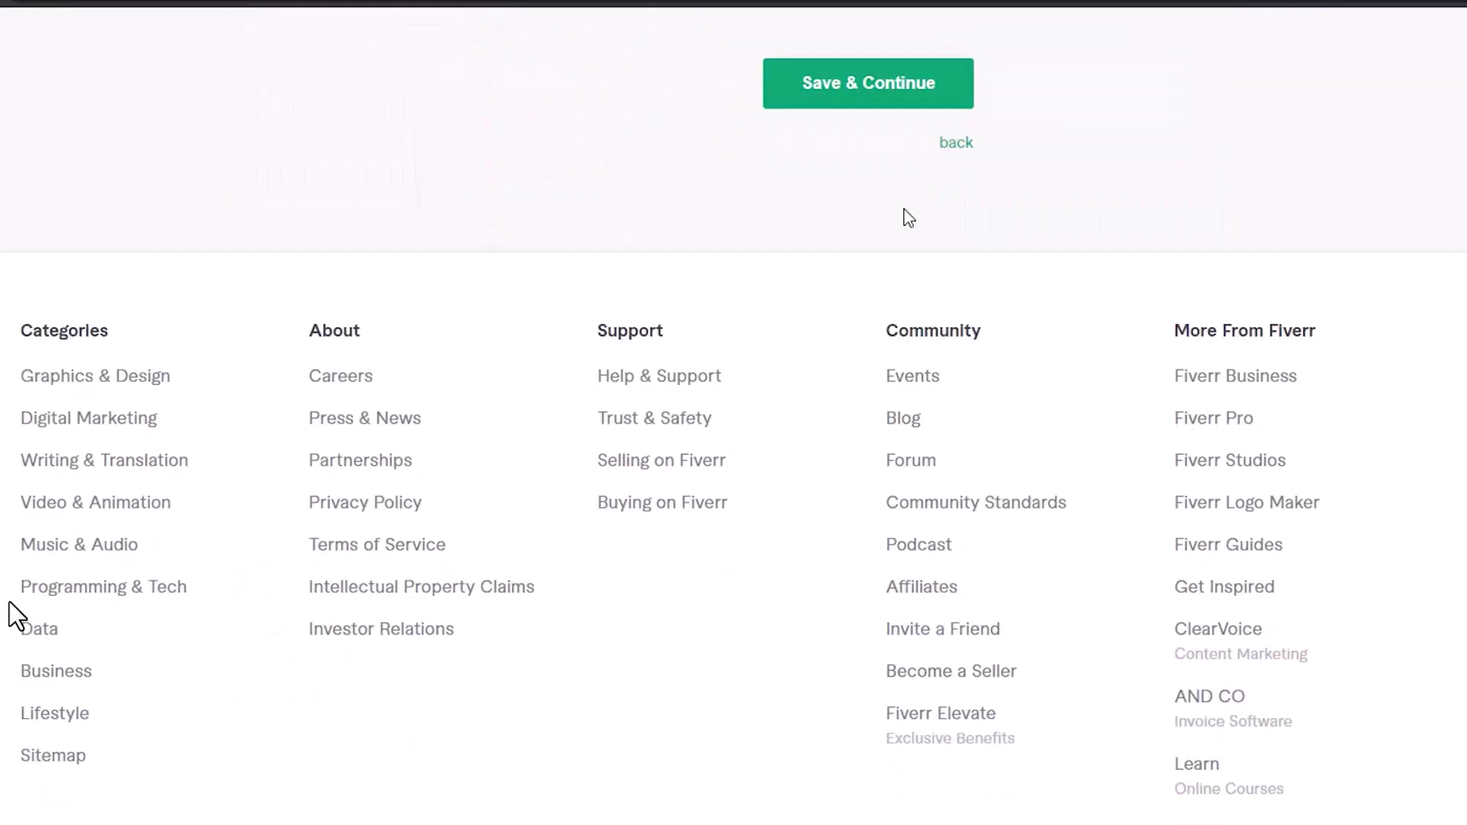
{"action": "scroll", "coordinate": [886, 229], "scroll_direction": "up", "scroll_amount": 7}
{"action": "left_click", "coordinate": [865, 603]}
{"action": "scroll", "coordinate": [787, 550], "scroll_direction": "up", "scroll_amount": 14}
{"action": "scroll", "coordinate": [354, 455], "scroll_direction": "down", "scroll_amount": 13}
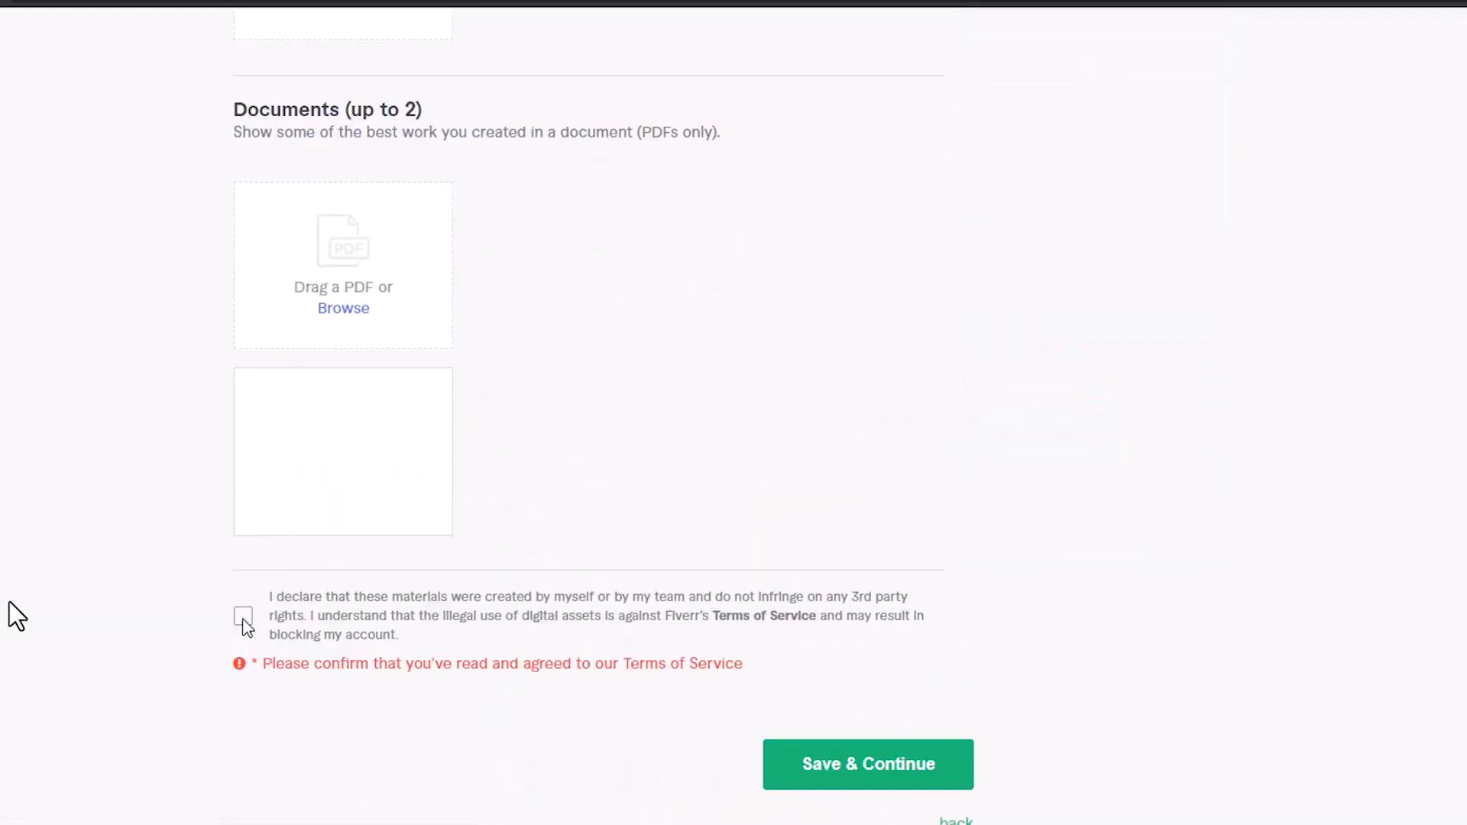
{"action": "left_click", "coordinate": [242, 615]}
{"action": "left_click", "coordinate": [884, 764]}
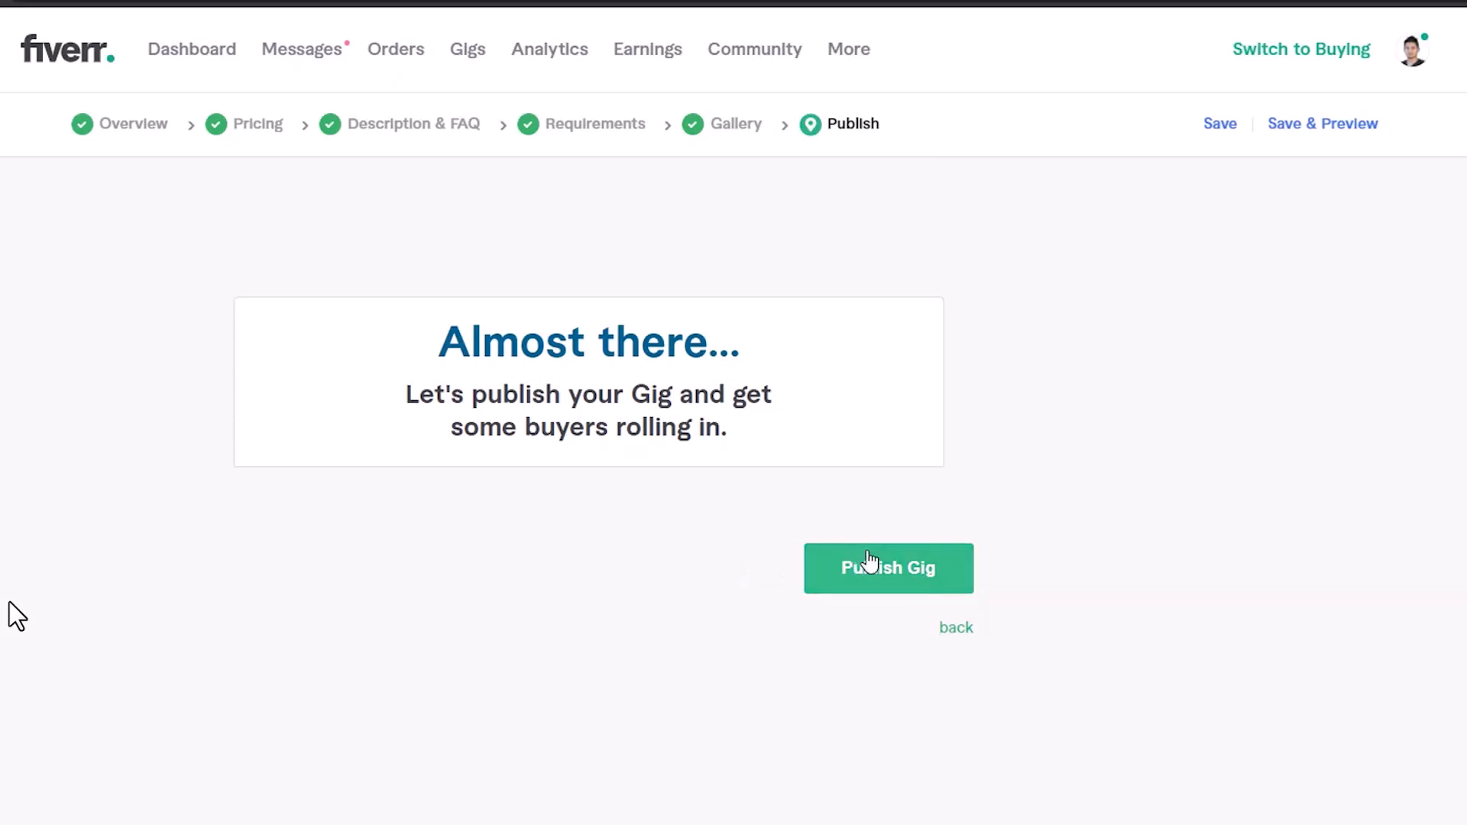
{"action": "left_click", "coordinate": [884, 572]}
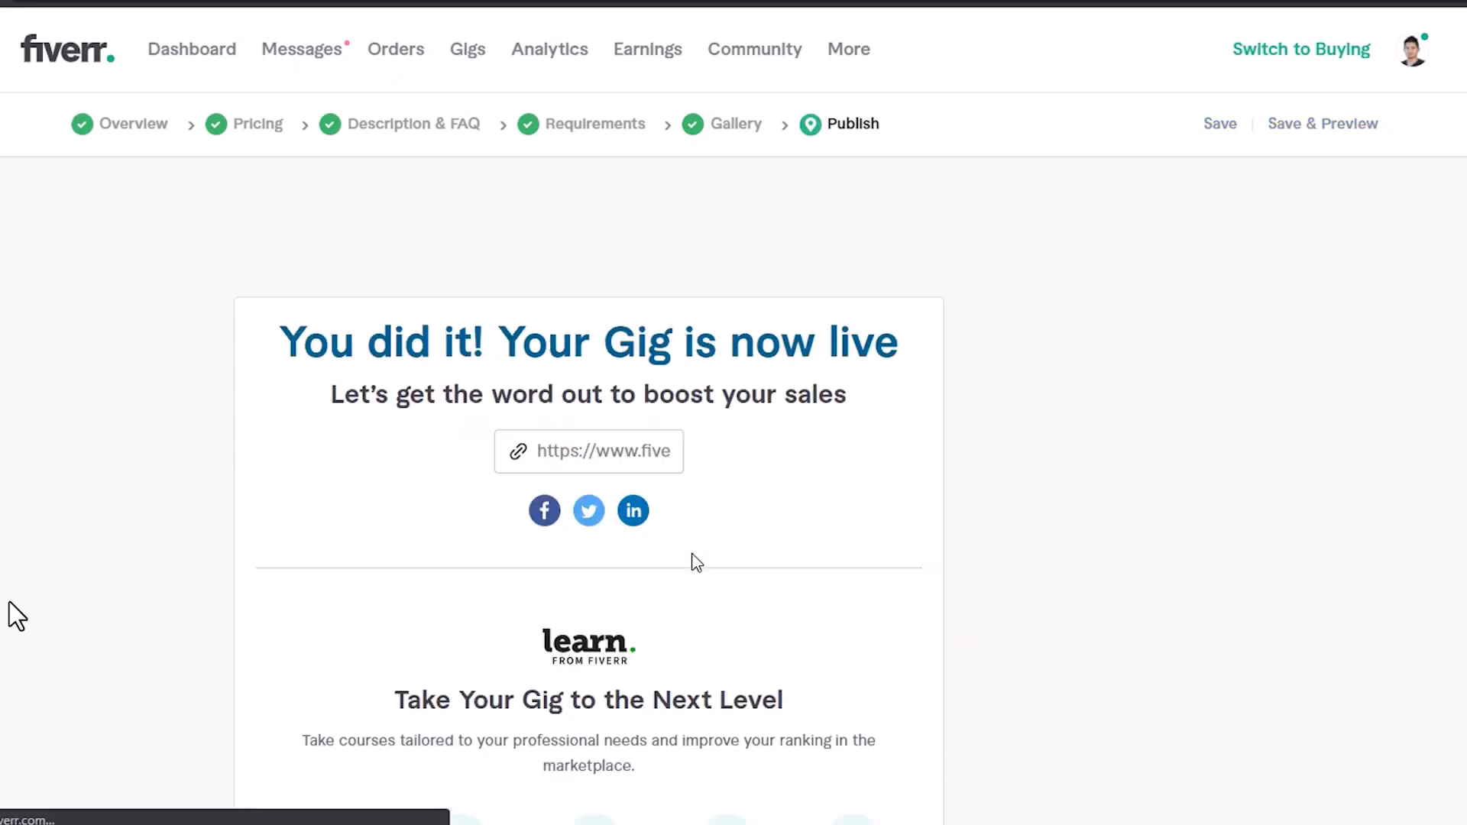
{"action": "scroll", "coordinate": [691, 552], "scroll_direction": "down", "scroll_amount": 9}
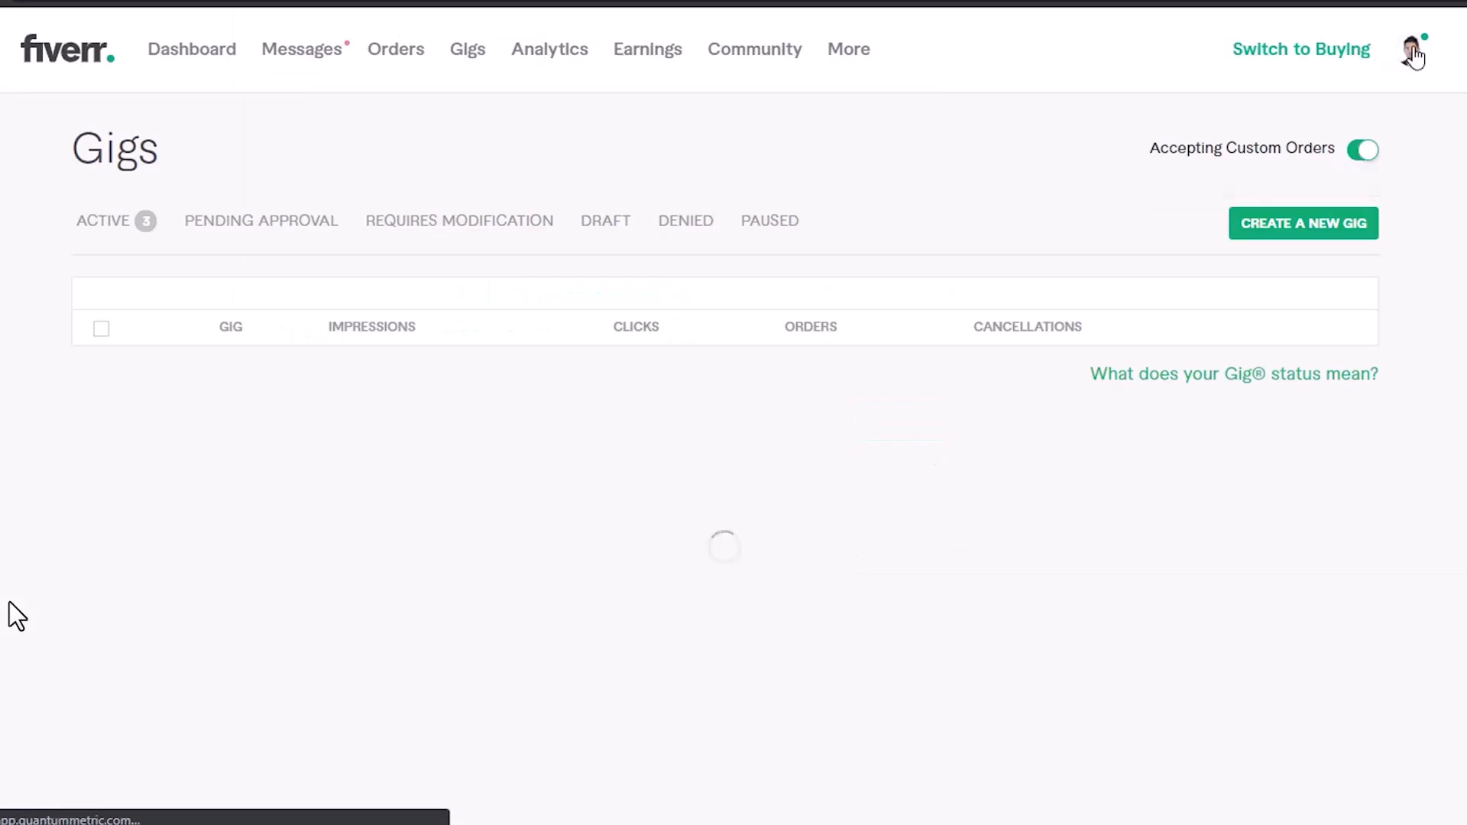
Step: Go to the seller profile and open the published beverages product mockup gig in a new browser tab
{"action": "left_click", "coordinate": [1411, 51]}
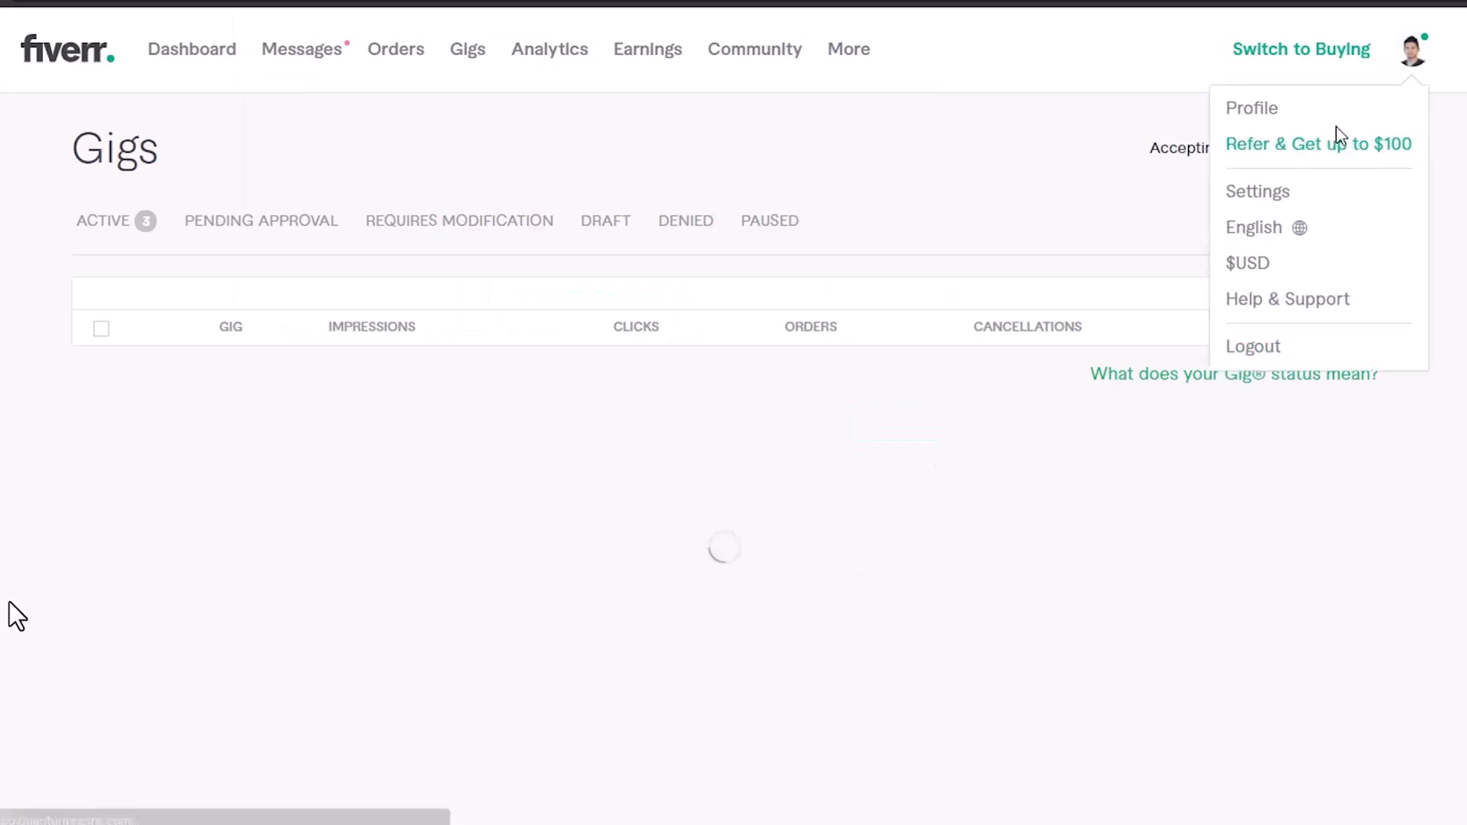
{"action": "left_click", "coordinate": [1401, 66]}
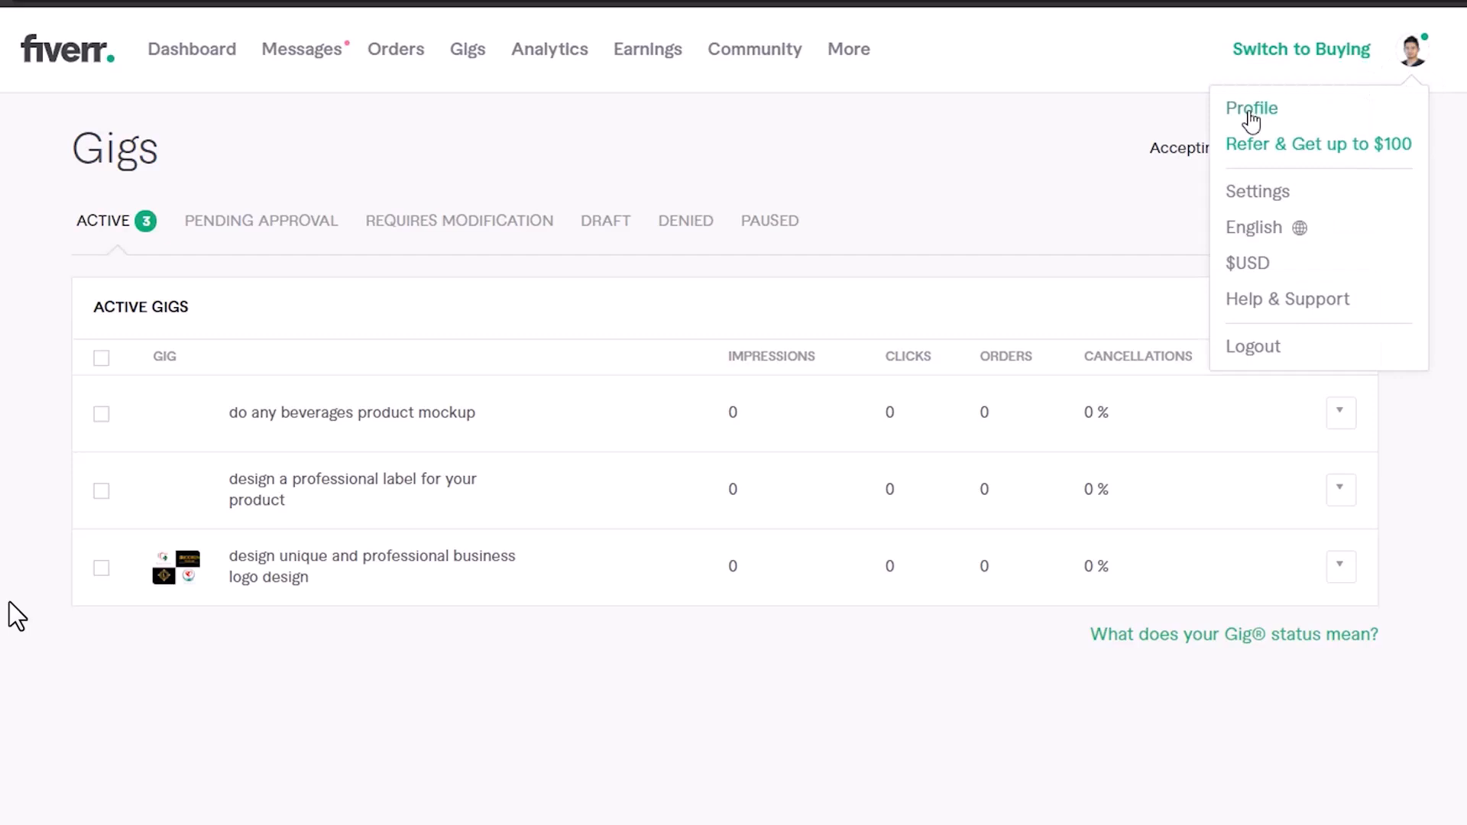
{"action": "left_click", "coordinate": [1251, 115]}
{"action": "right_click", "coordinate": [1225, 335]}
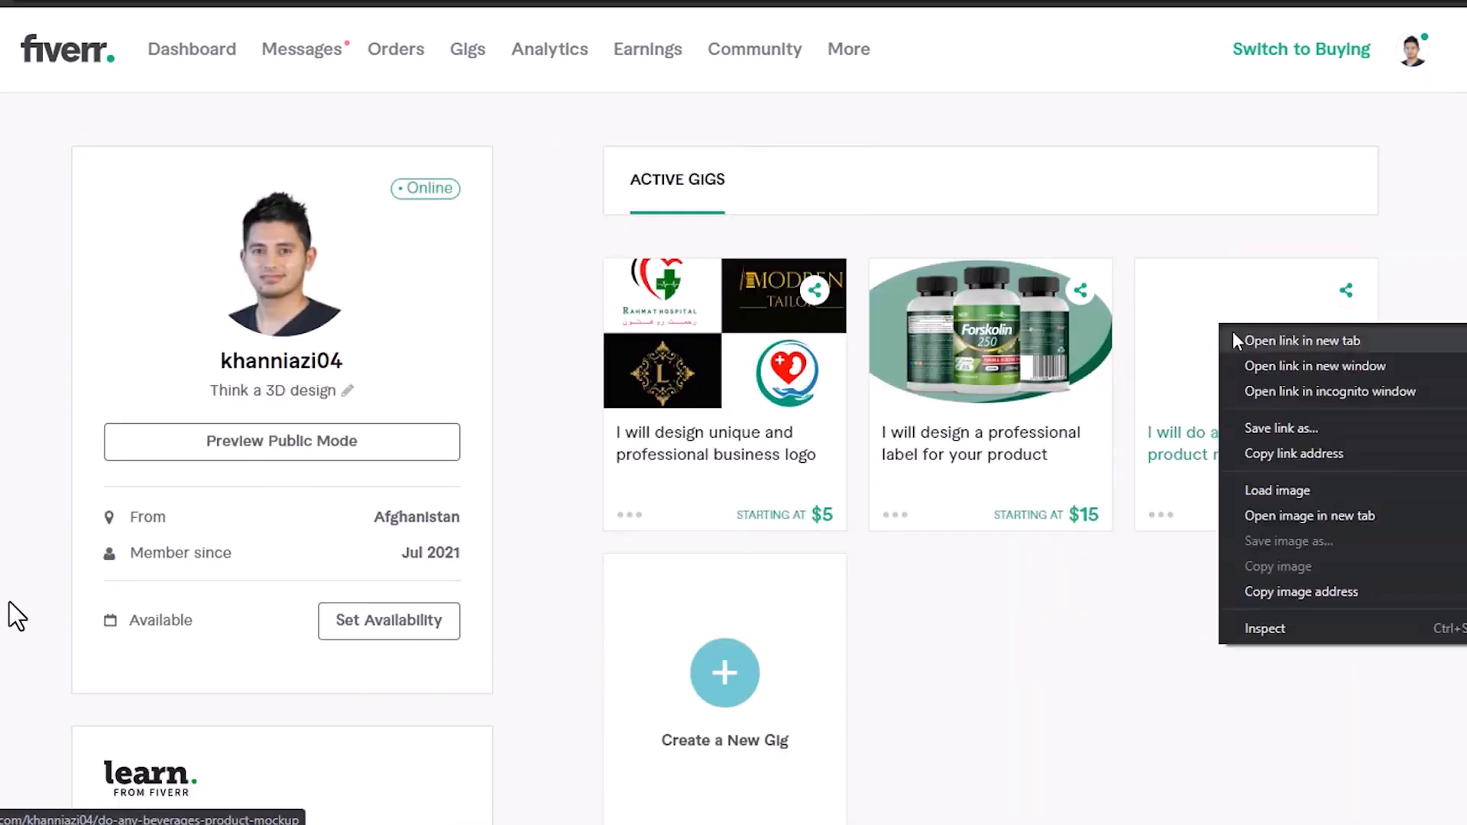
{"action": "left_click", "coordinate": [1225, 338]}
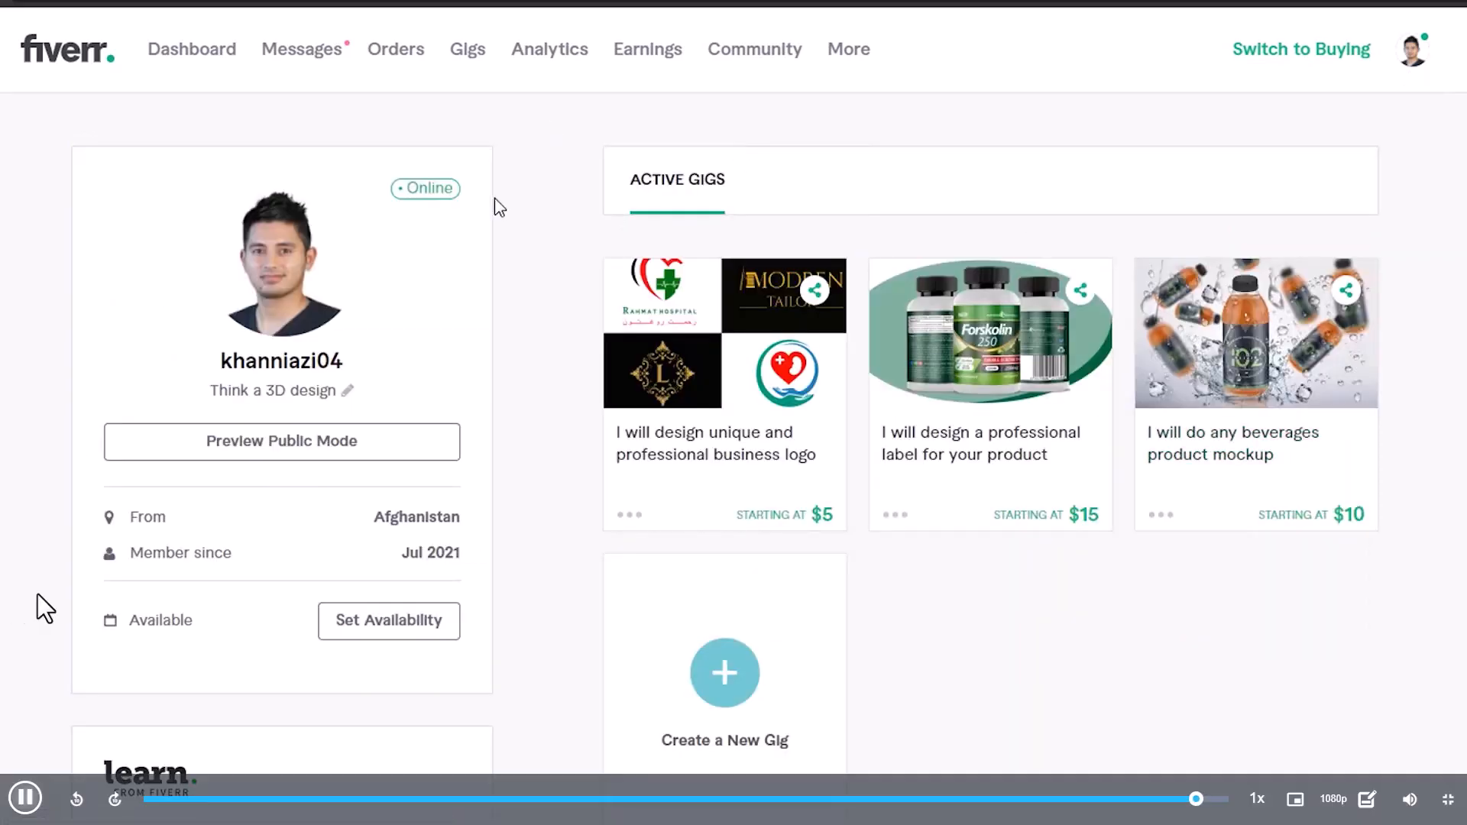
Step: Look through the published gig's gallery images, and close the gig page to review the active gigs on the seller profile
{"action": "scroll", "coordinate": [550, 205], "scroll_direction": "down", "scroll_amount": 5}
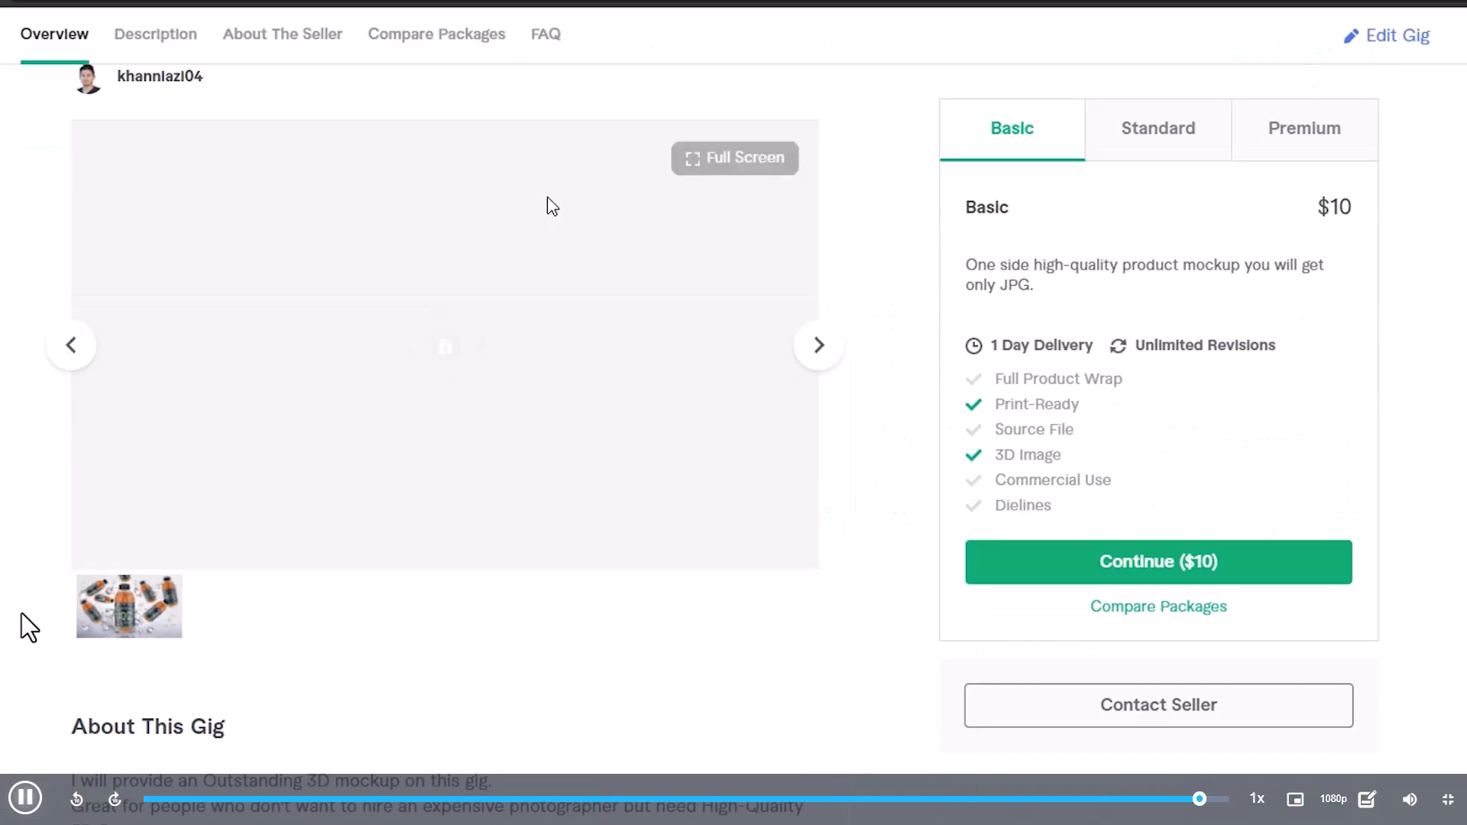
{"action": "left_click", "coordinate": [819, 345]}
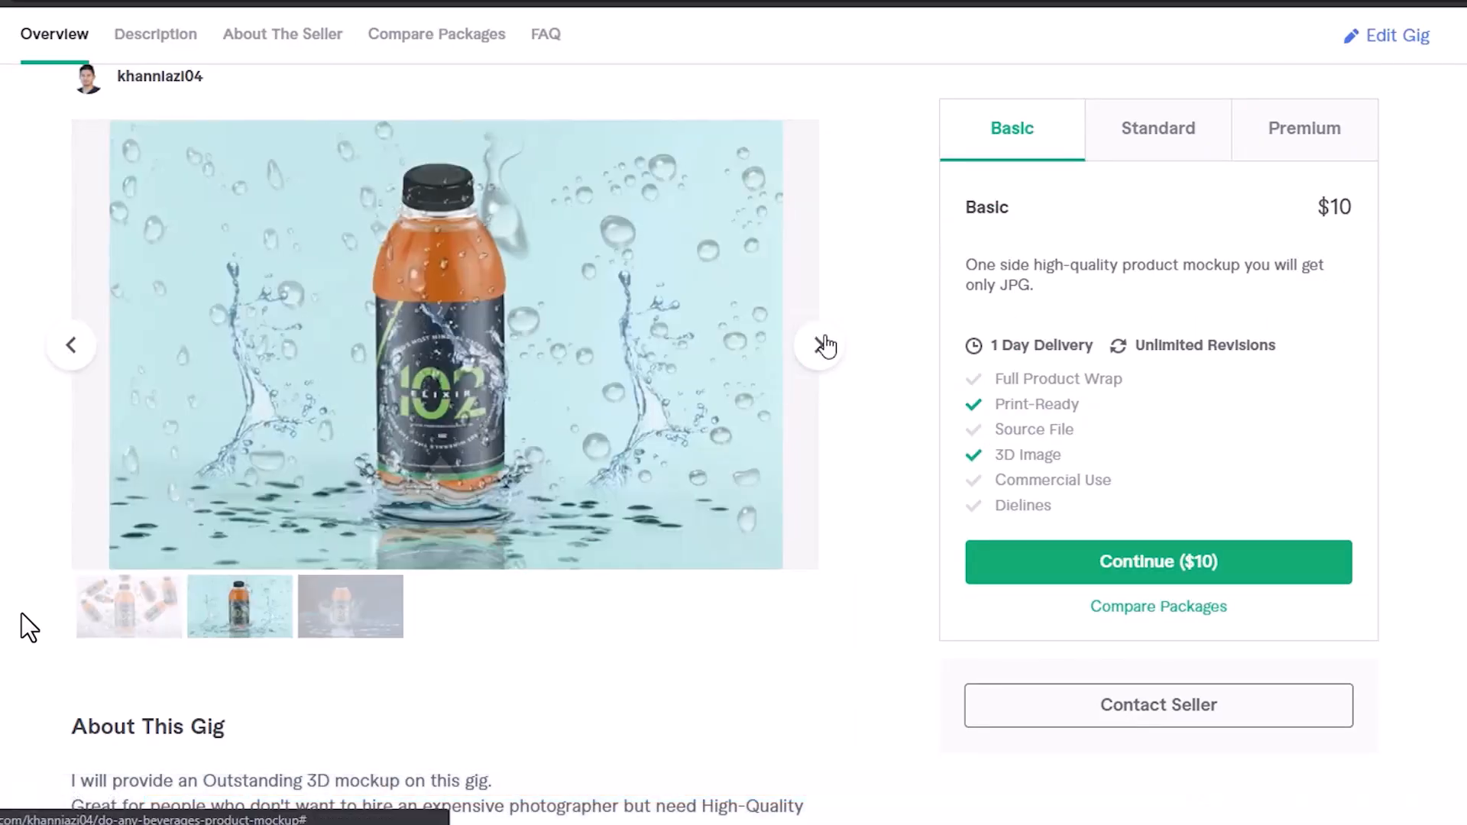
{"action": "left_click", "coordinate": [820, 345]}
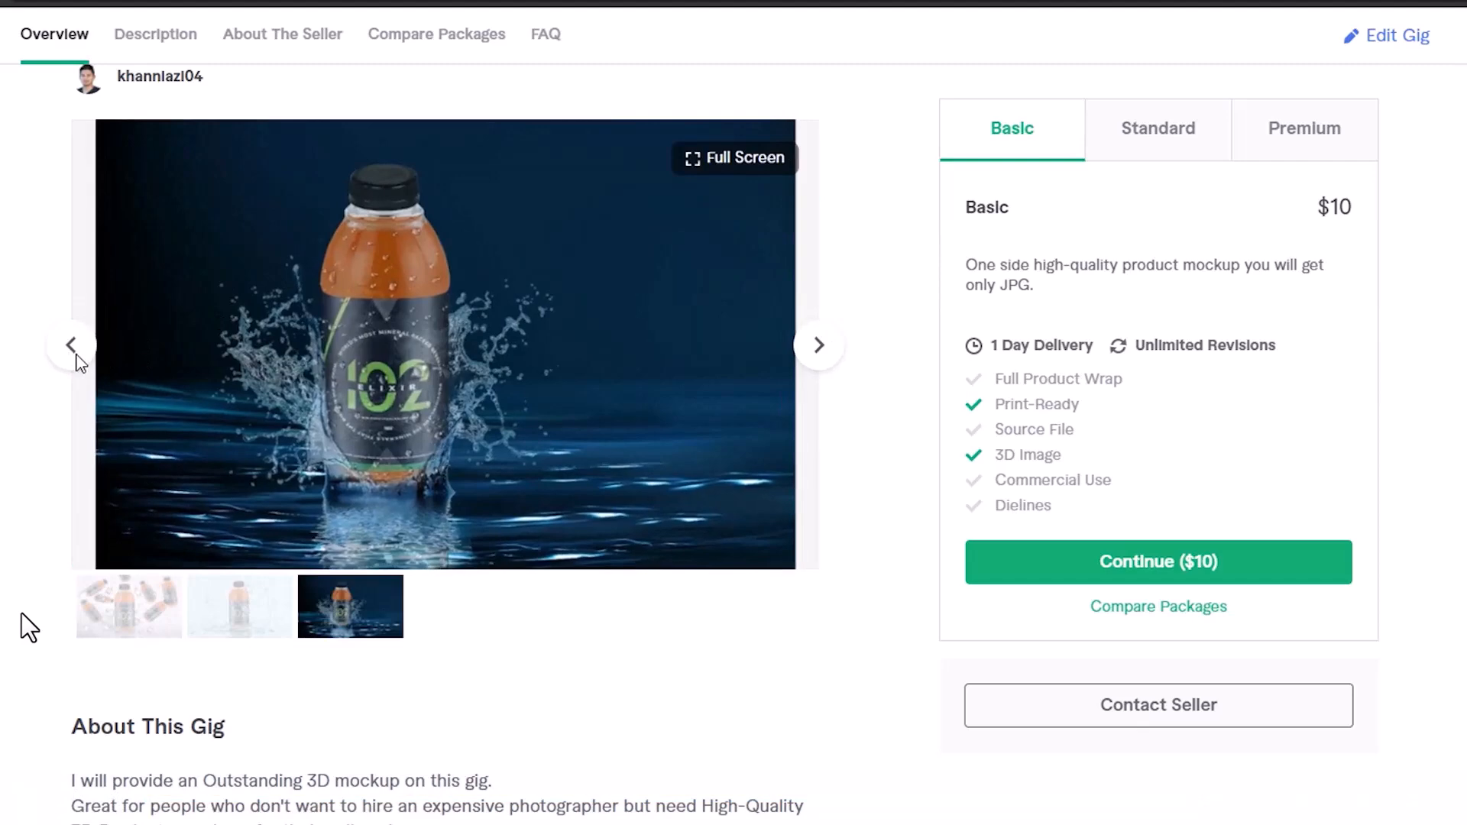
{"action": "left_click", "coordinate": [72, 347]}
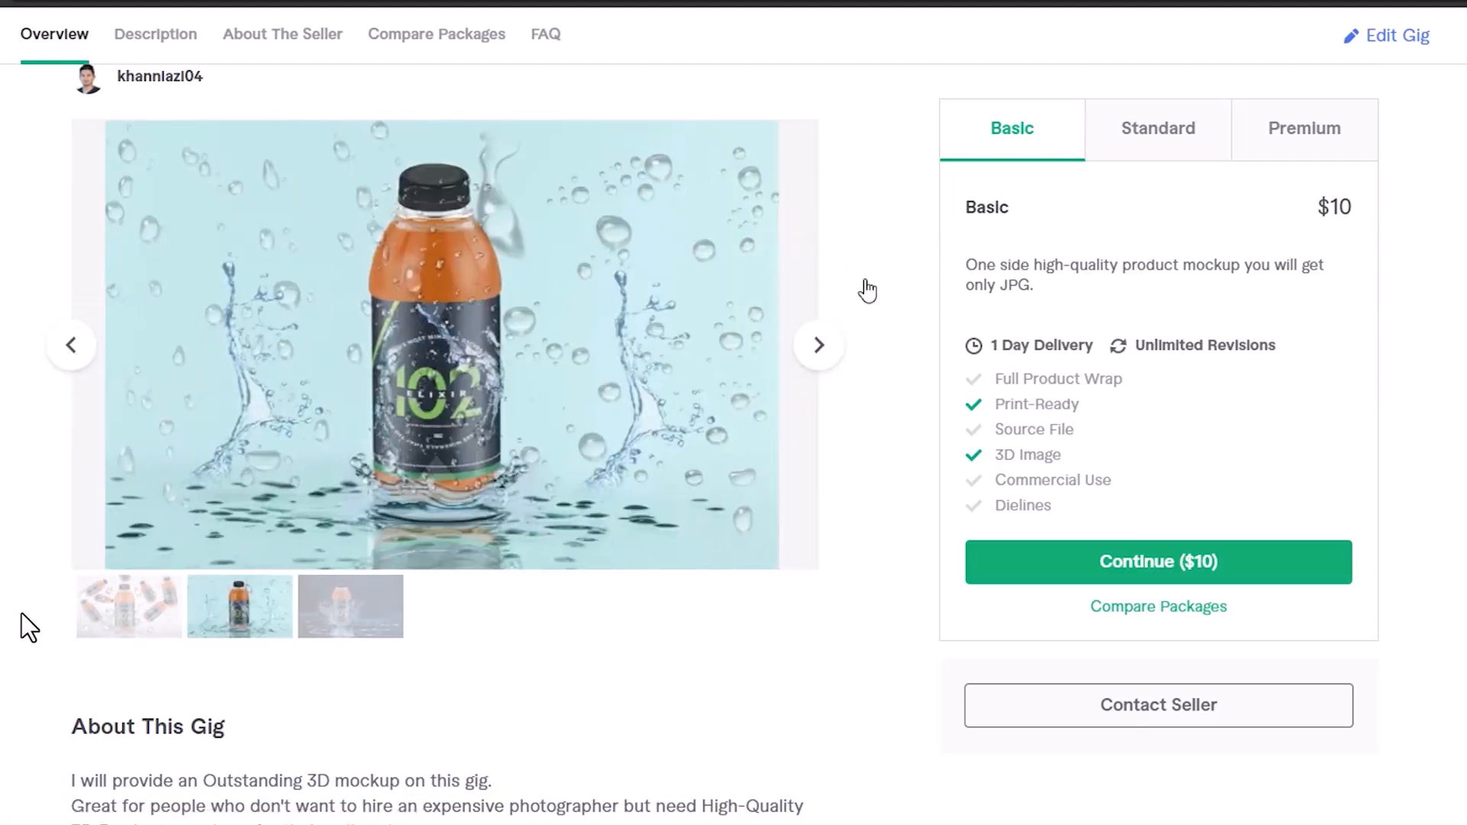
{"action": "key", "text": "ctrl+w"}
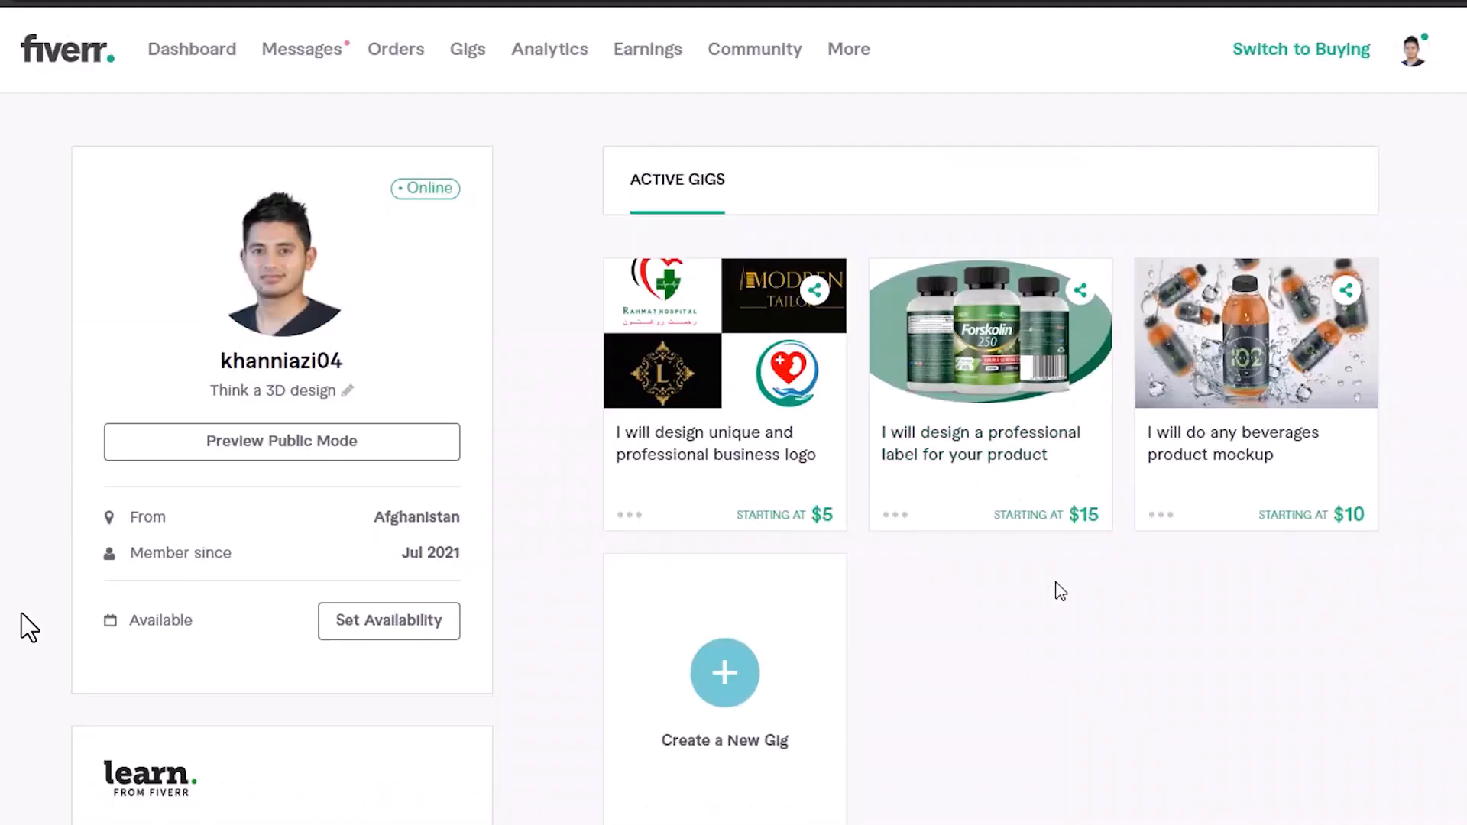
{"action": "scroll", "coordinate": [1060, 591], "scroll_direction": "down", "scroll_amount": 5}
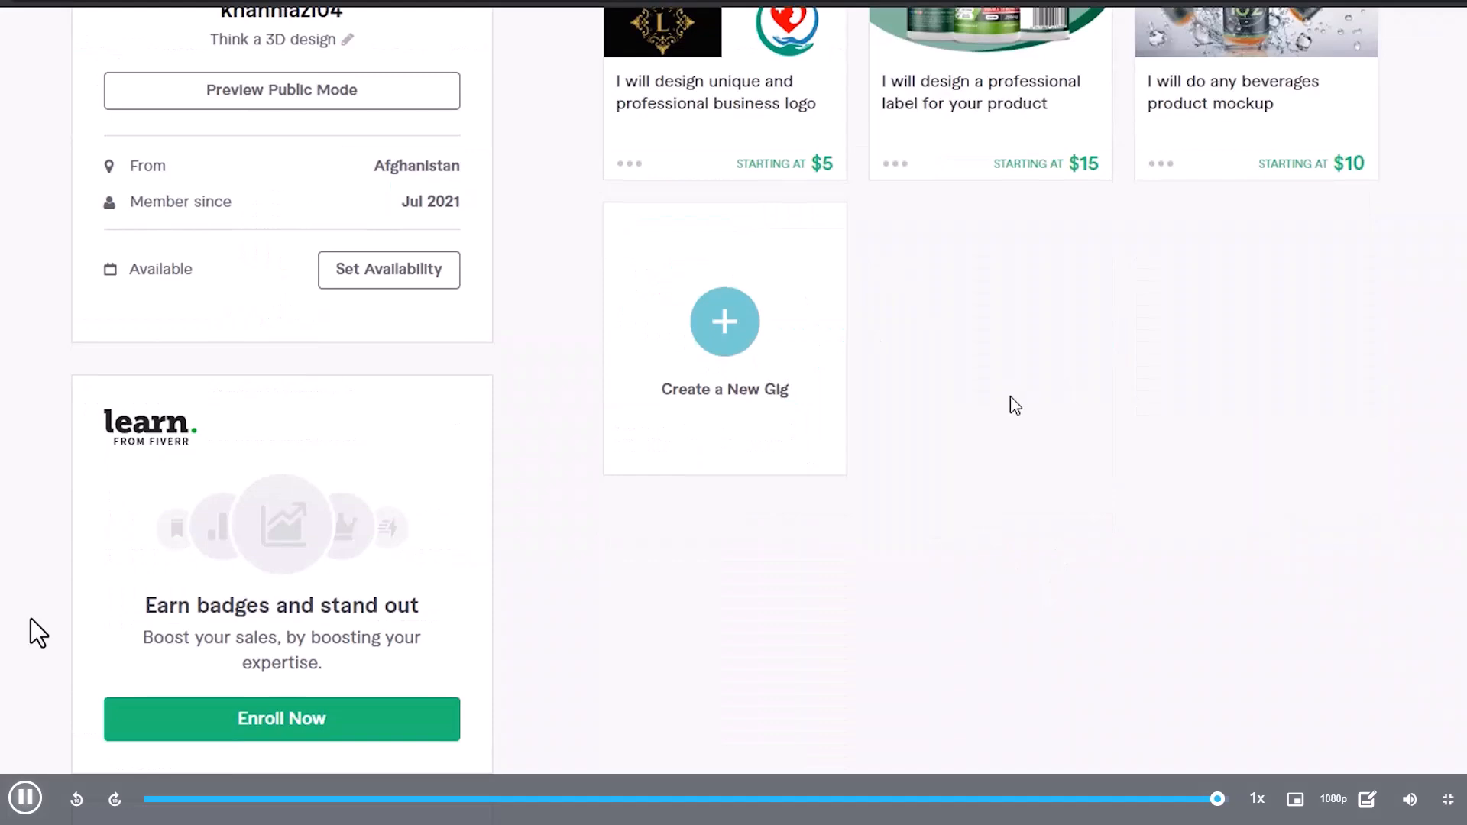
{"action": "scroll", "coordinate": [1015, 405], "scroll_direction": "up", "scroll_amount": 5}
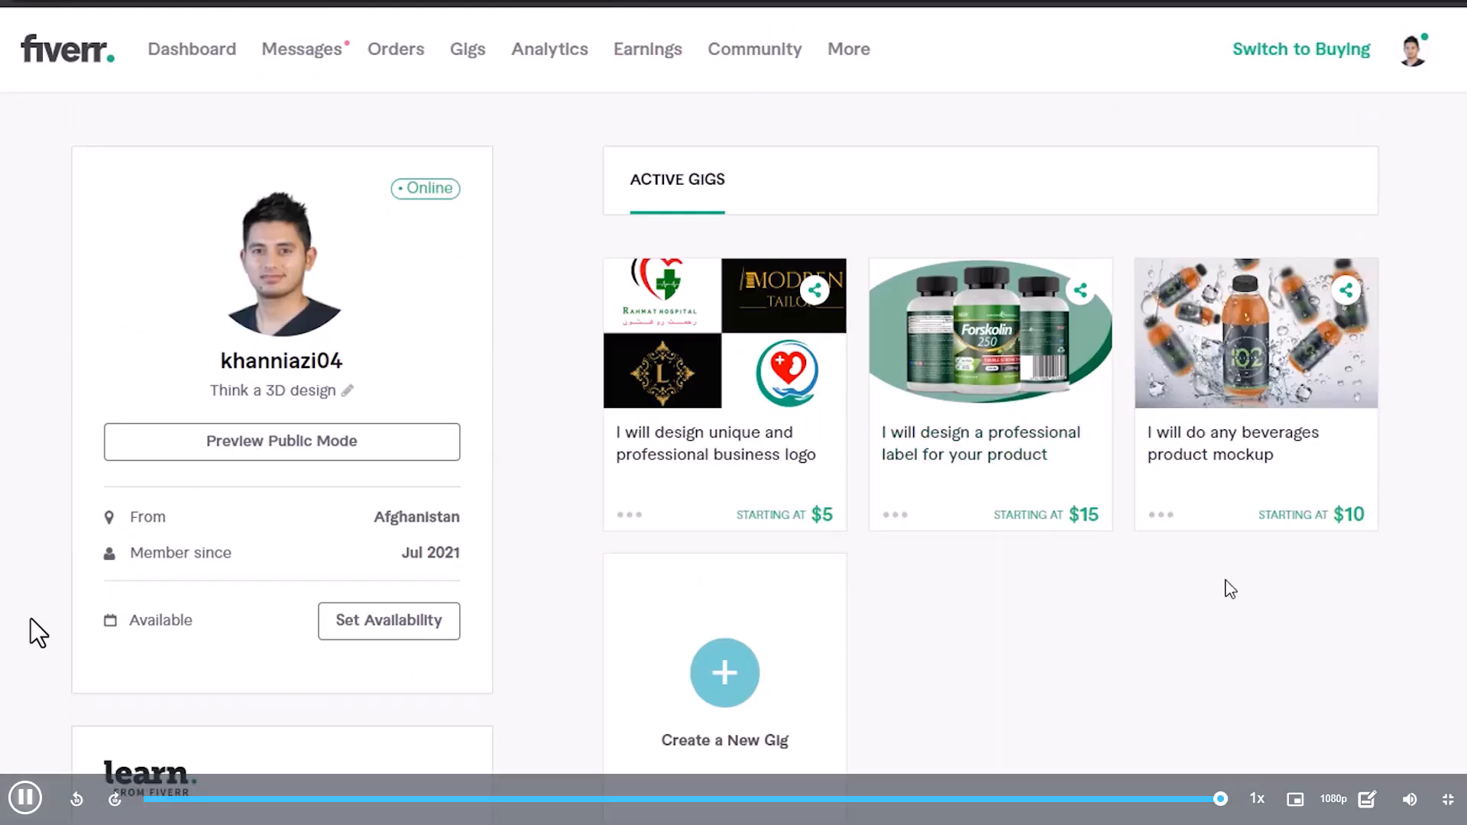